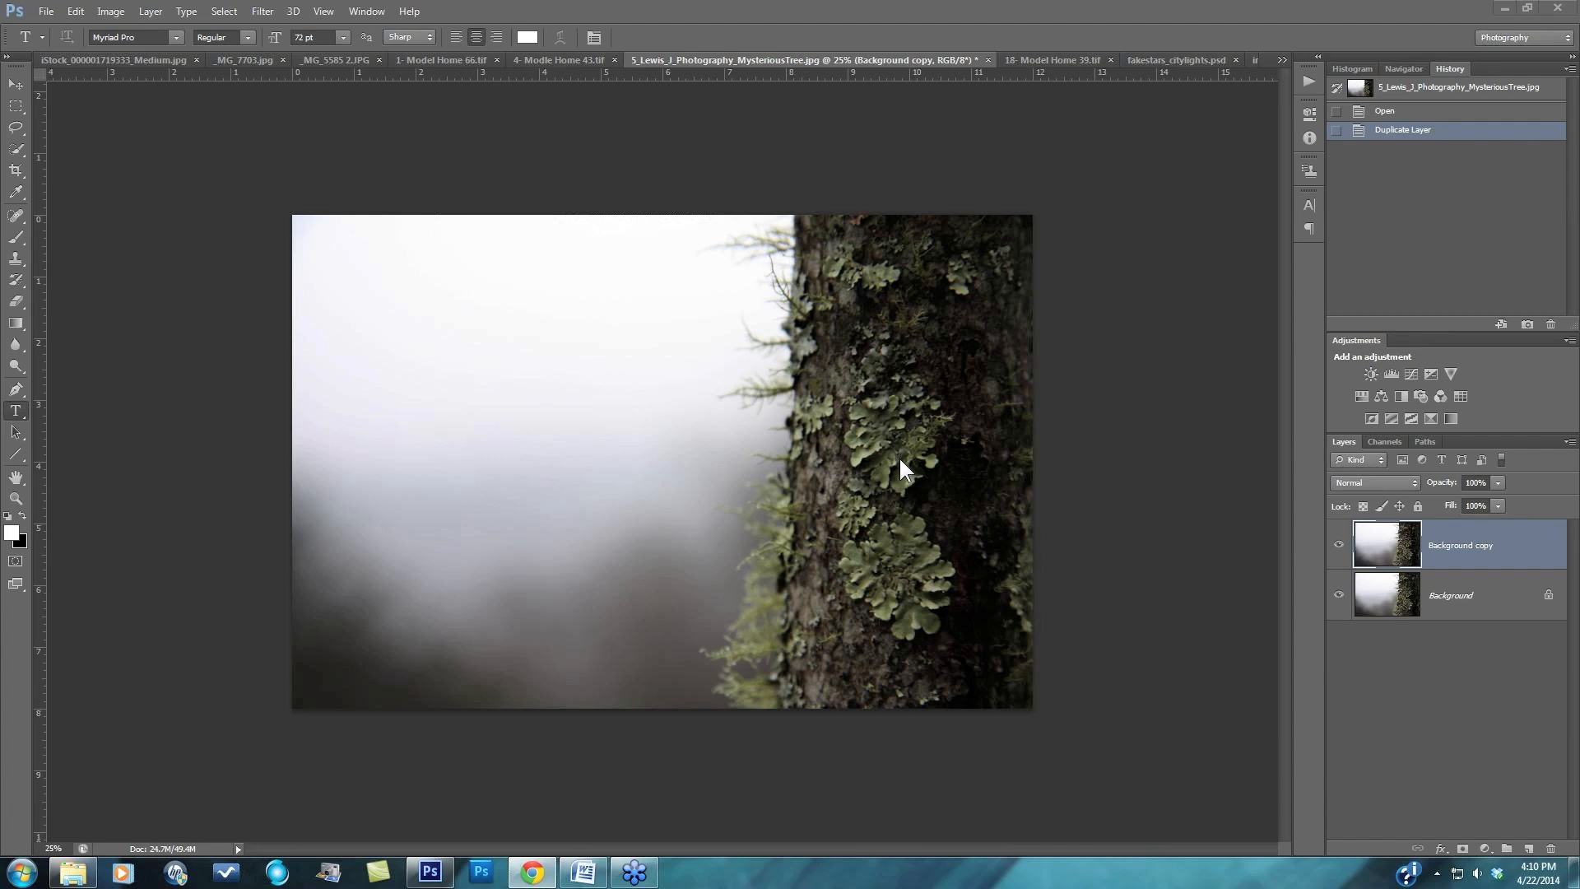
- Examine the lichen and bark on the tree trunk up close, up to 100% magnification
{"action": "left_click", "coordinate": [1126, 484]}
{"action": "key", "text": "ctrl+plus"}
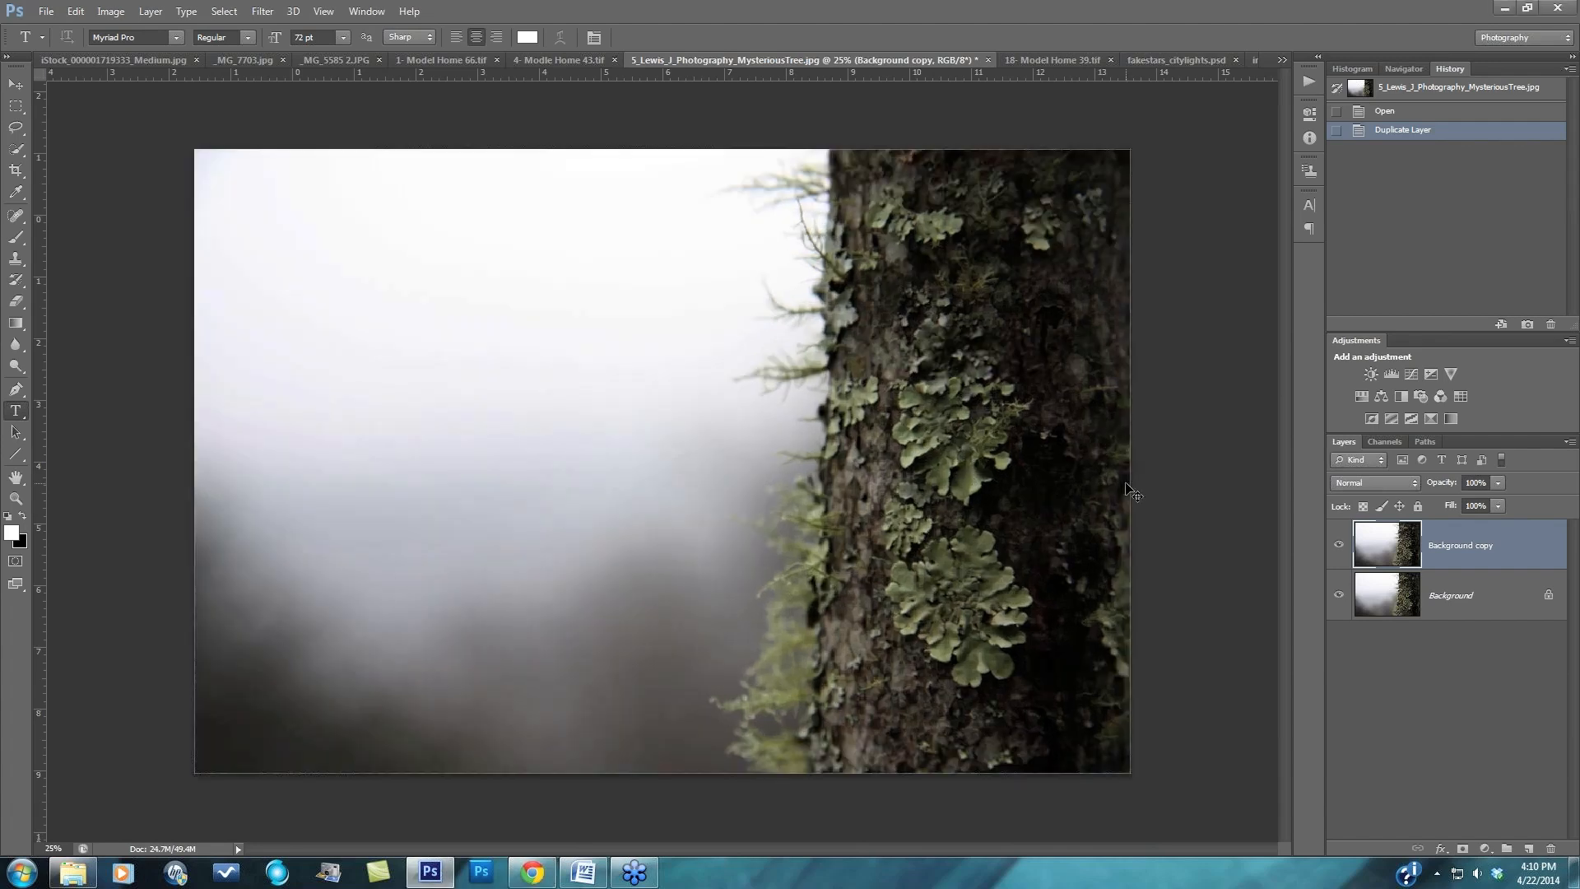
{"action": "key", "text": "ctrl+plus"}
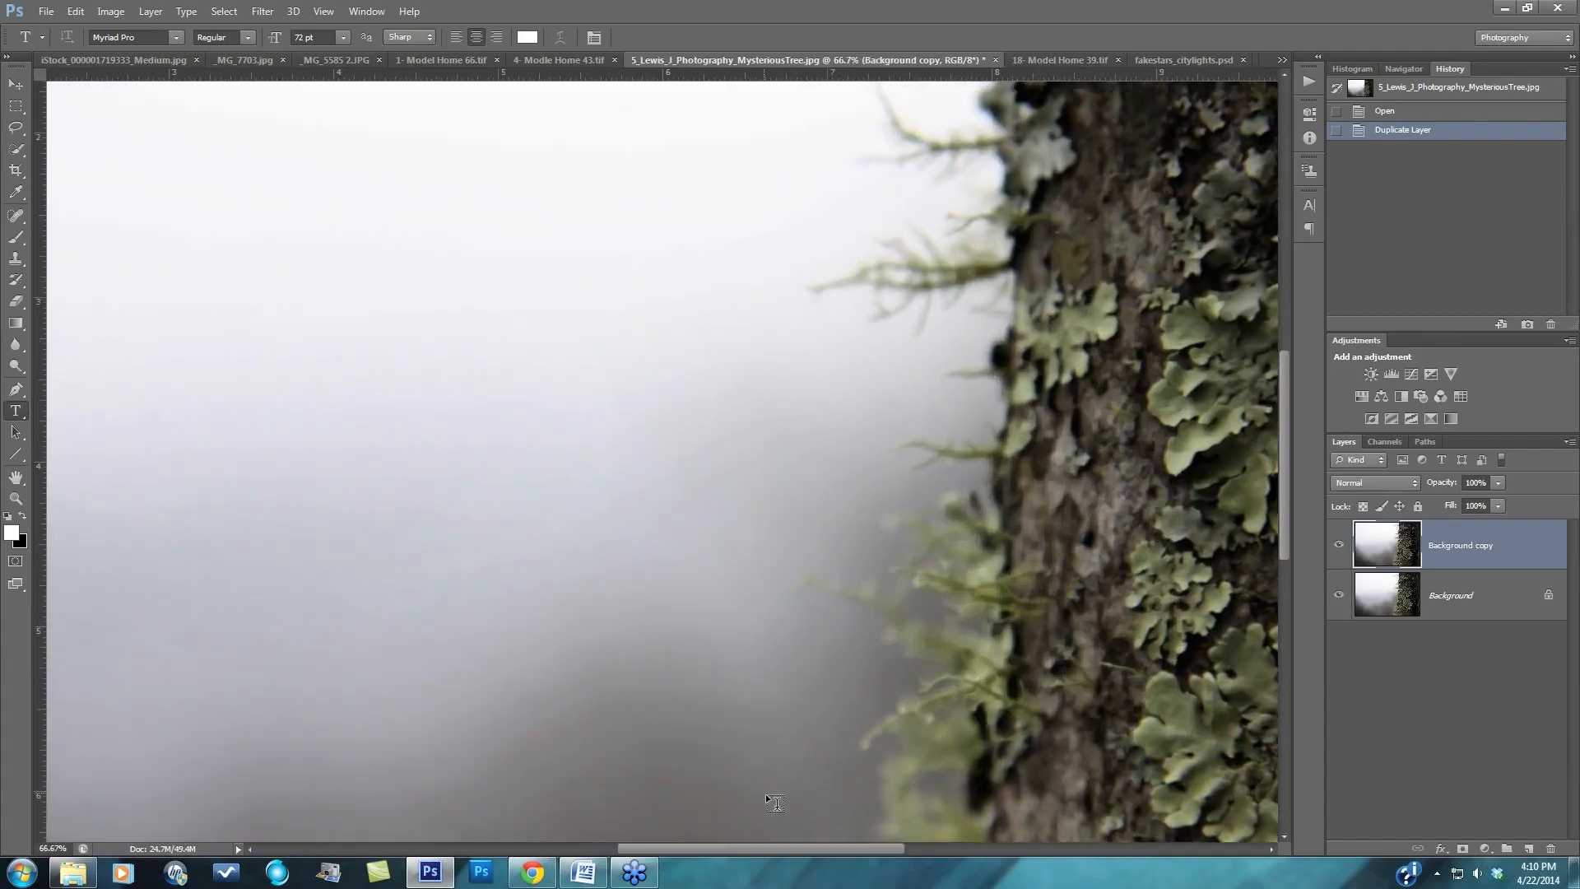
{"action": "left_click_drag", "start_coordinate": [777, 848], "coordinate": [868, 846]}
{"action": "key", "text": "ctrl+plus"}
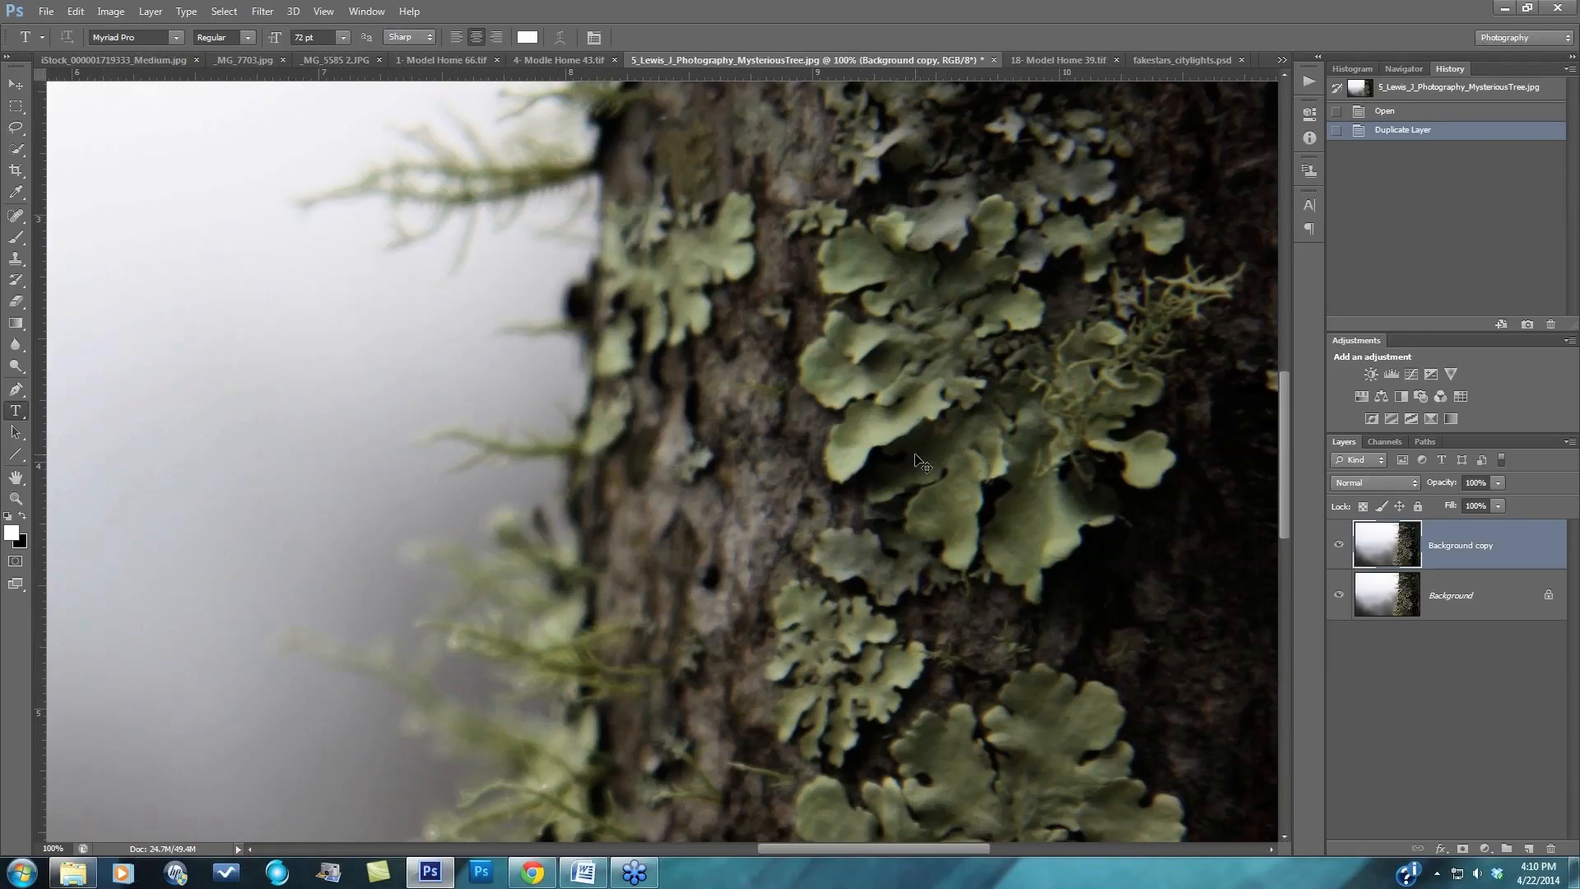
{"action": "key", "text": "ctrl+minus"}
{"action": "key", "text": "ctrl+minus"}
{"action": "key", "text": "ctrl+minus"}
{"action": "key", "text": "ctrl+minus"}
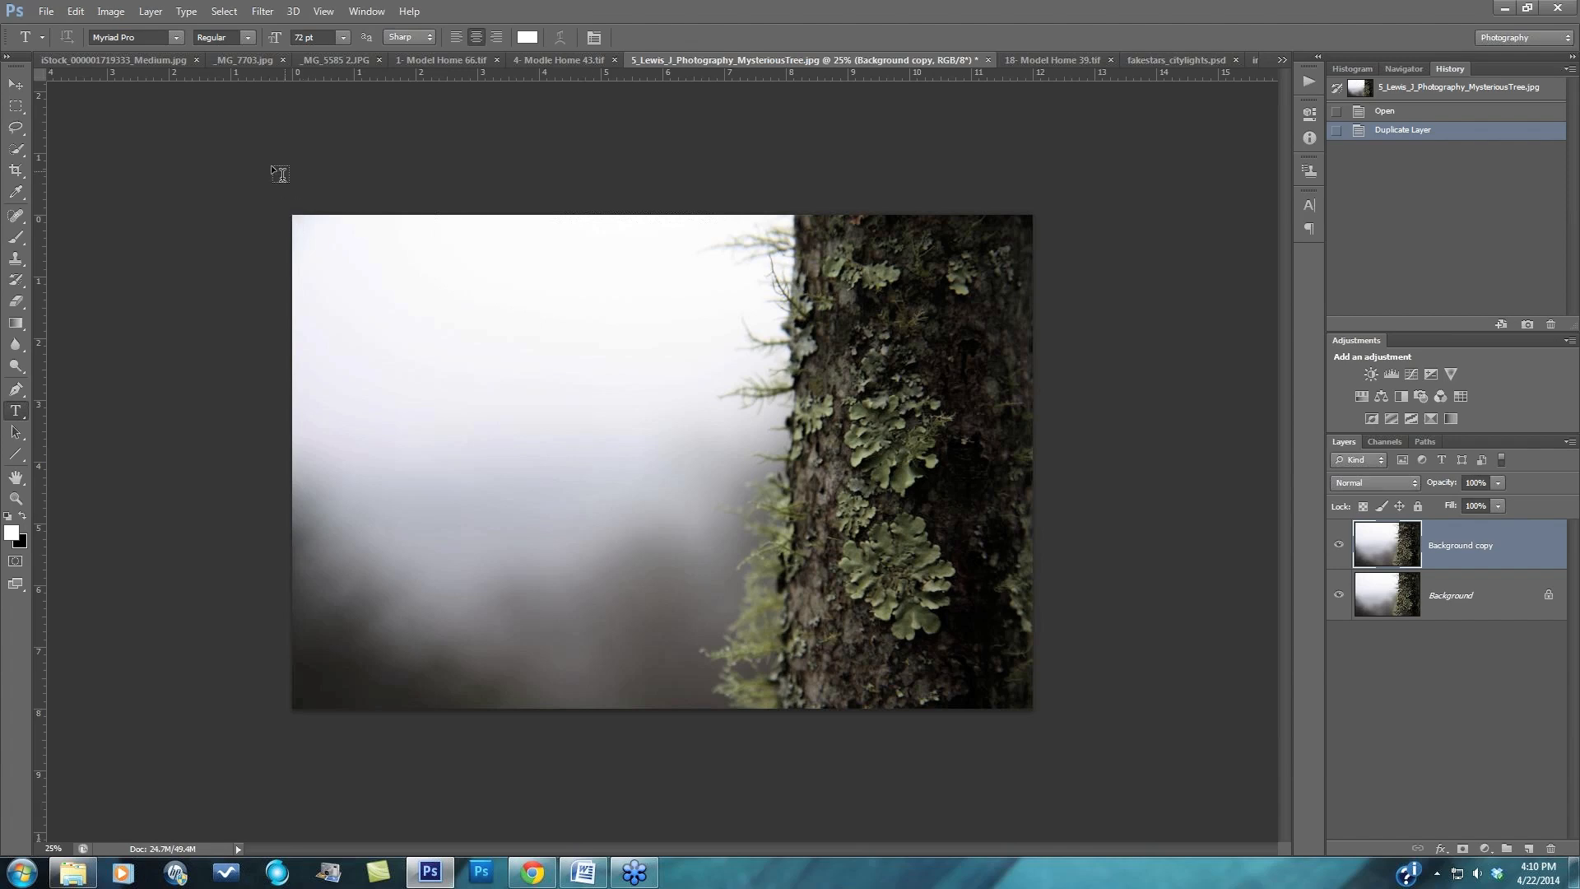
- Launch the Topaz Detail filter on the Background copy layer, reset all its adjustments, and collapse the Tone section
{"action": "left_click", "coordinate": [263, 11]}
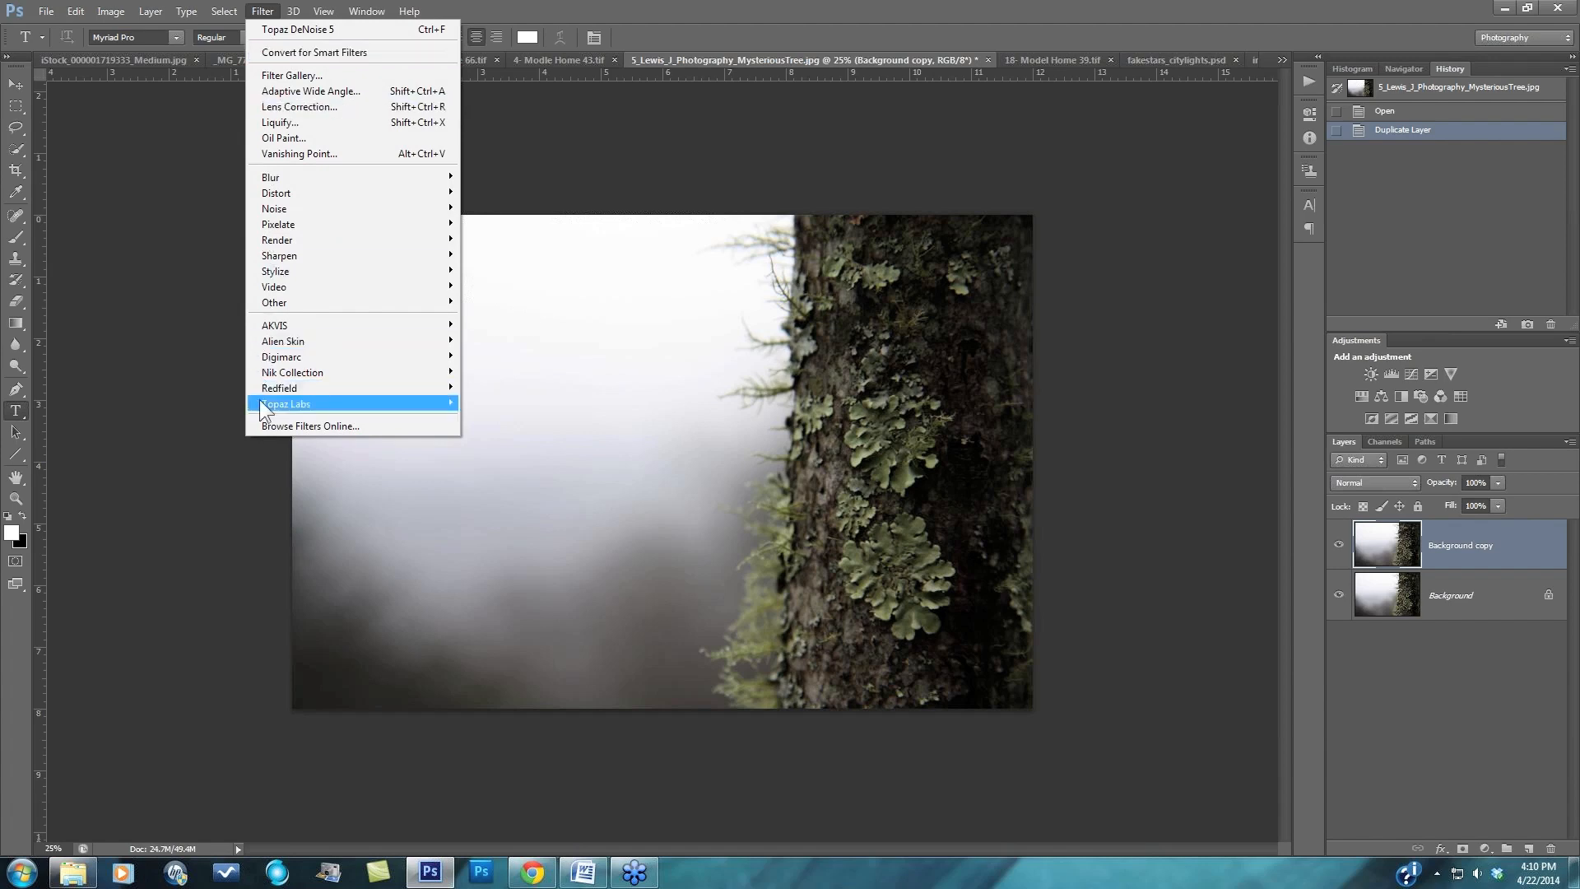
{"action": "mouse_move", "coordinate": [280, 403]}
{"action": "left_click", "coordinate": [518, 496]}
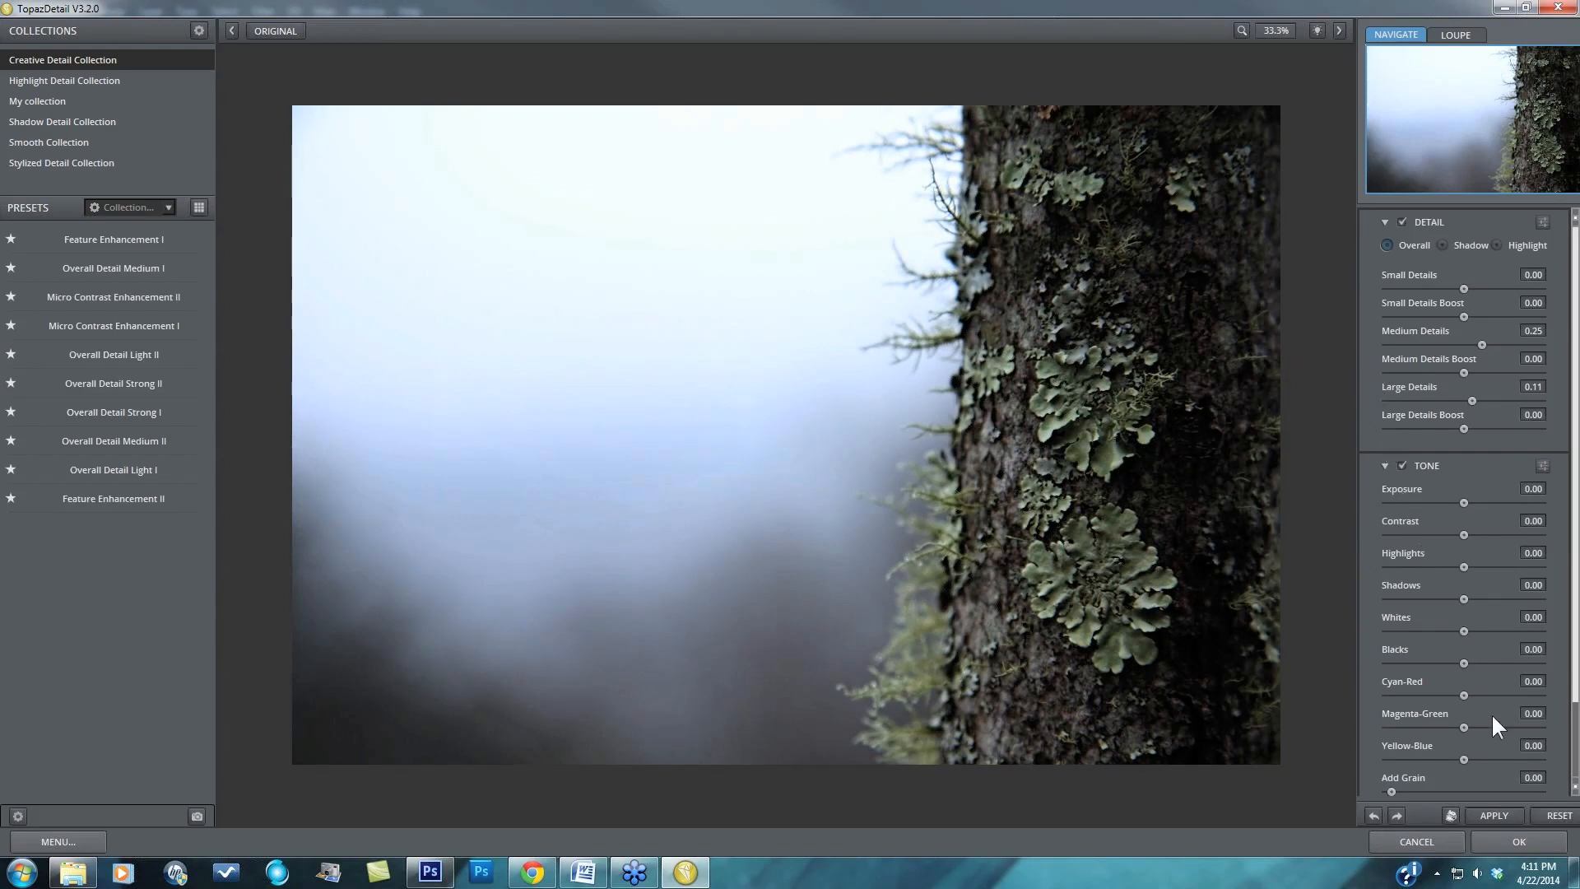
{"action": "left_click", "coordinate": [1550, 814]}
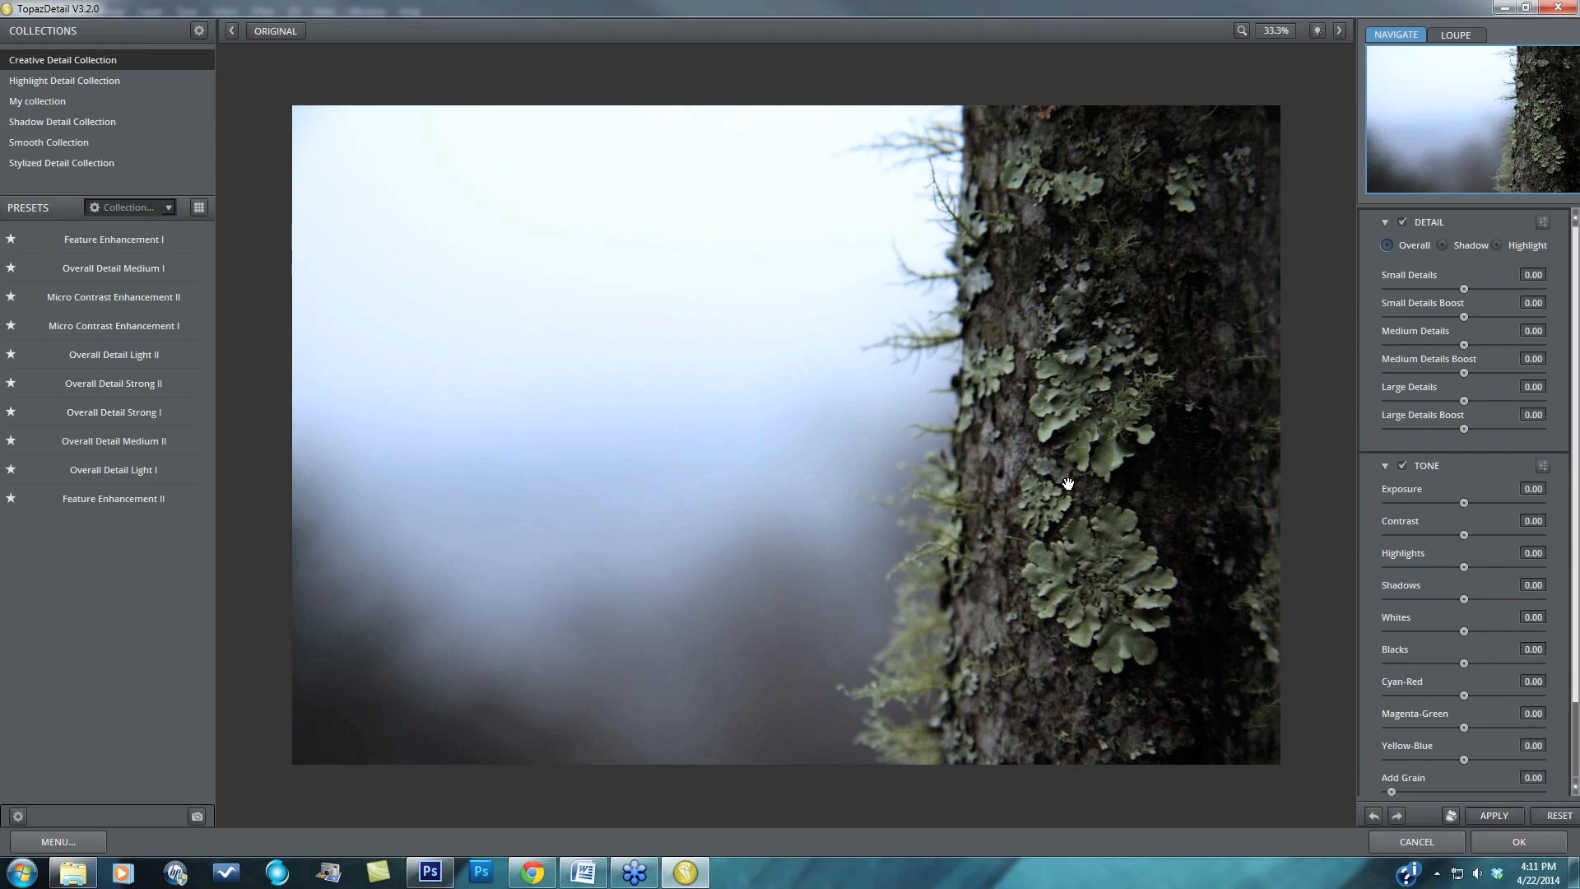
{"action": "left_click", "coordinate": [1386, 465]}
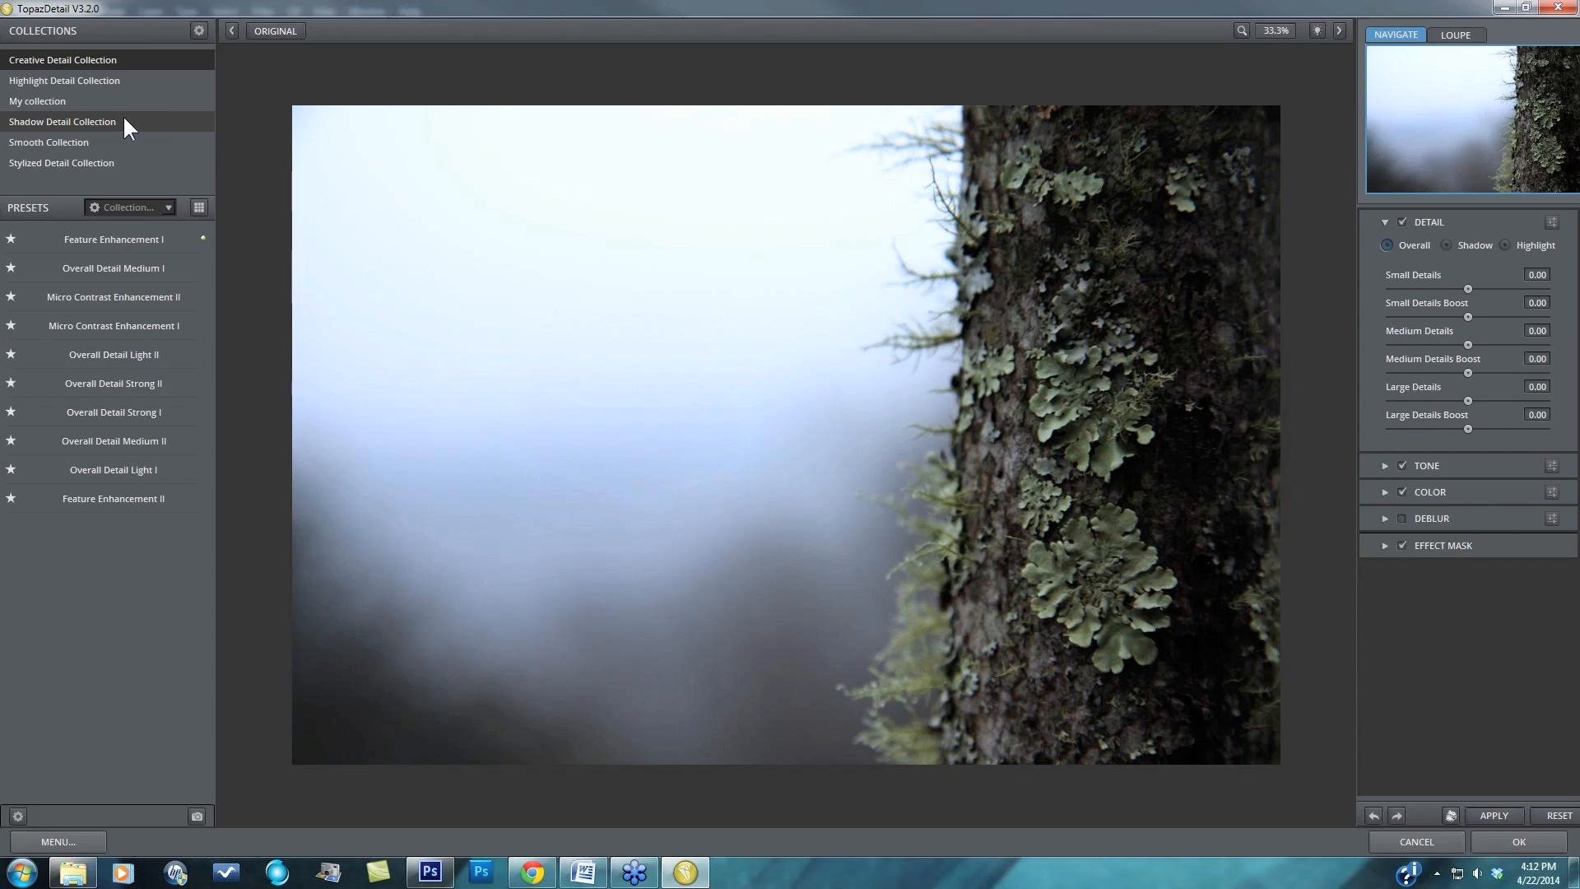
- Browse the Stylized Detail Collection presets as a grid of previews, and return to the main editing view
{"action": "left_click", "coordinate": [87, 162]}
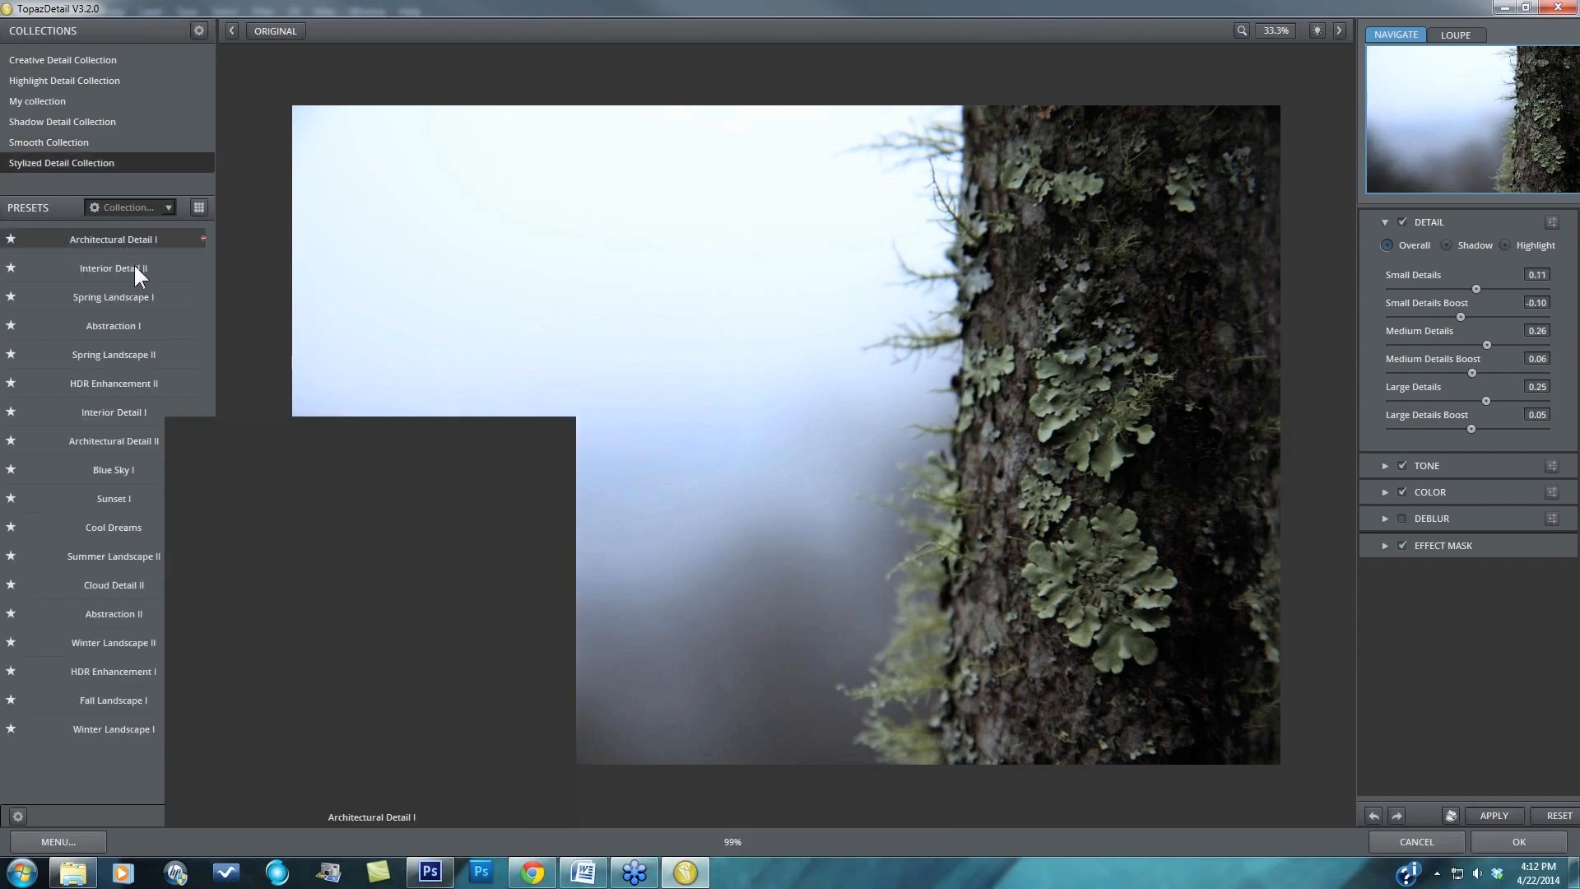
{"action": "mouse_move", "coordinate": [139, 279]}
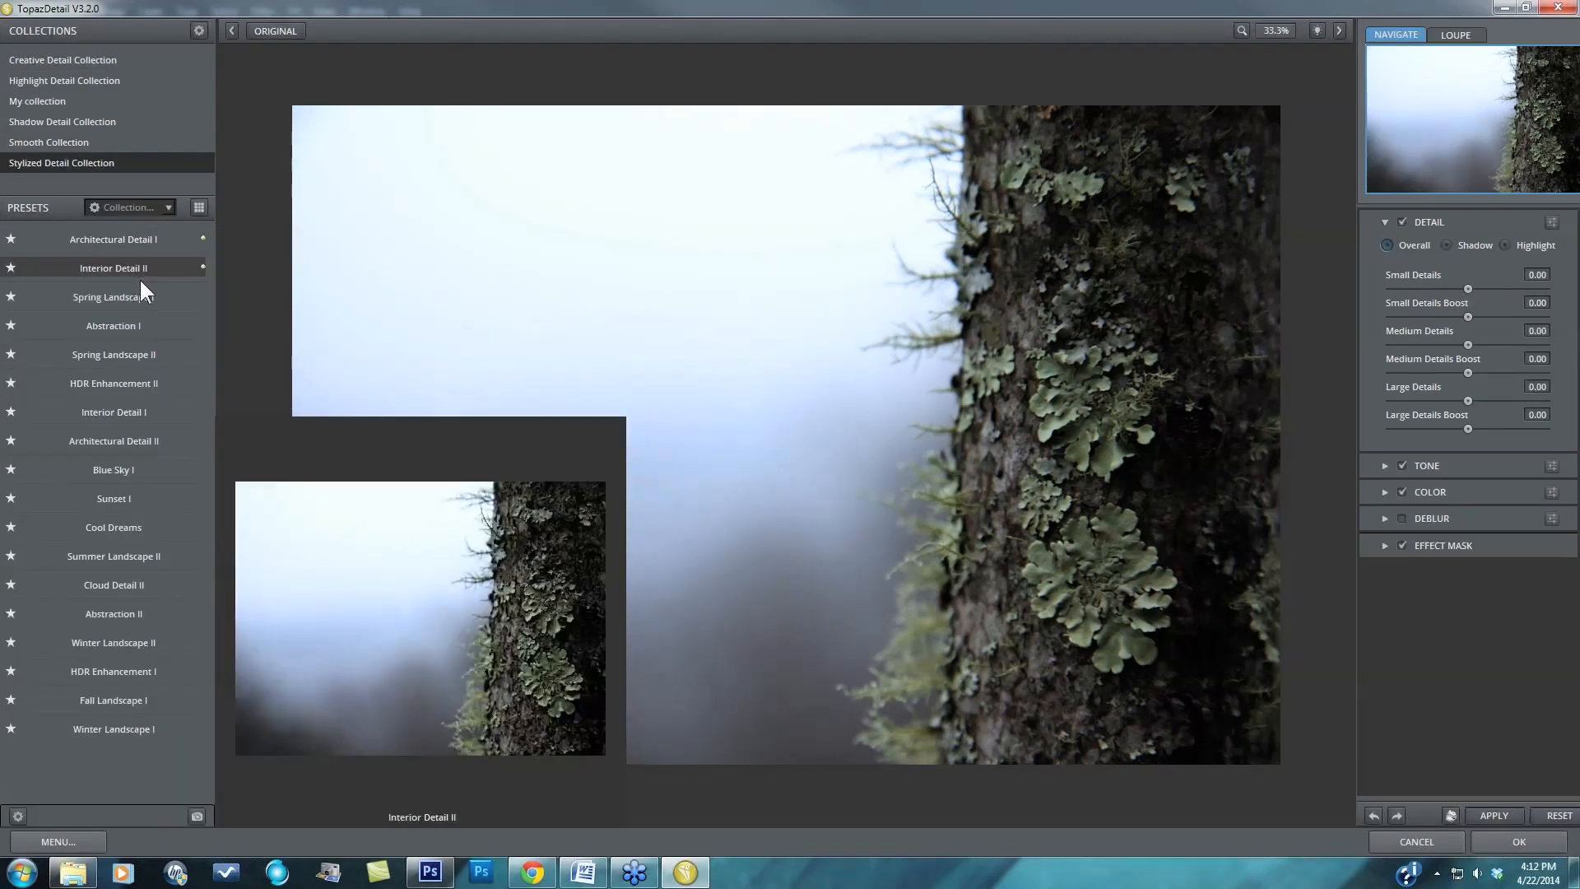
{"action": "left_click", "coordinate": [199, 207]}
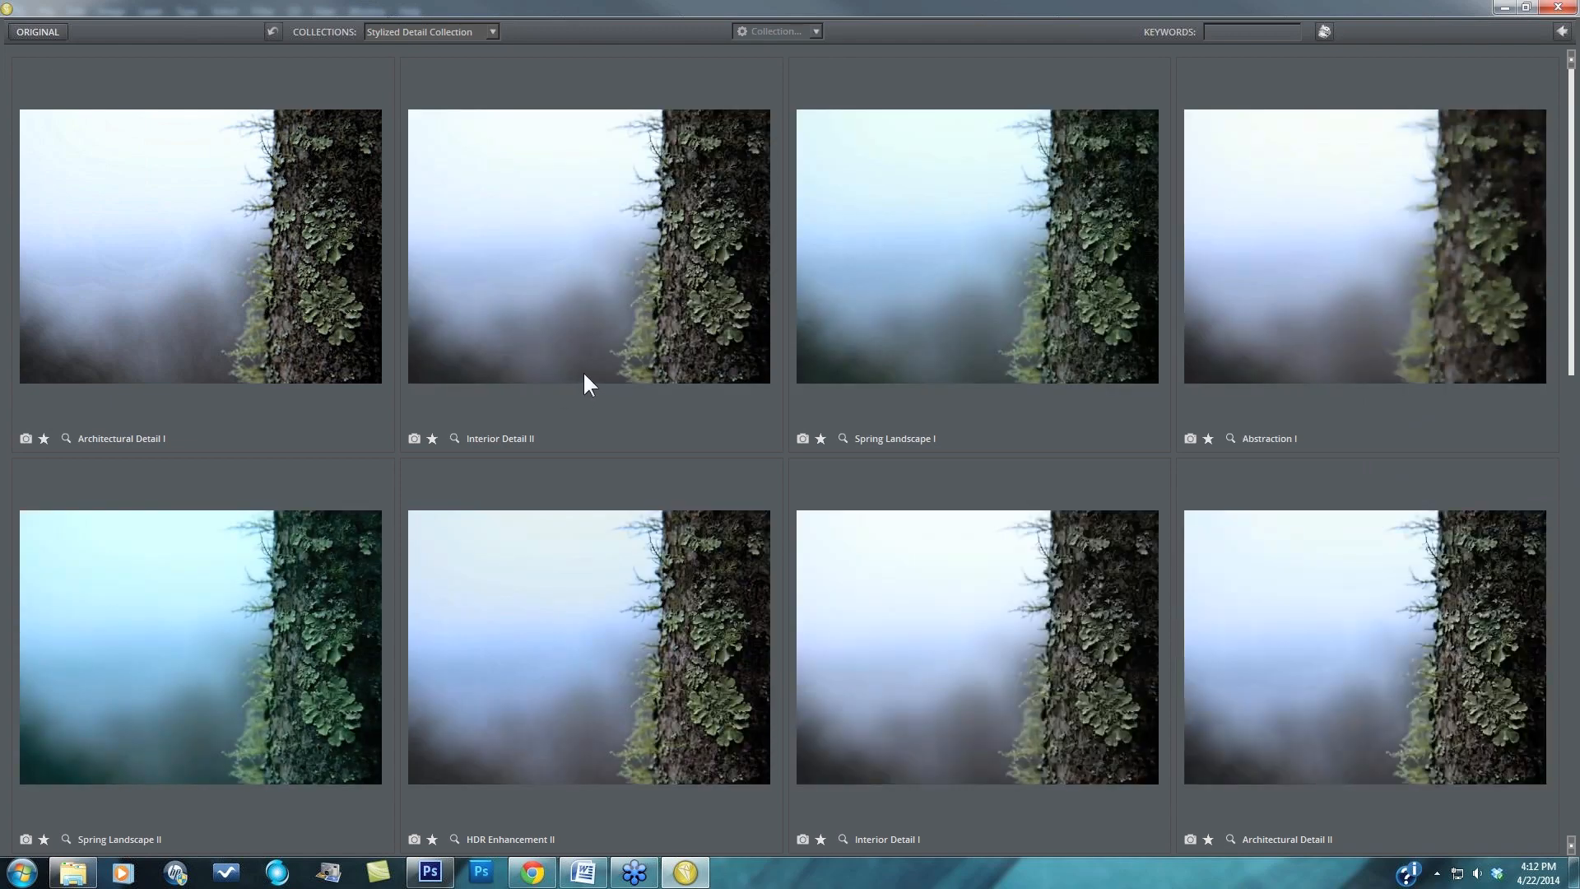
{"action": "scroll", "coordinate": [584, 374], "scroll_direction": "down", "scroll_amount": 4}
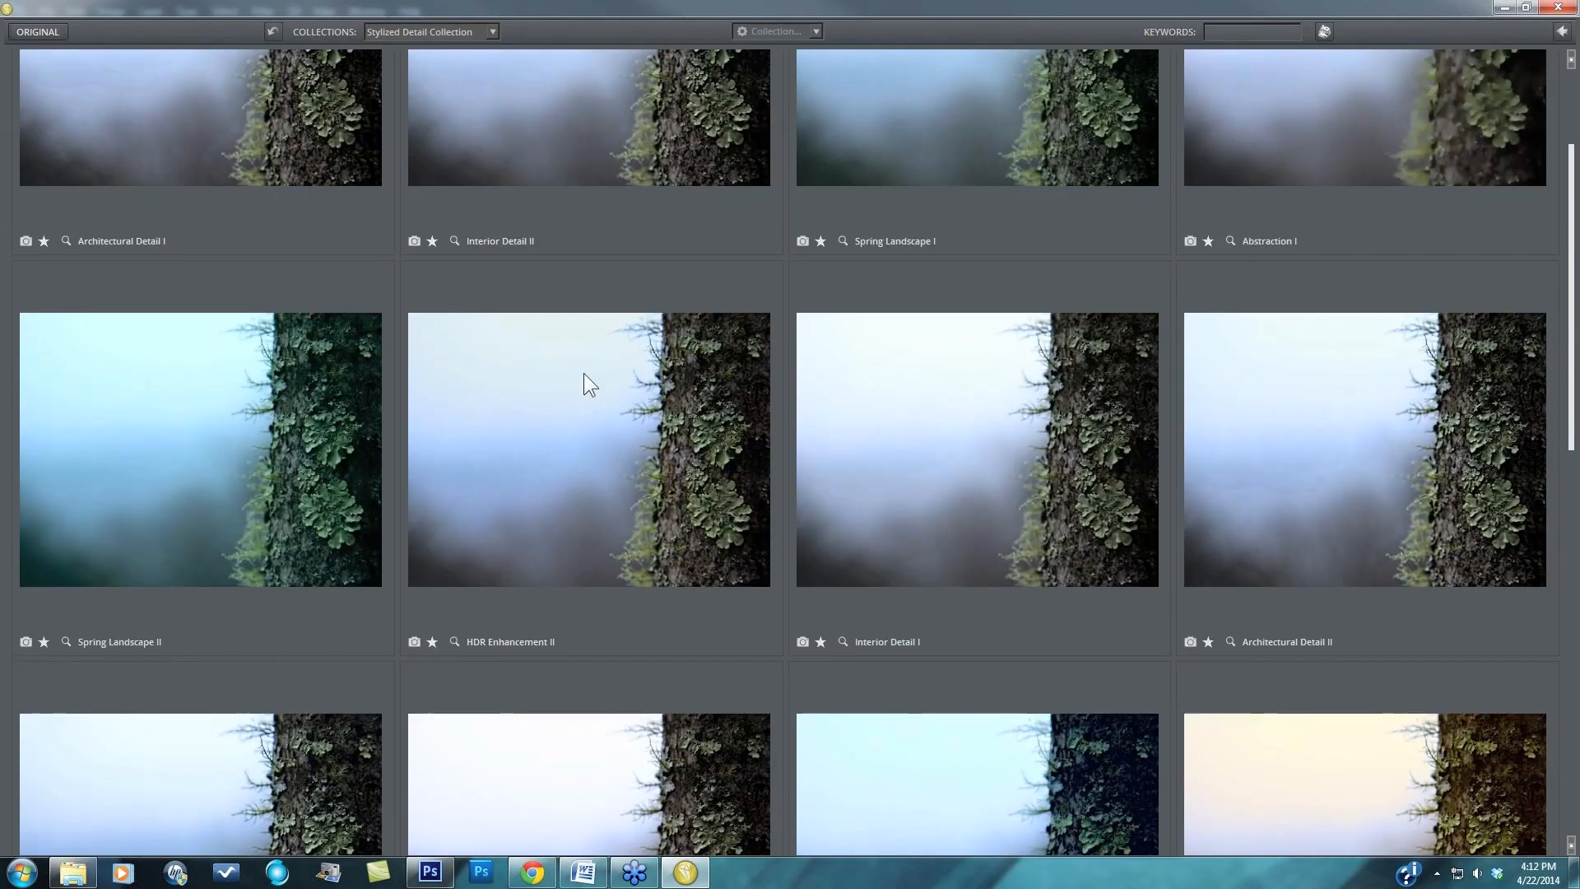
{"action": "scroll", "coordinate": [580, 365], "scroll_direction": "down", "scroll_amount": 3}
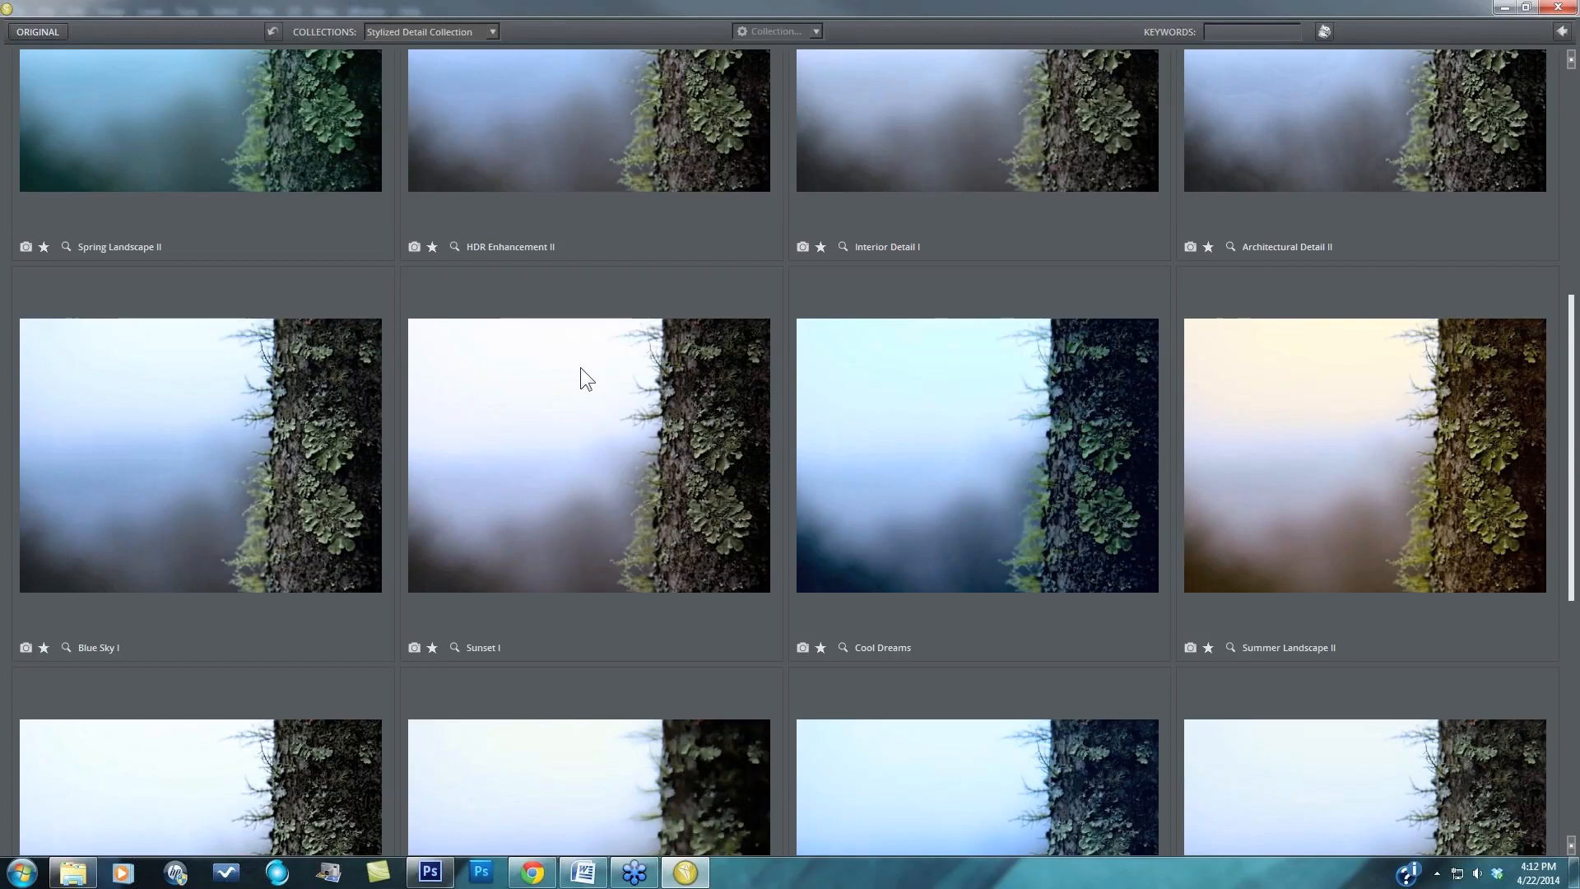
{"action": "scroll", "coordinate": [580, 367], "scroll_direction": "down", "scroll_amount": 2}
{"action": "scroll", "coordinate": [580, 369], "scroll_direction": "down", "scroll_amount": 5}
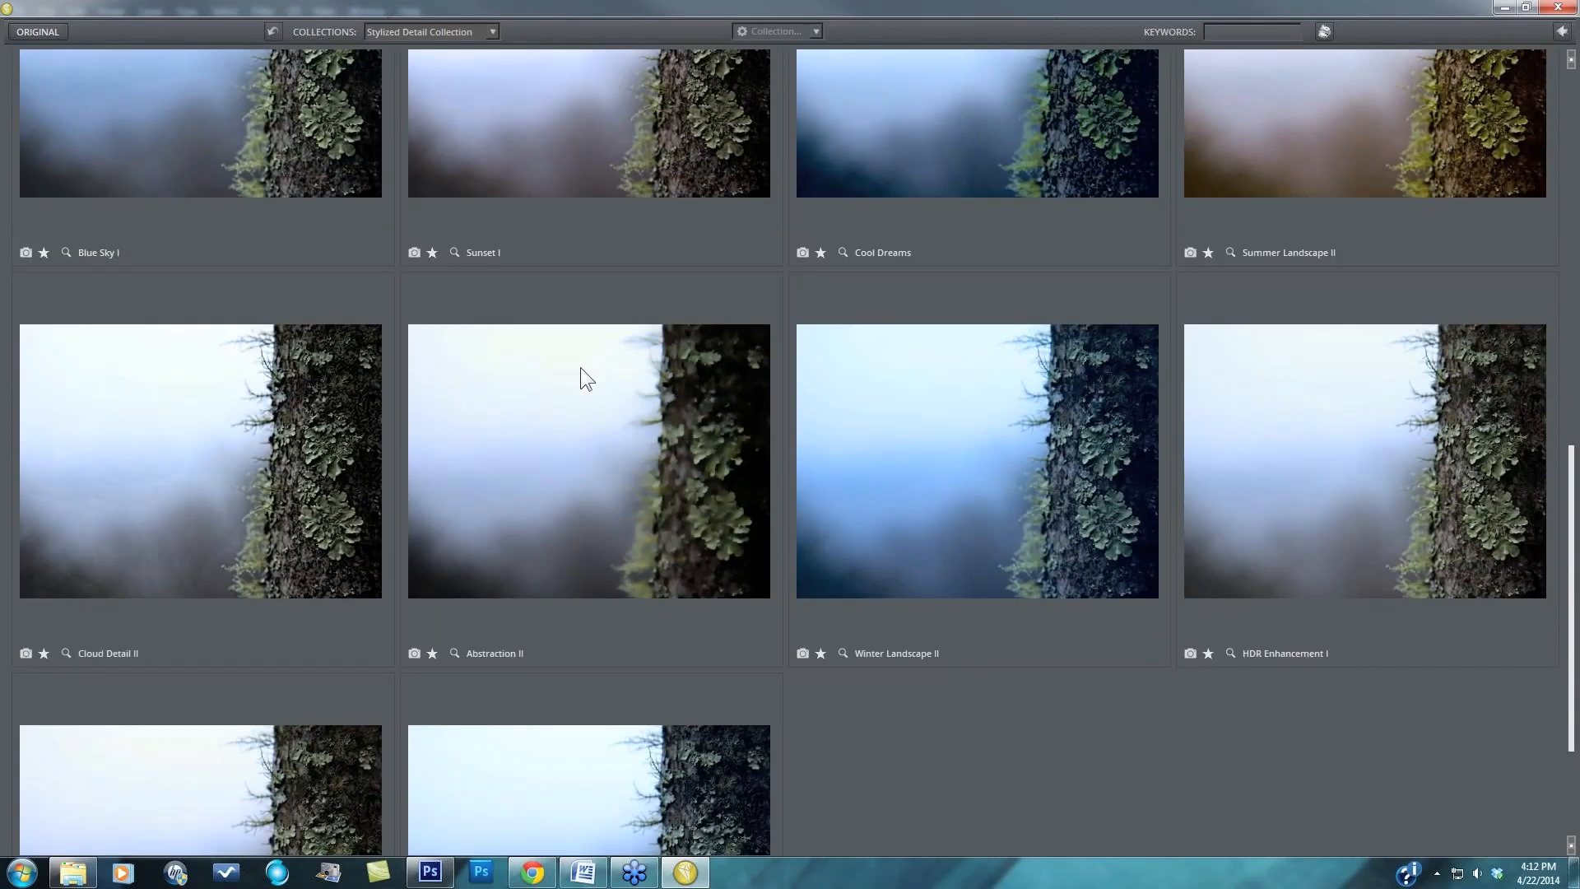
{"action": "scroll", "coordinate": [579, 357], "scroll_direction": "up", "scroll_amount": 3}
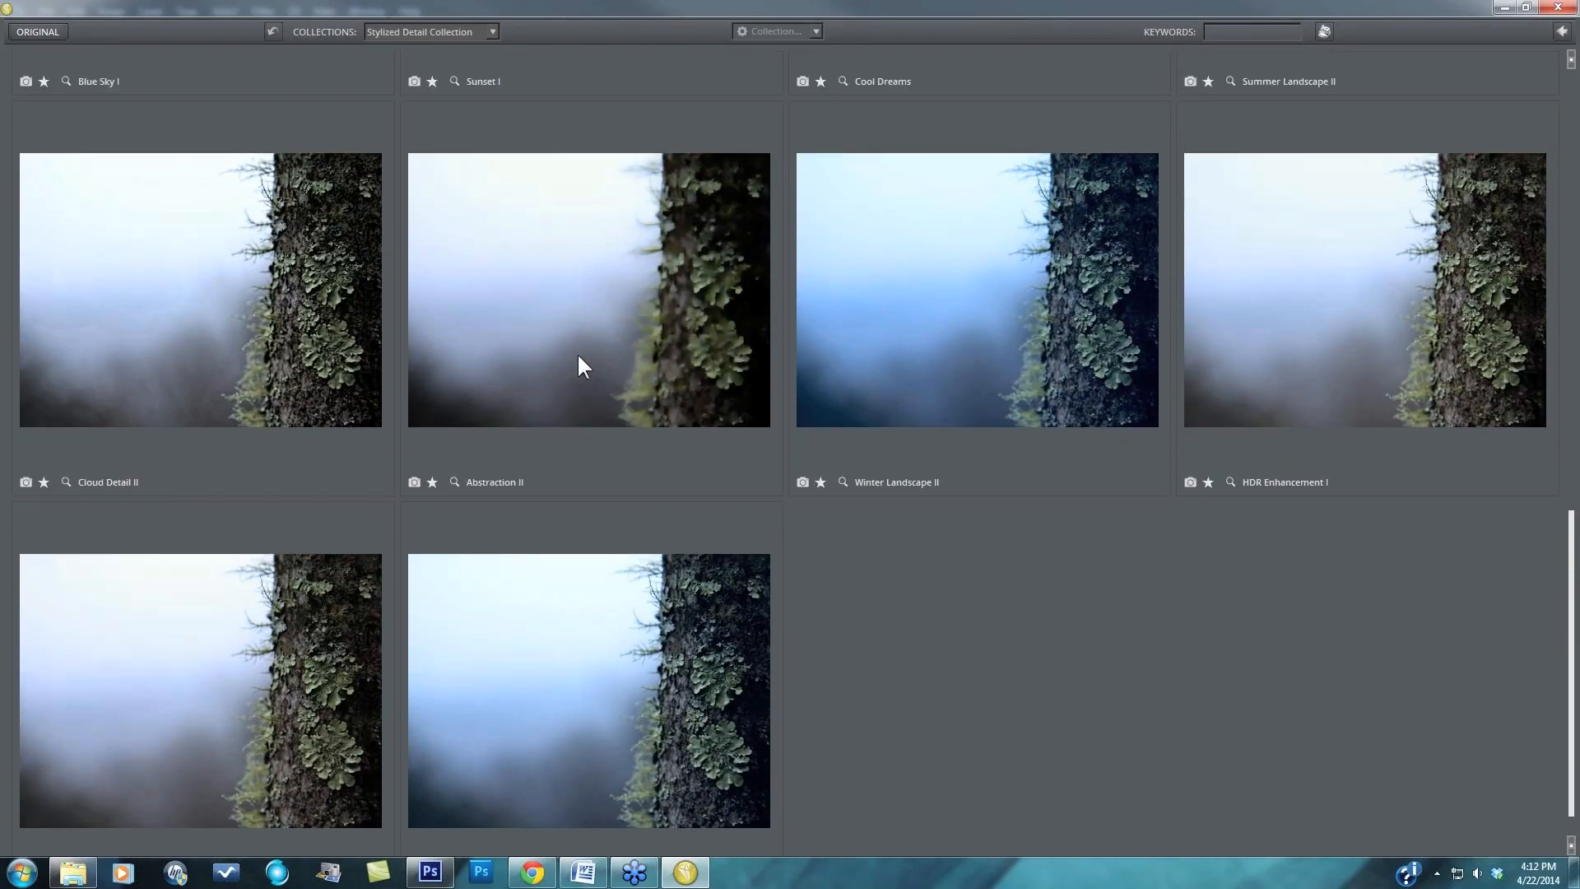
{"action": "scroll", "coordinate": [578, 360], "scroll_direction": "up", "scroll_amount": 1}
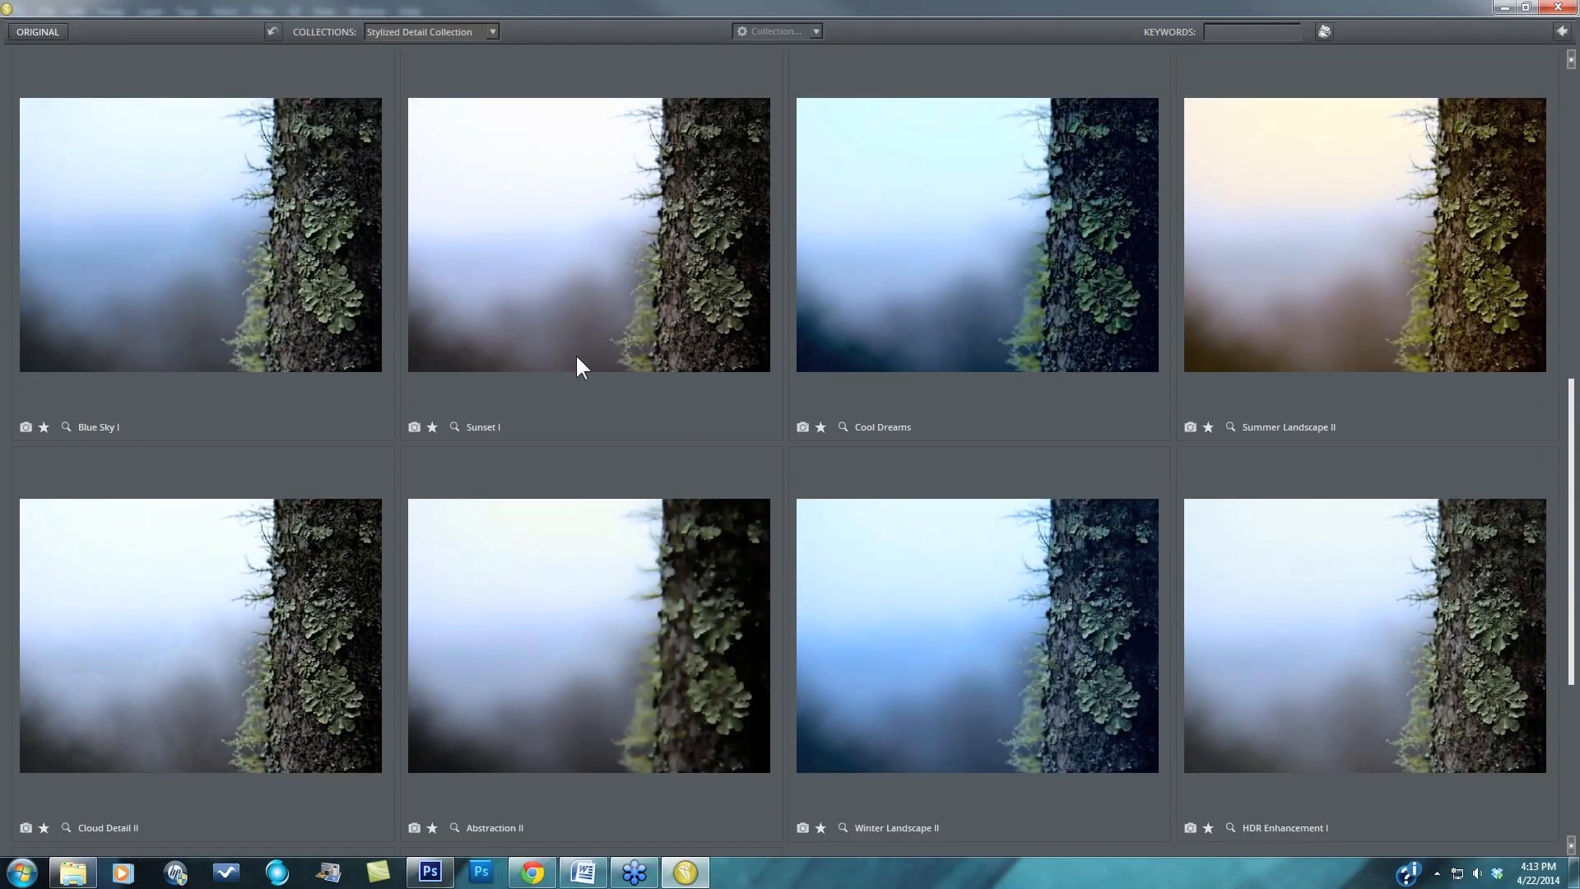
{"action": "scroll", "coordinate": [577, 358], "scroll_direction": "up", "scroll_amount": 3}
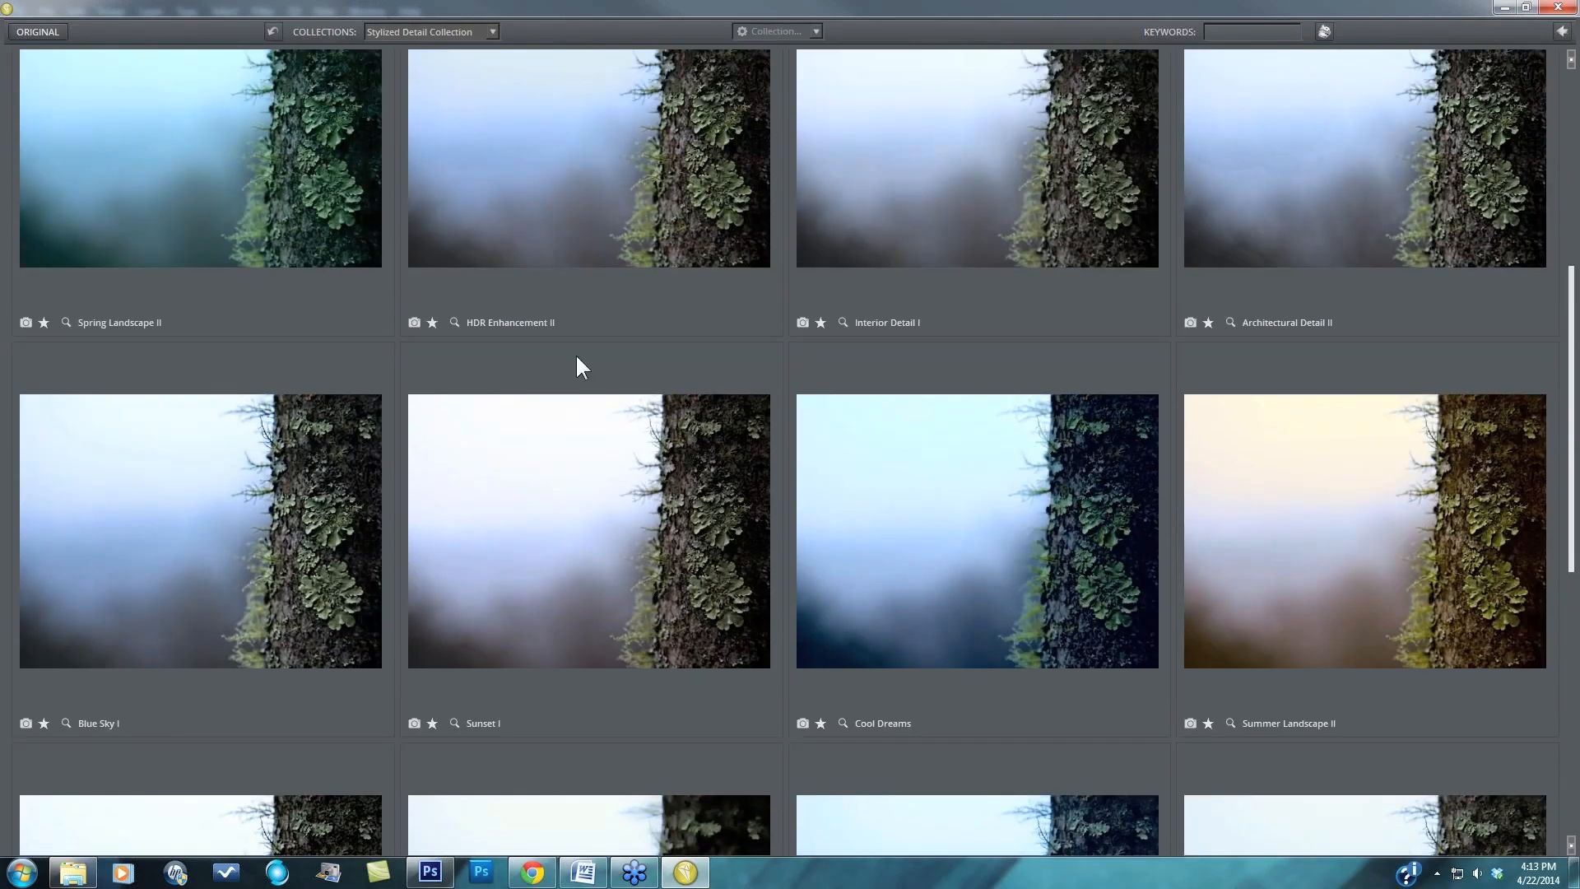
{"action": "scroll", "coordinate": [576, 356], "scroll_direction": "up", "scroll_amount": 5}
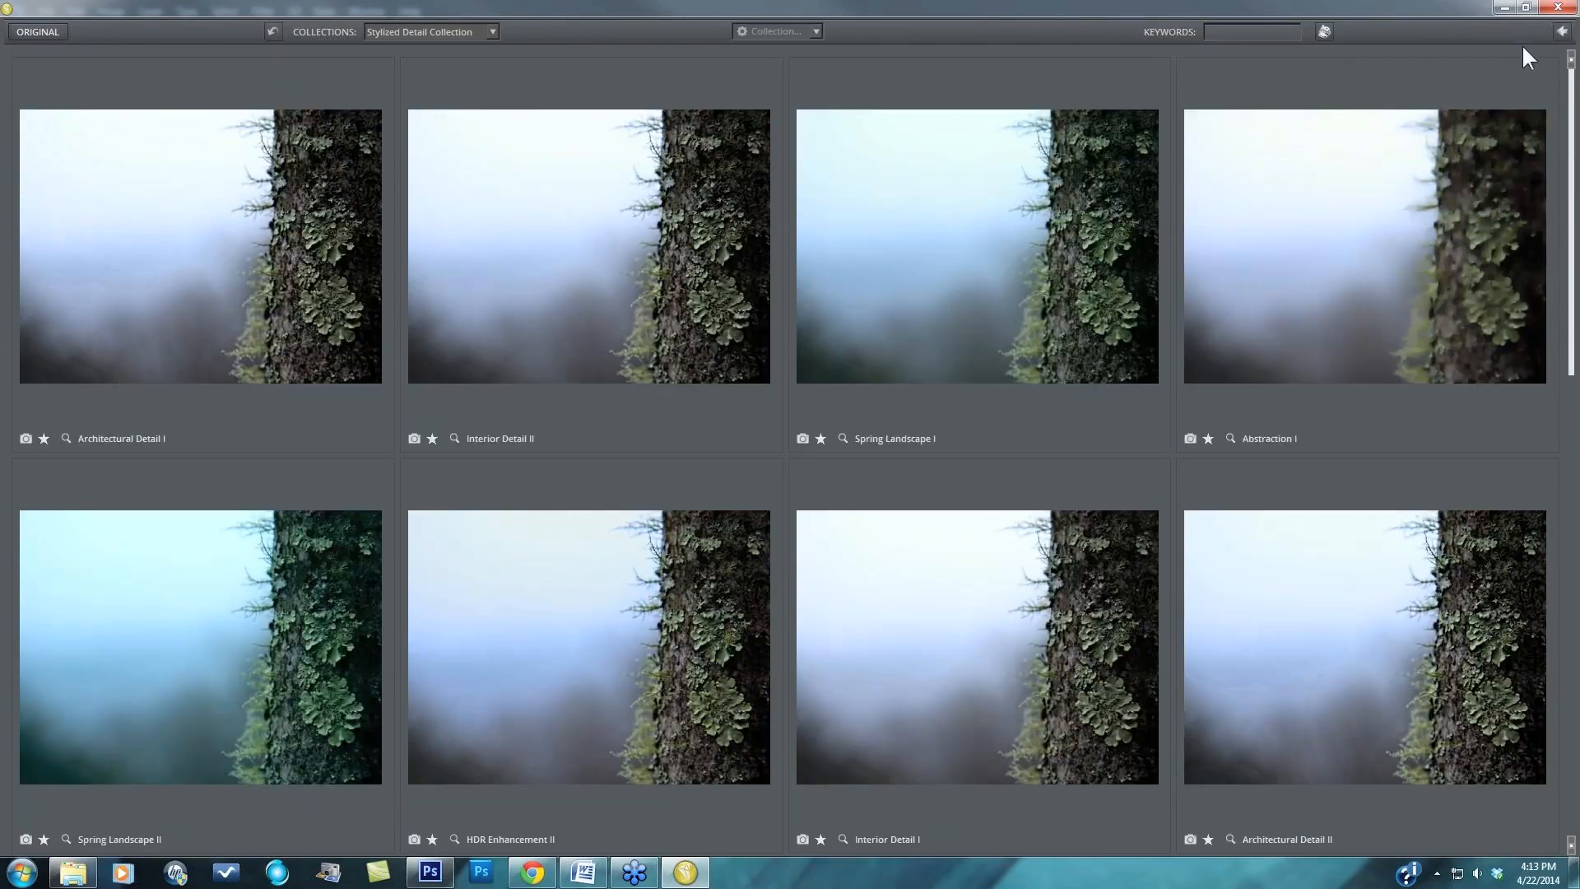
{"action": "left_click", "coordinate": [1560, 31]}
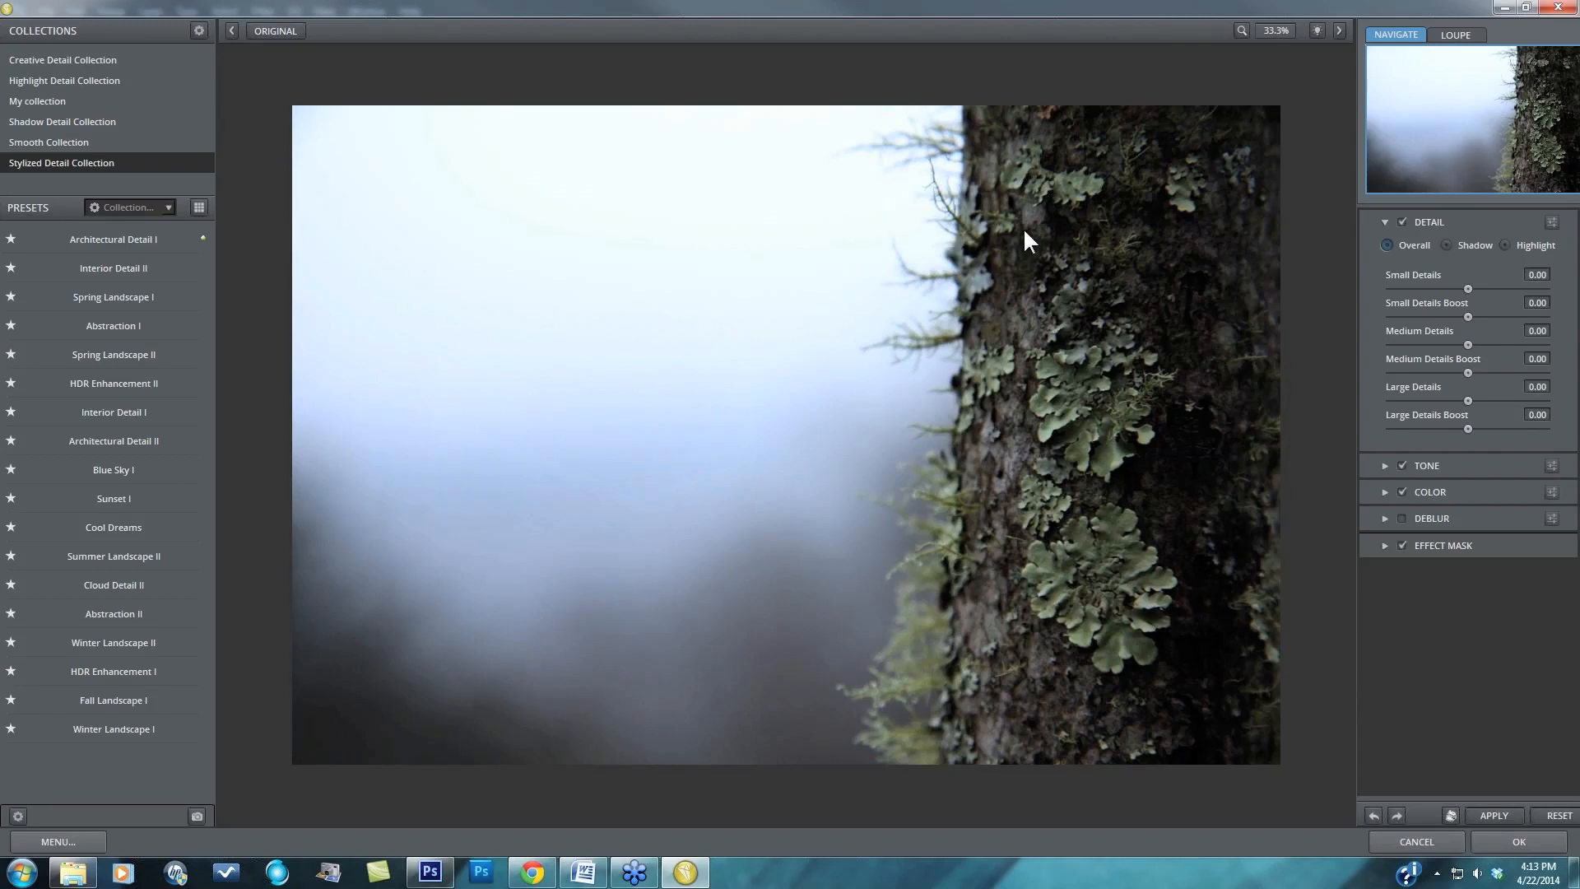
- Examine the lichen-covered trunk at 50% preview magnification and look over the available adjustment sections
{"action": "left_click", "coordinate": [1280, 27]}
{"action": "left_click", "coordinate": [1280, 120]}
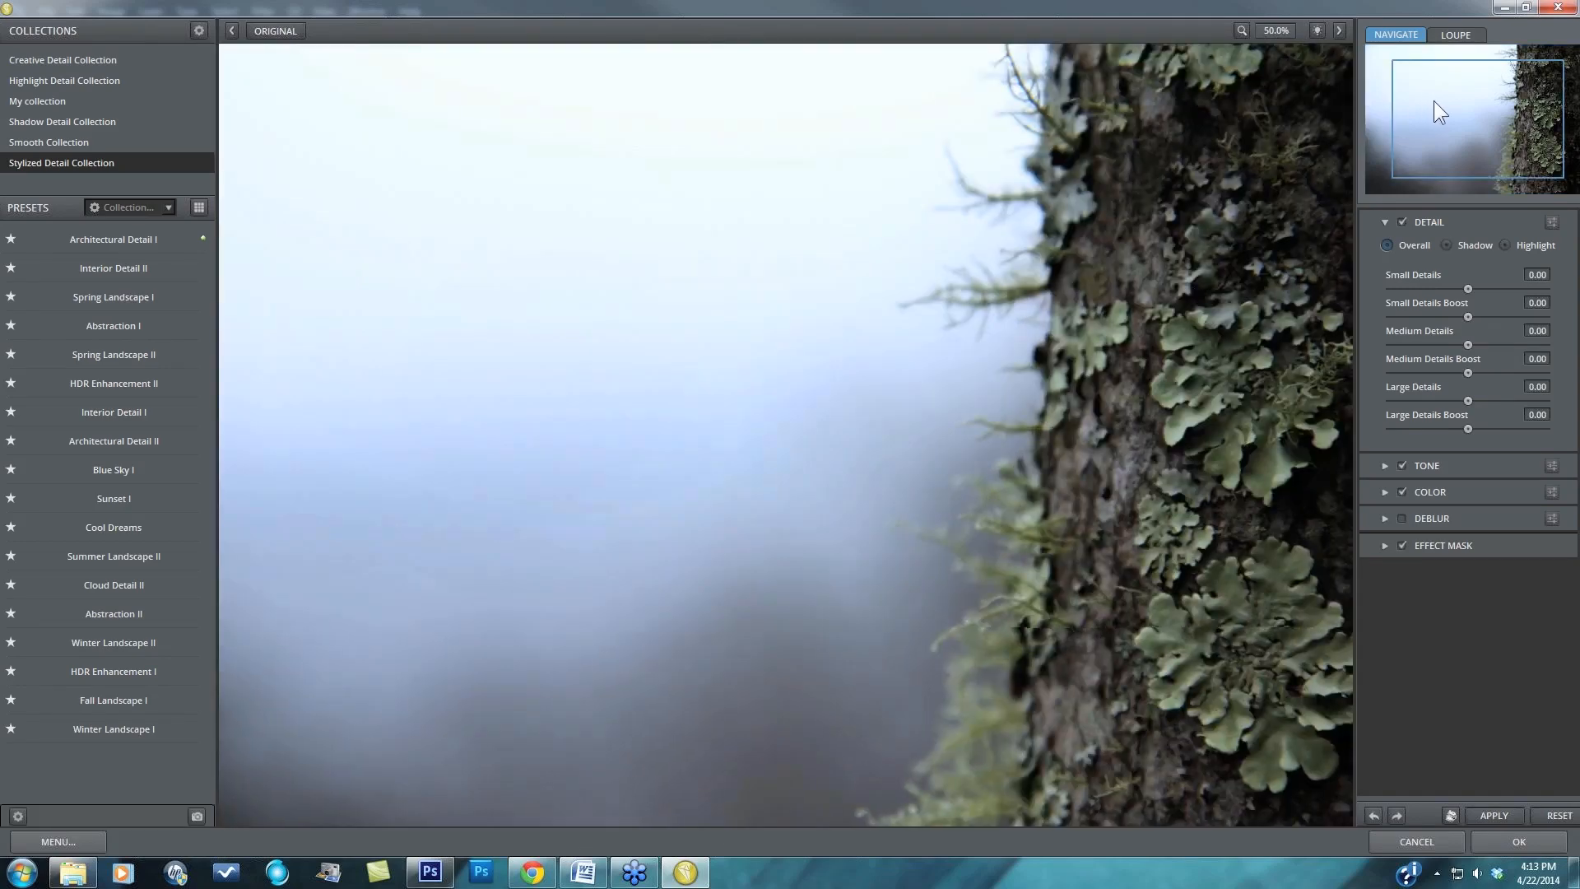
{"action": "left_click_drag", "start_coordinate": [1434, 101], "coordinate": [1458, 108]}
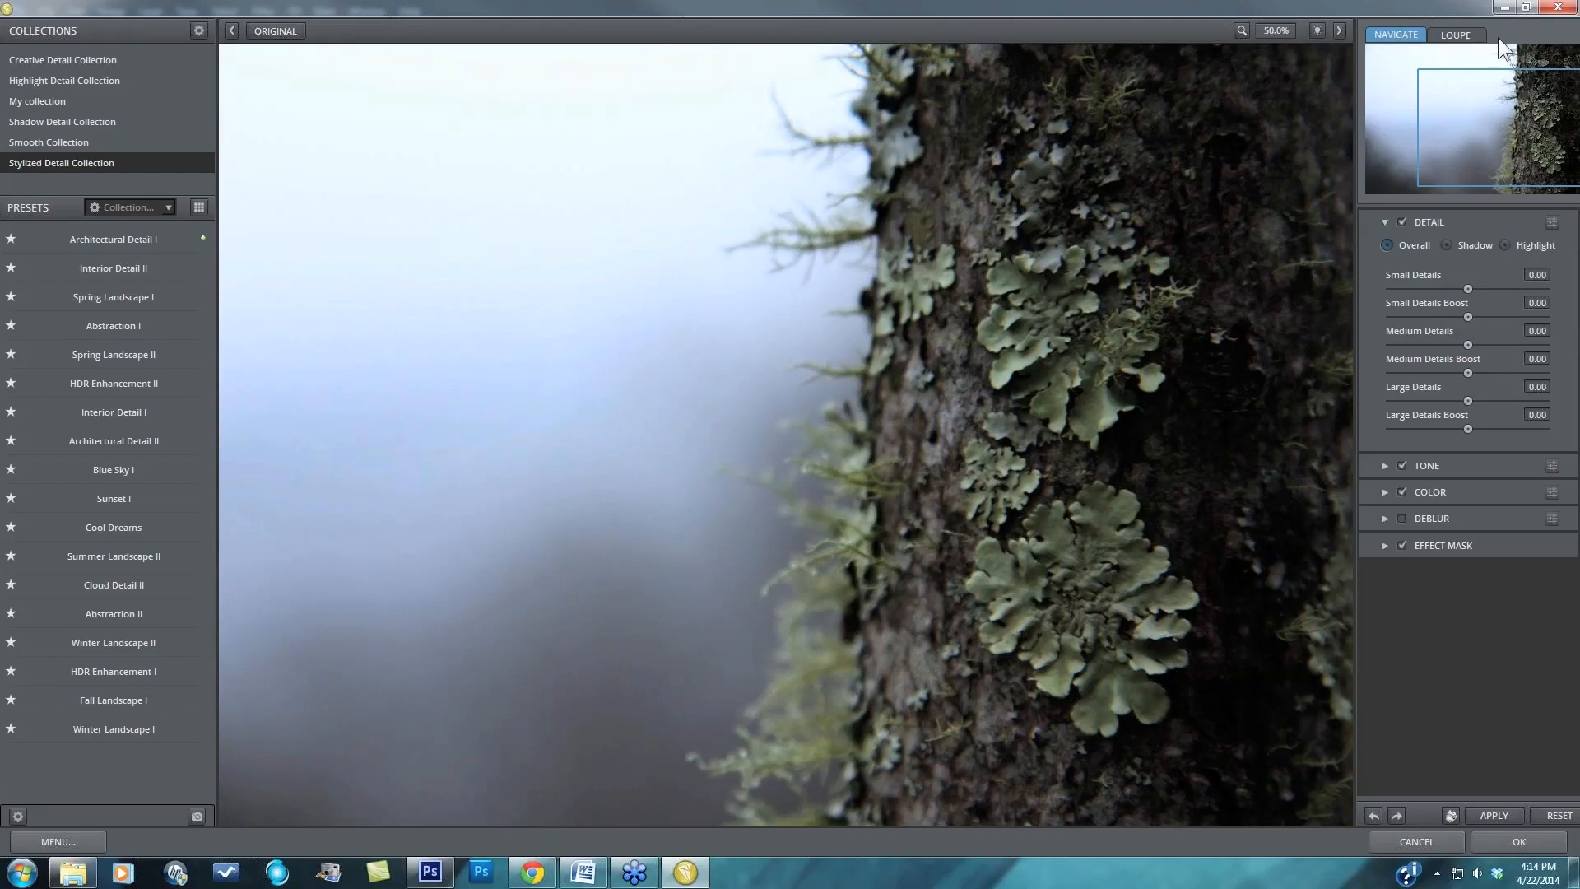
{"action": "left_click_drag", "start_coordinate": [1508, 123], "coordinate": [1554, 156]}
{"action": "left_click_drag", "start_coordinate": [1495, 144], "coordinate": [1494, 141]}
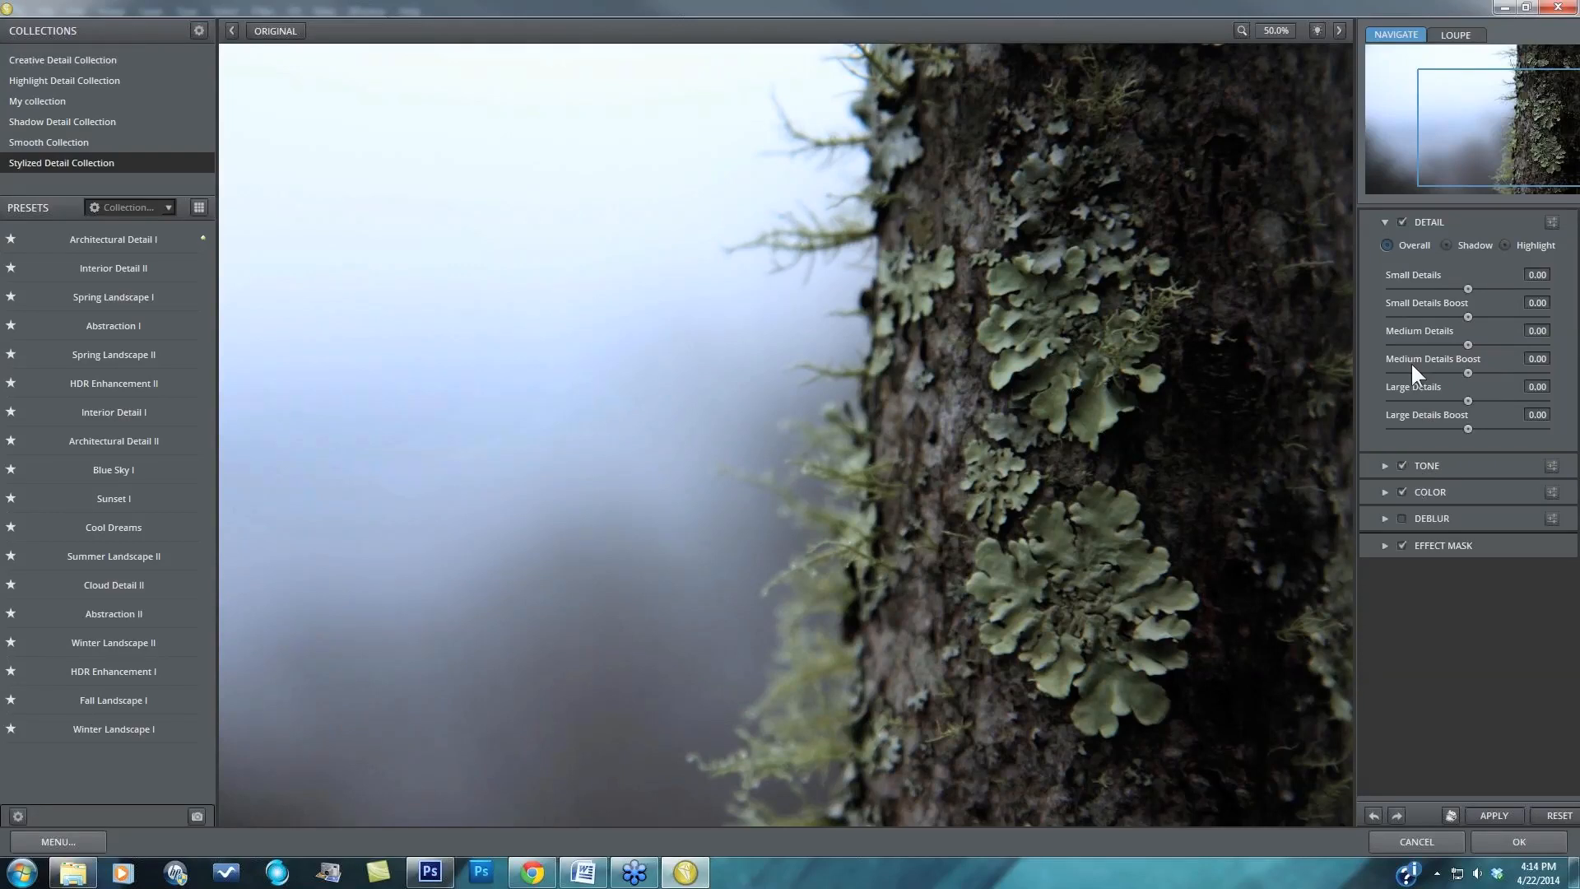
{"action": "left_click", "coordinate": [1383, 222]}
{"action": "left_click", "coordinate": [1383, 220]}
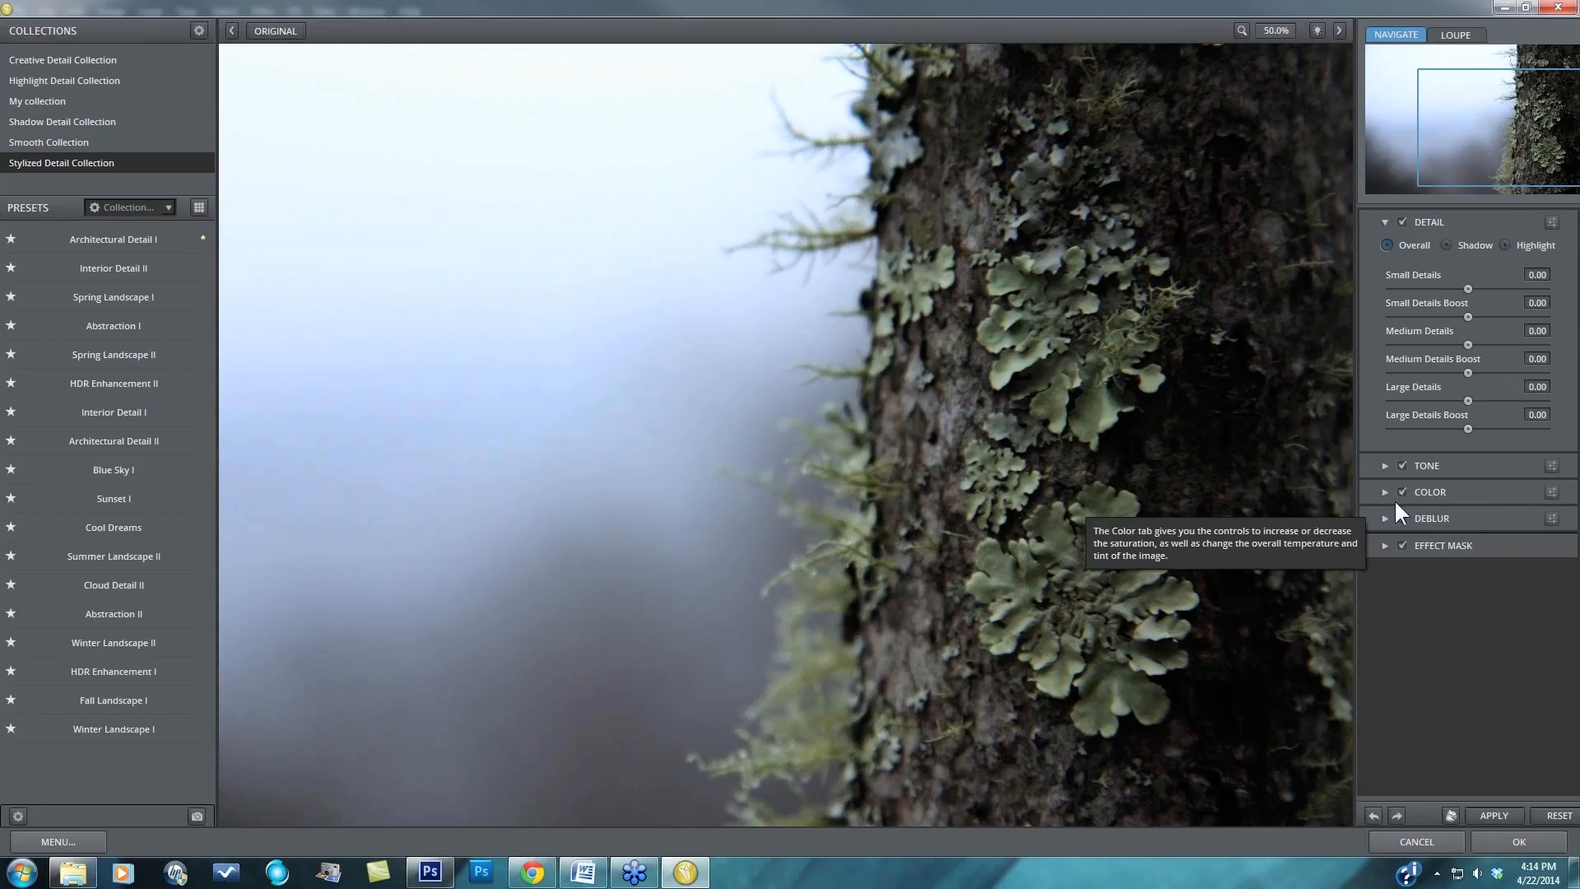
{"action": "left_click", "coordinate": [1399, 517]}
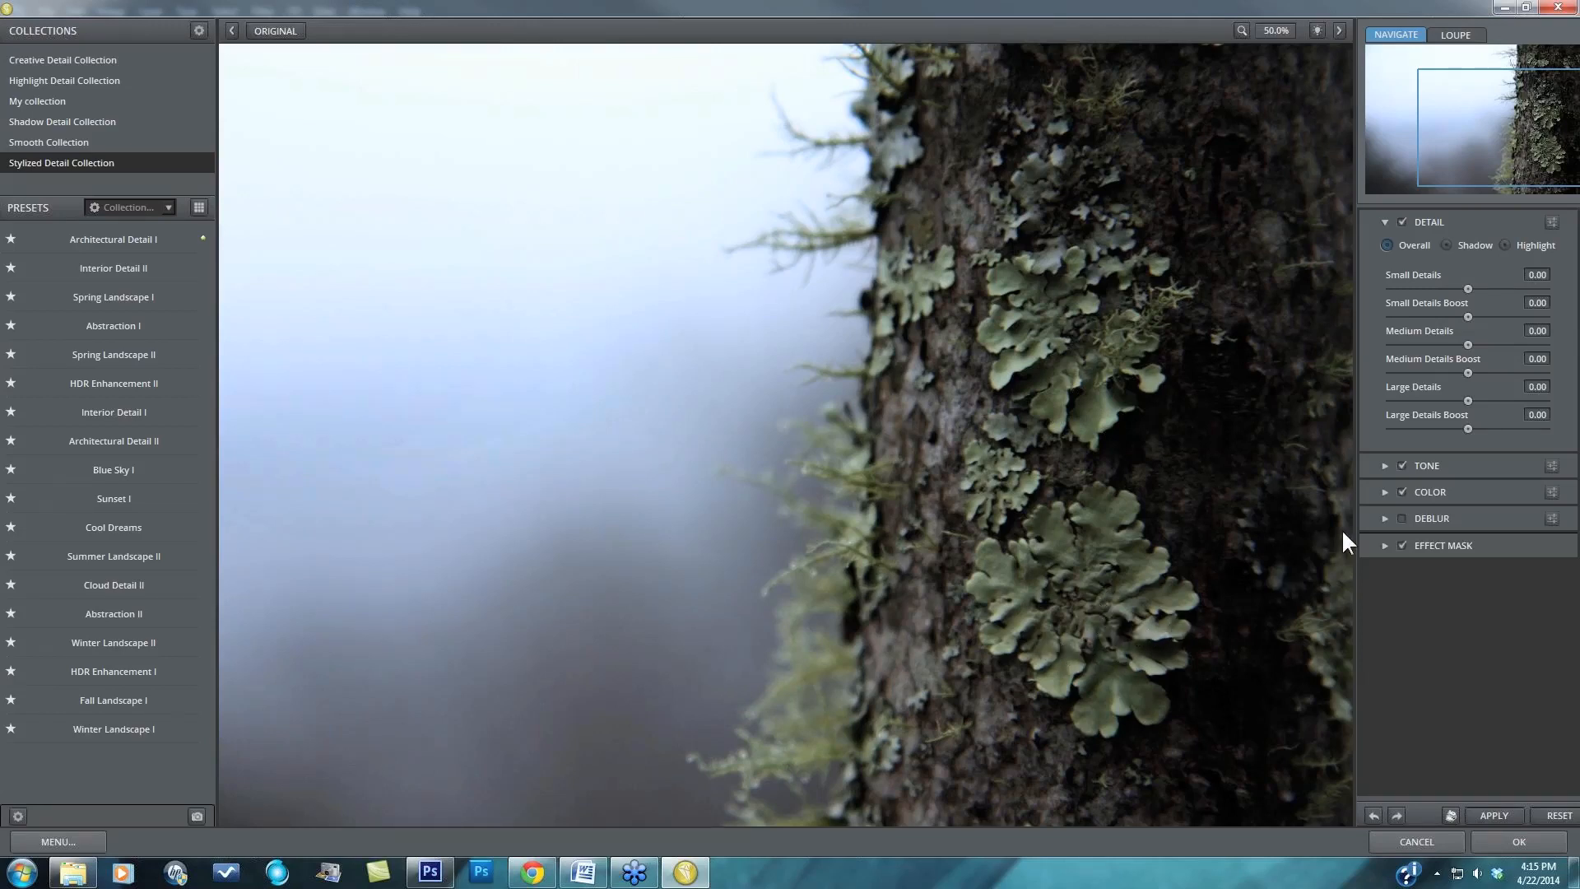
- Set the overall Medium Details to 0.21 and Large Details to 0.11, and compare the processed preview with the original
{"action": "left_click_drag", "start_coordinate": [1468, 347], "coordinate": [1486, 345]}
{"action": "left_click_drag", "start_coordinate": [1469, 400], "coordinate": [1479, 401]}
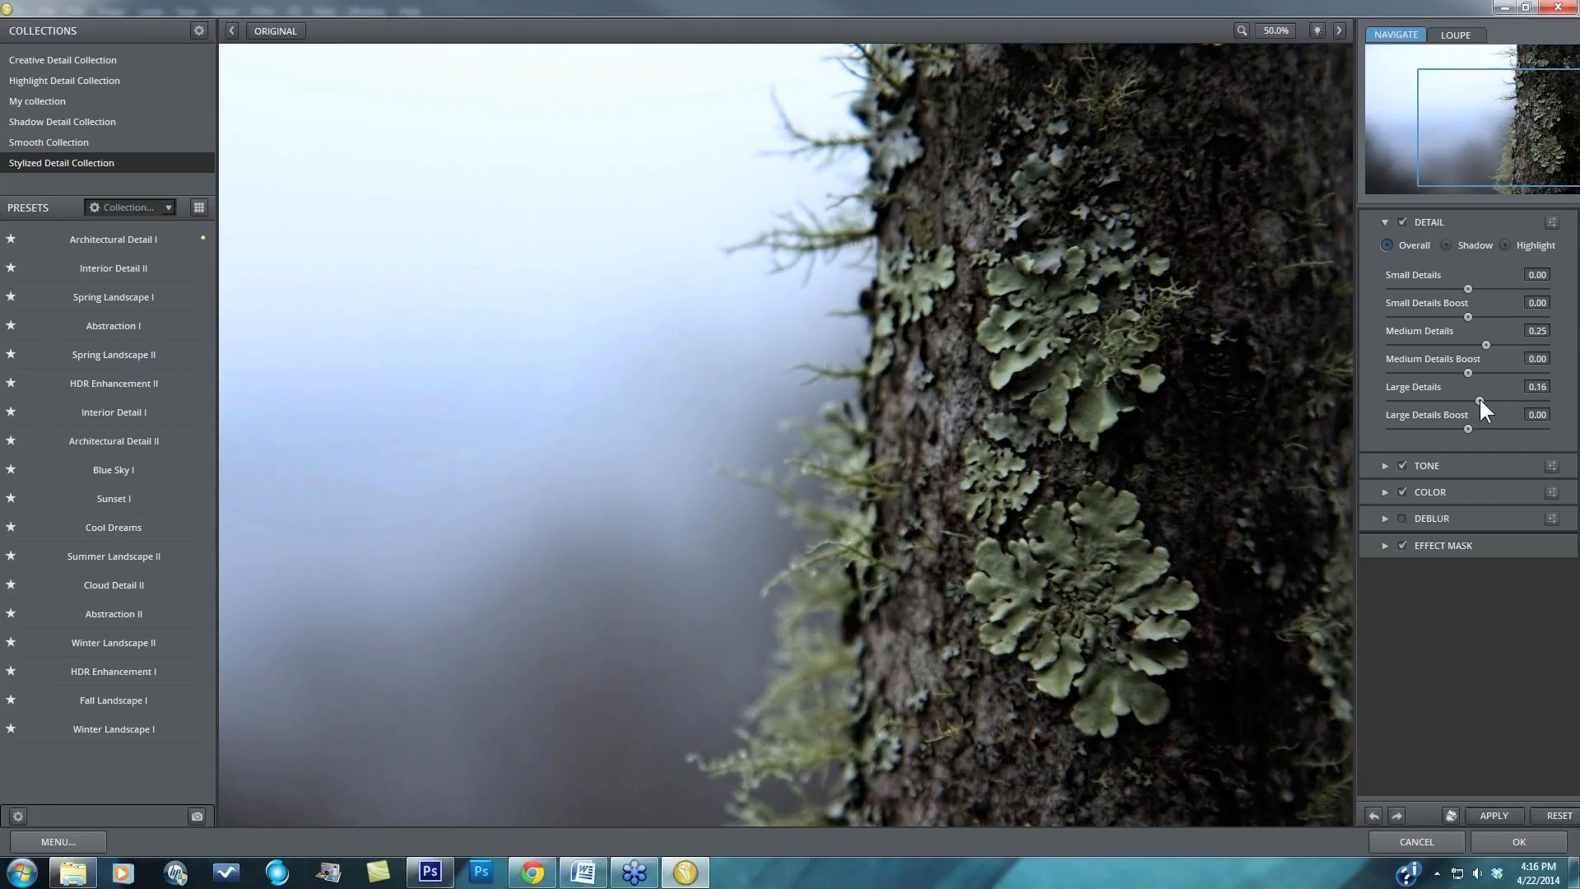
{"action": "left_click_drag", "start_coordinate": [1479, 400], "coordinate": [1481, 401]}
{"action": "left_click_drag", "start_coordinate": [1481, 396], "coordinate": [1522, 392]}
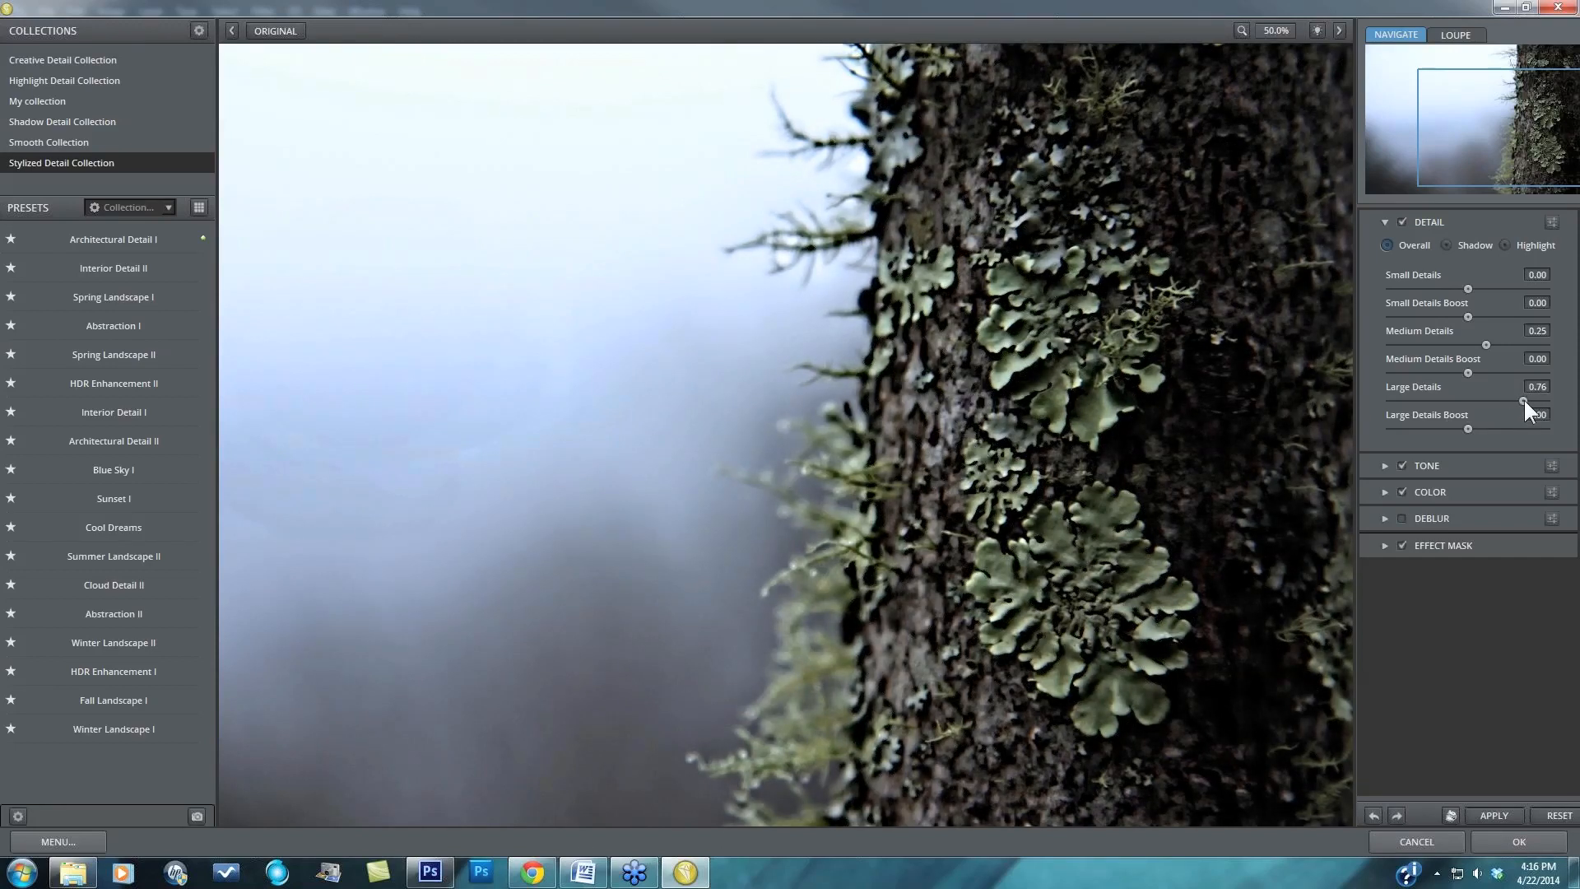
{"action": "left_click_drag", "start_coordinate": [1524, 402], "coordinate": [1479, 402]}
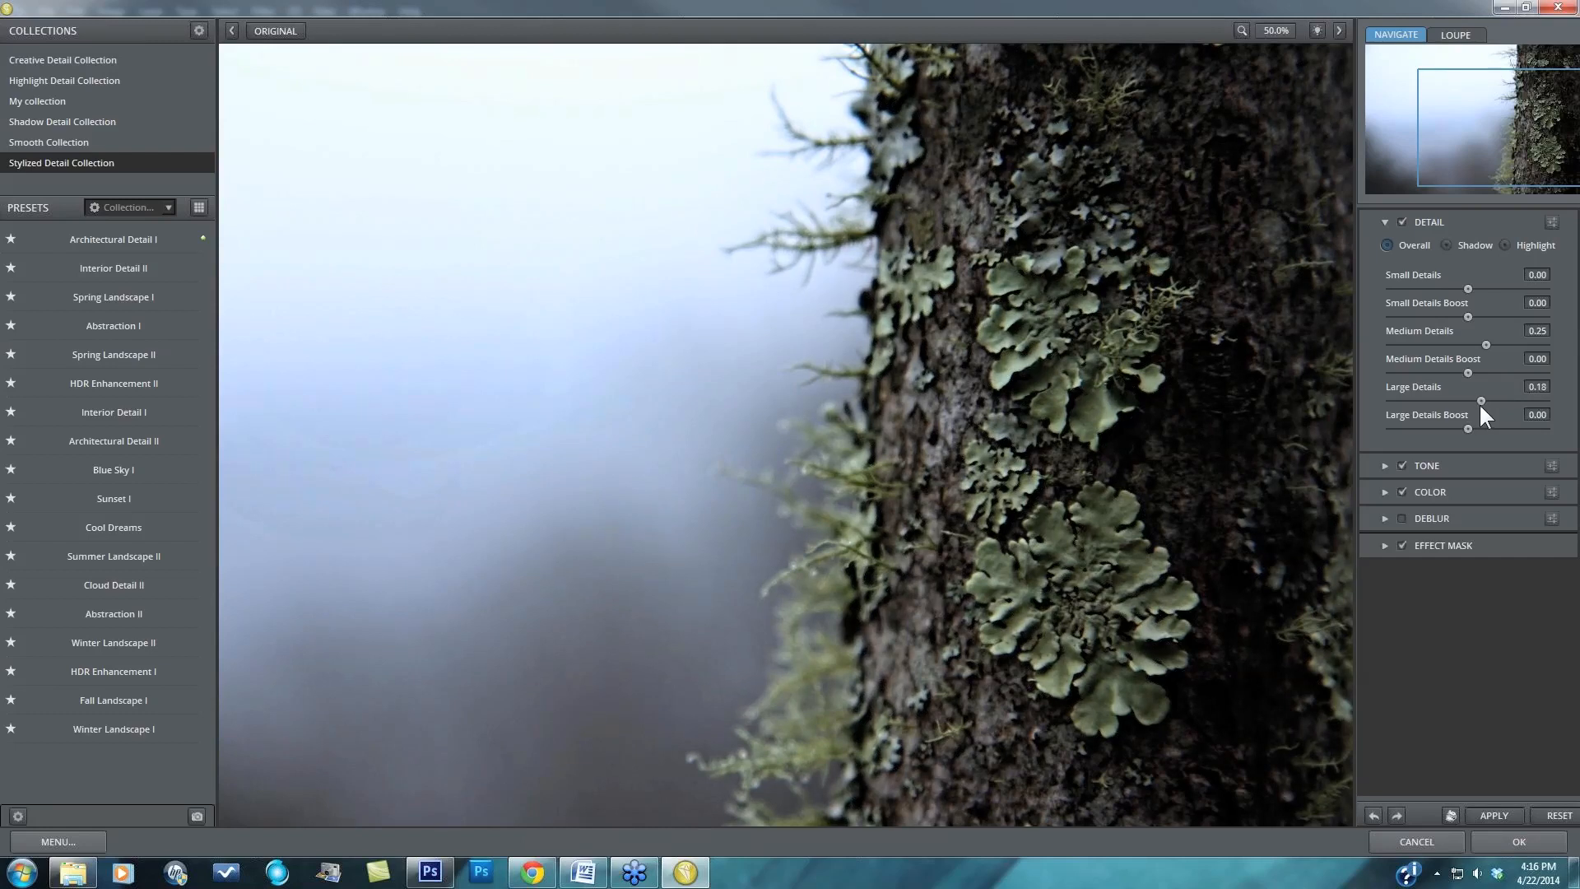
{"action": "left_click_drag", "start_coordinate": [1479, 403], "coordinate": [1474, 402]}
{"action": "mouse_move", "coordinate": [1485, 346]}
{"action": "left_mouse_down"}
{"action": "mouse_move", "coordinate": [1467, 345]}
{"action": "mouse_move", "coordinate": [1502, 344]}
{"action": "left_mouse_up"}
{"action": "mouse_move", "coordinate": [1505, 343]}
{"action": "left_mouse_down"}
{"action": "mouse_move", "coordinate": [1528, 344]}
{"action": "mouse_move", "coordinate": [1414, 348]}
{"action": "mouse_move", "coordinate": [1509, 352]}
{"action": "mouse_move", "coordinate": [1482, 350]}
{"action": "left_mouse_up"}
{"action": "left_click", "coordinate": [1163, 394]}
{"action": "left_click", "coordinate": [1164, 393]}
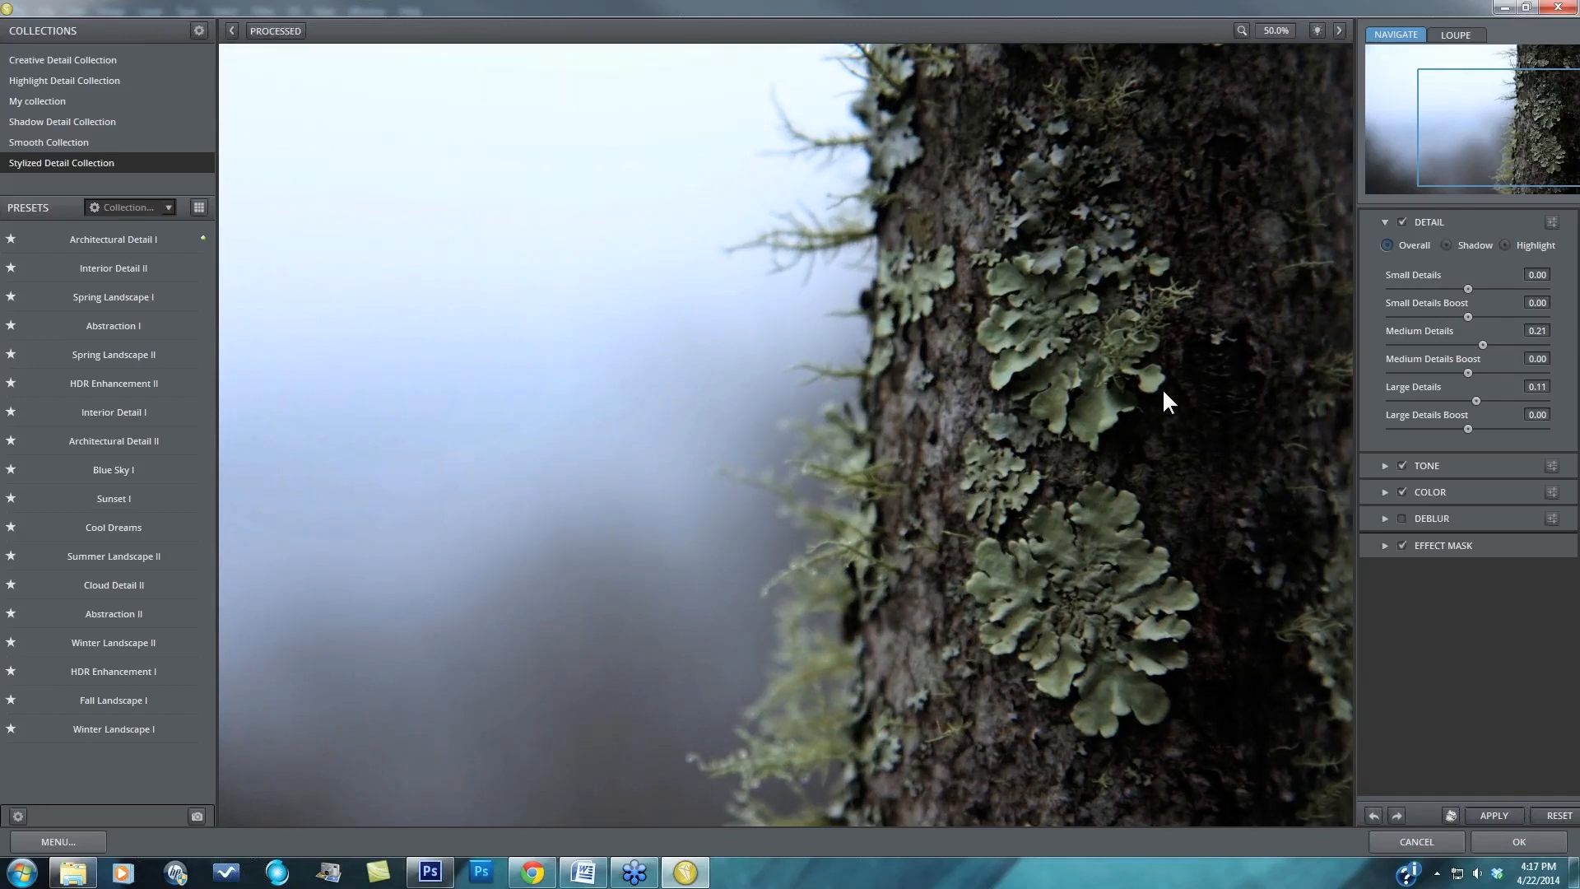
{"action": "left_click", "coordinate": [1164, 394]}
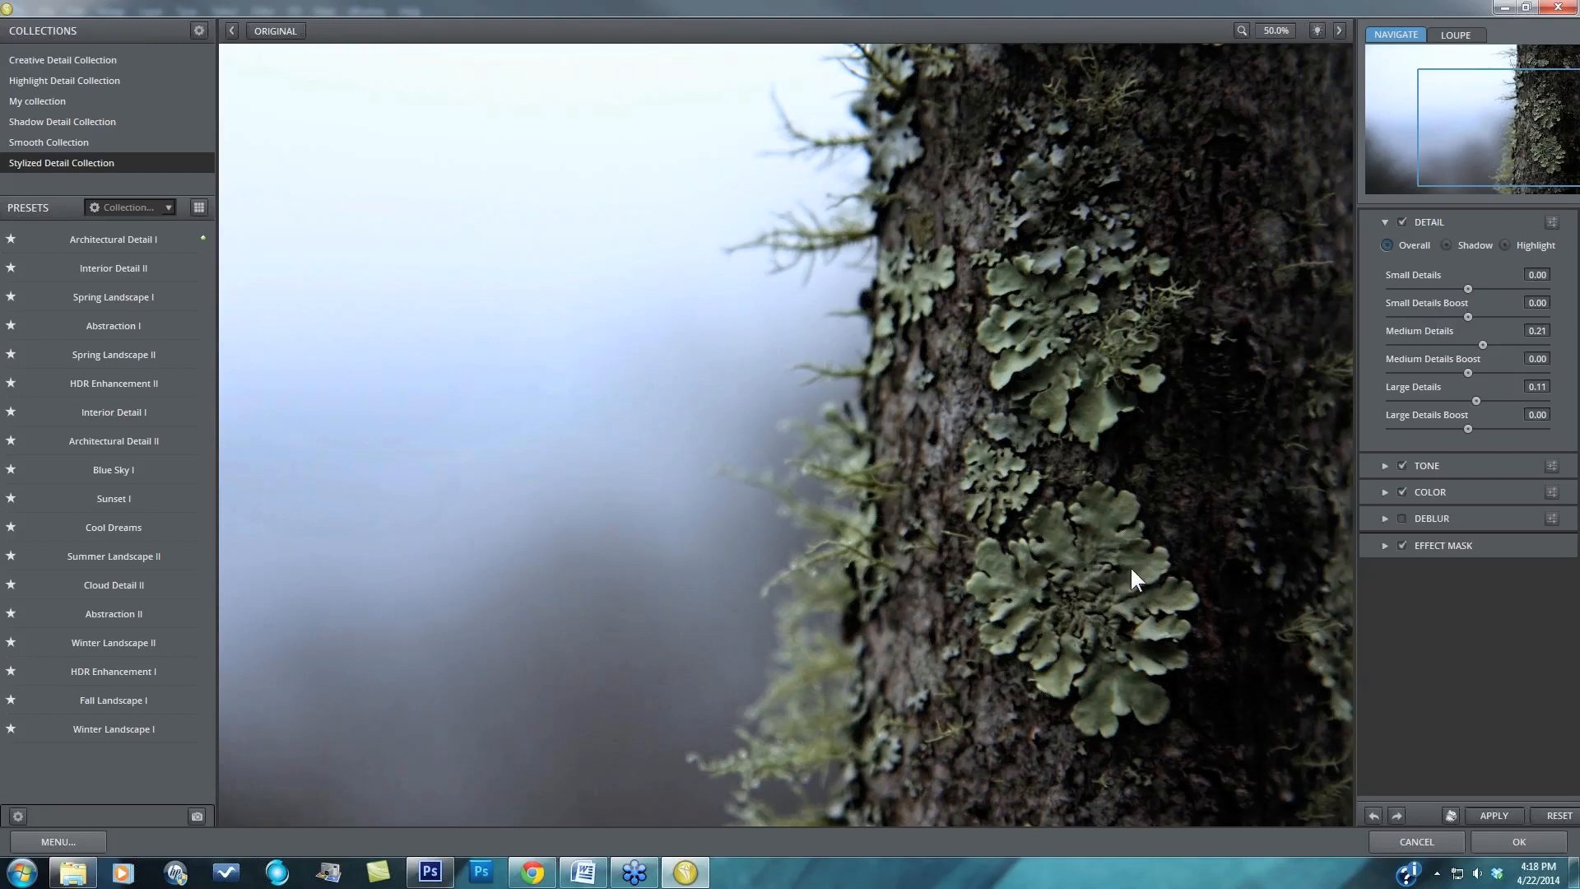
- Set the overall Small Details to 0.25 and compare the processed preview with the original image
{"action": "left_click", "coordinate": [1468, 287]}
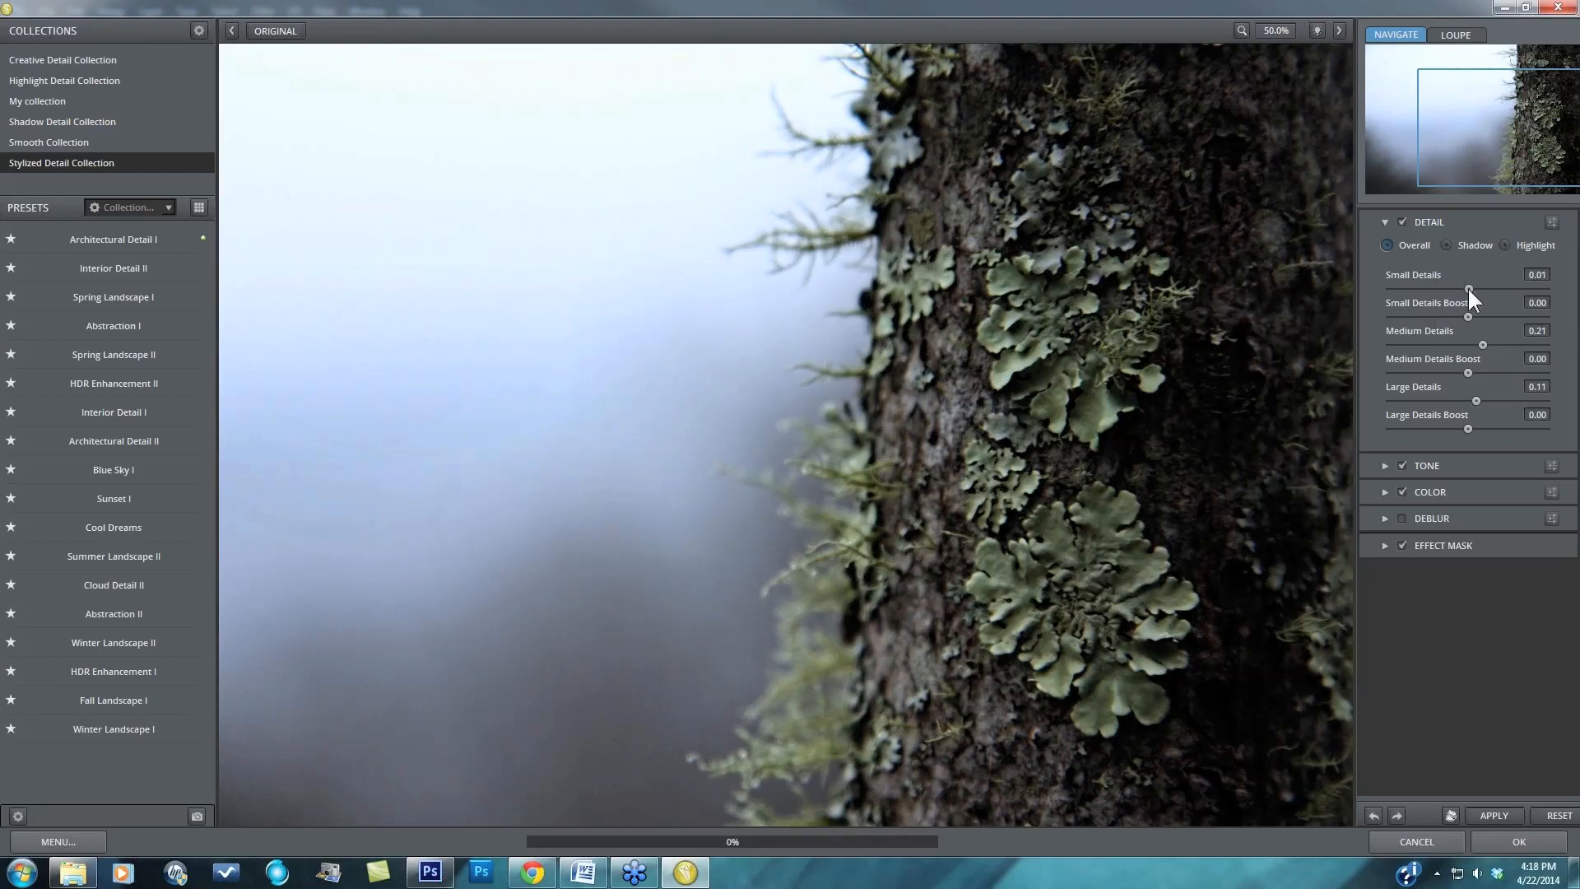
{"action": "left_click_drag", "start_coordinate": [1469, 286], "coordinate": [1543, 305]}
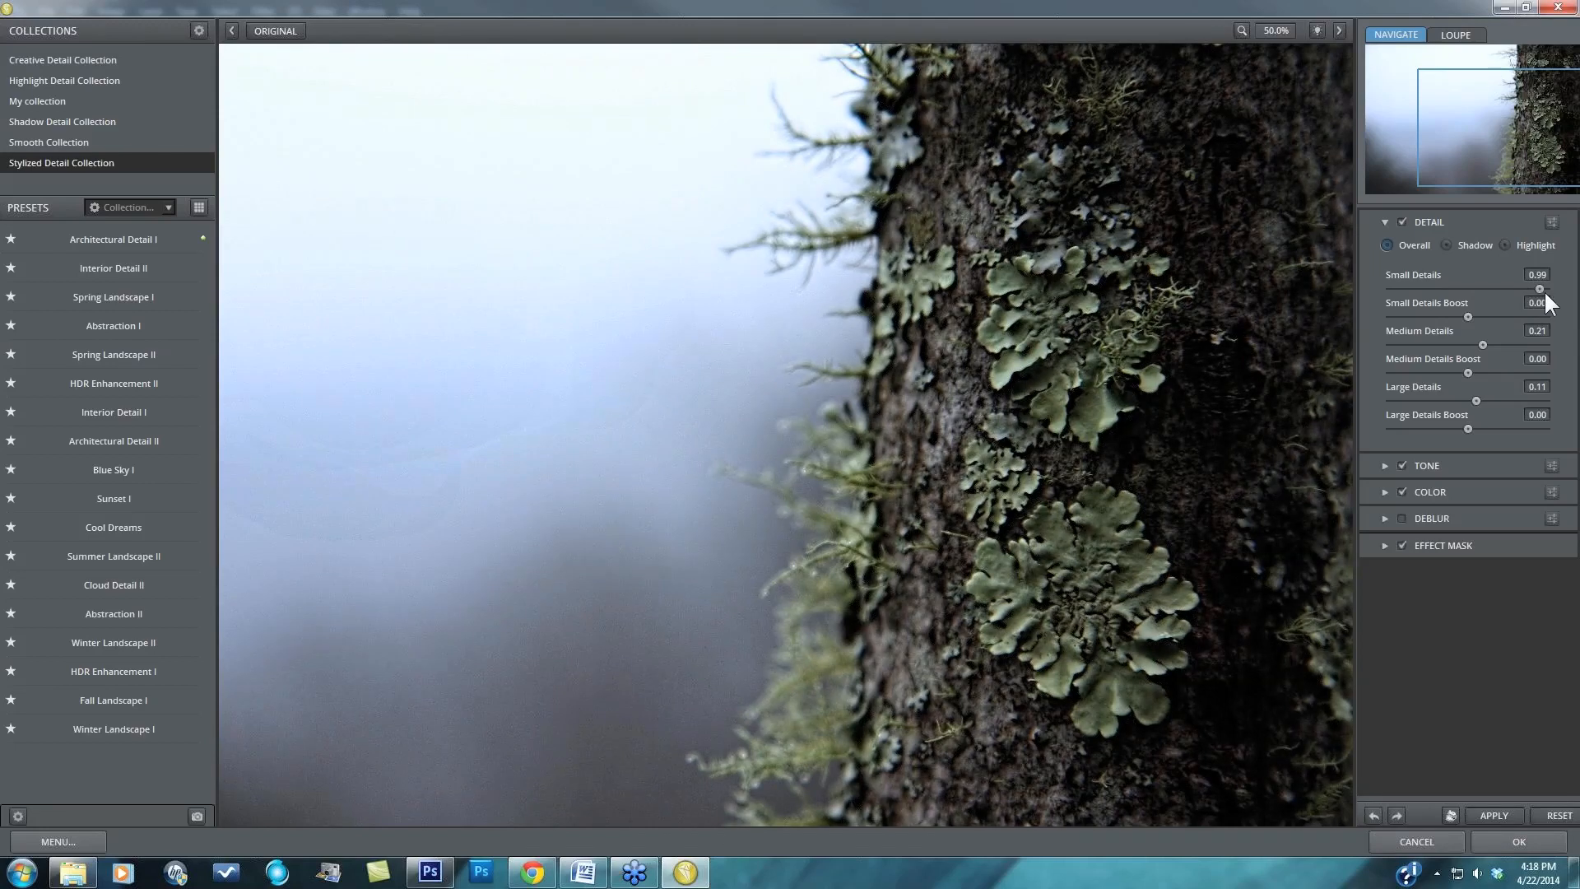
{"action": "left_click_drag", "start_coordinate": [1431, 294], "coordinate": [1540, 288]}
{"action": "left_click_drag", "start_coordinate": [1535, 280], "coordinate": [1486, 288]}
{"action": "left_click", "coordinate": [1138, 401]}
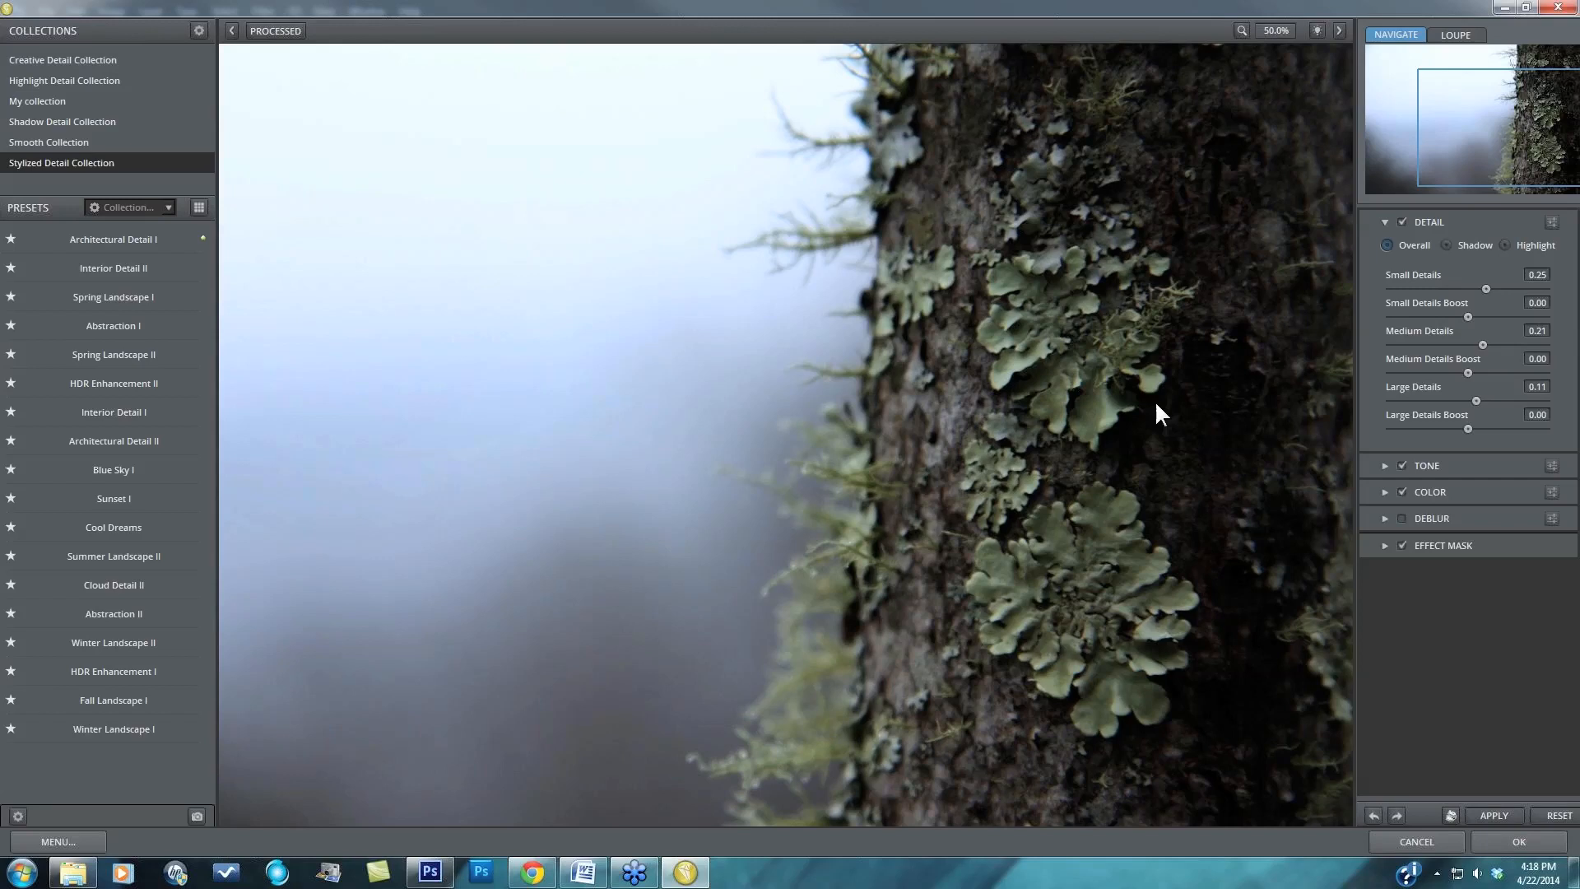
{"action": "left_click", "coordinate": [1156, 403]}
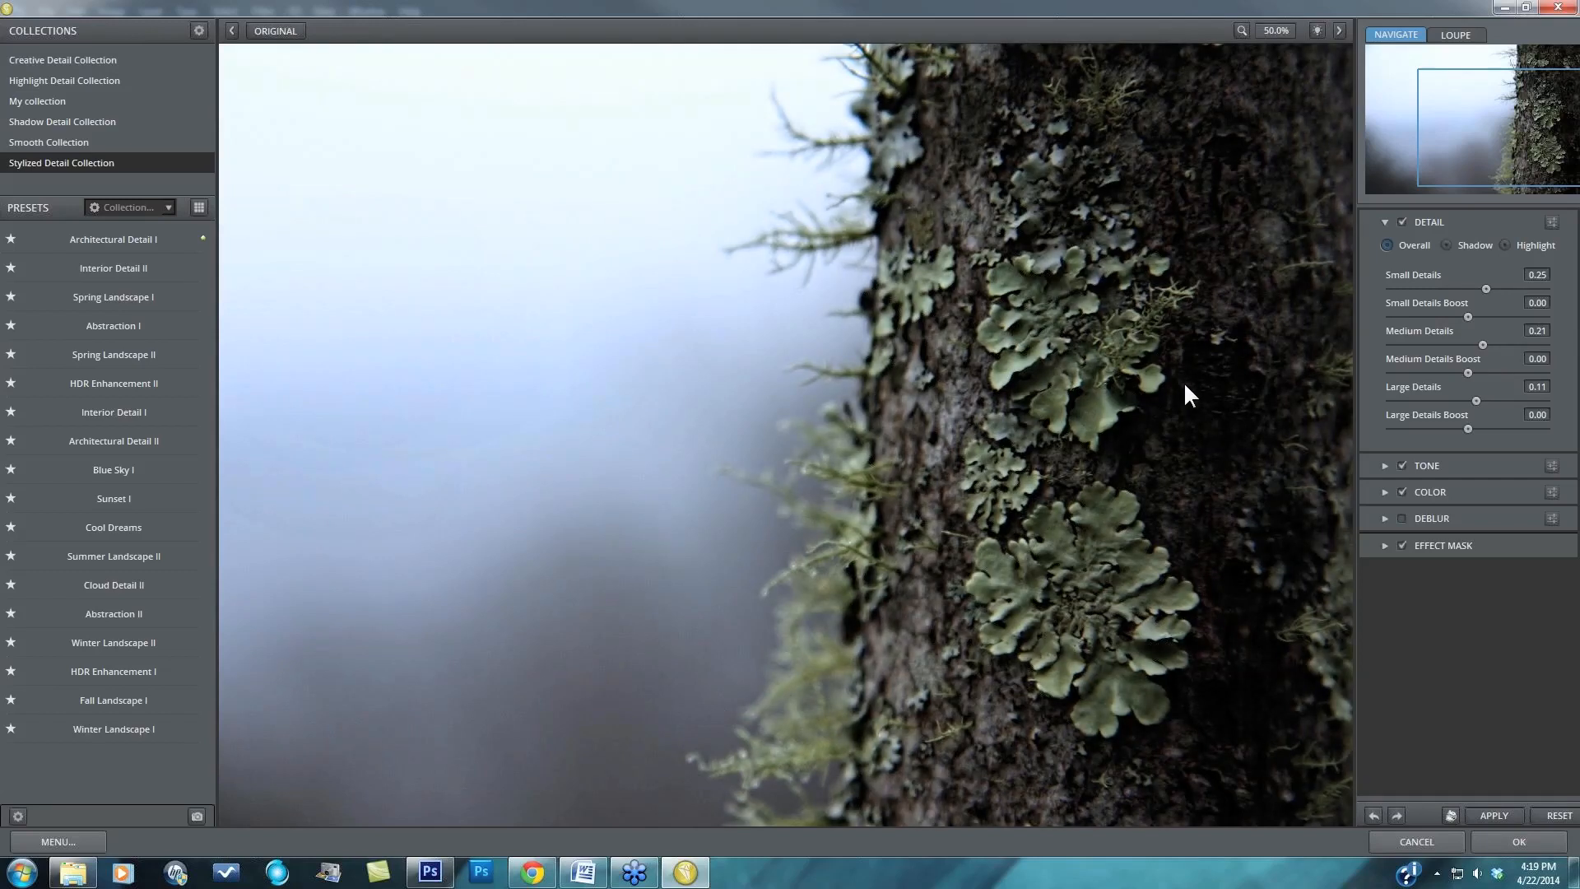
{"action": "left_click", "coordinate": [1187, 385]}
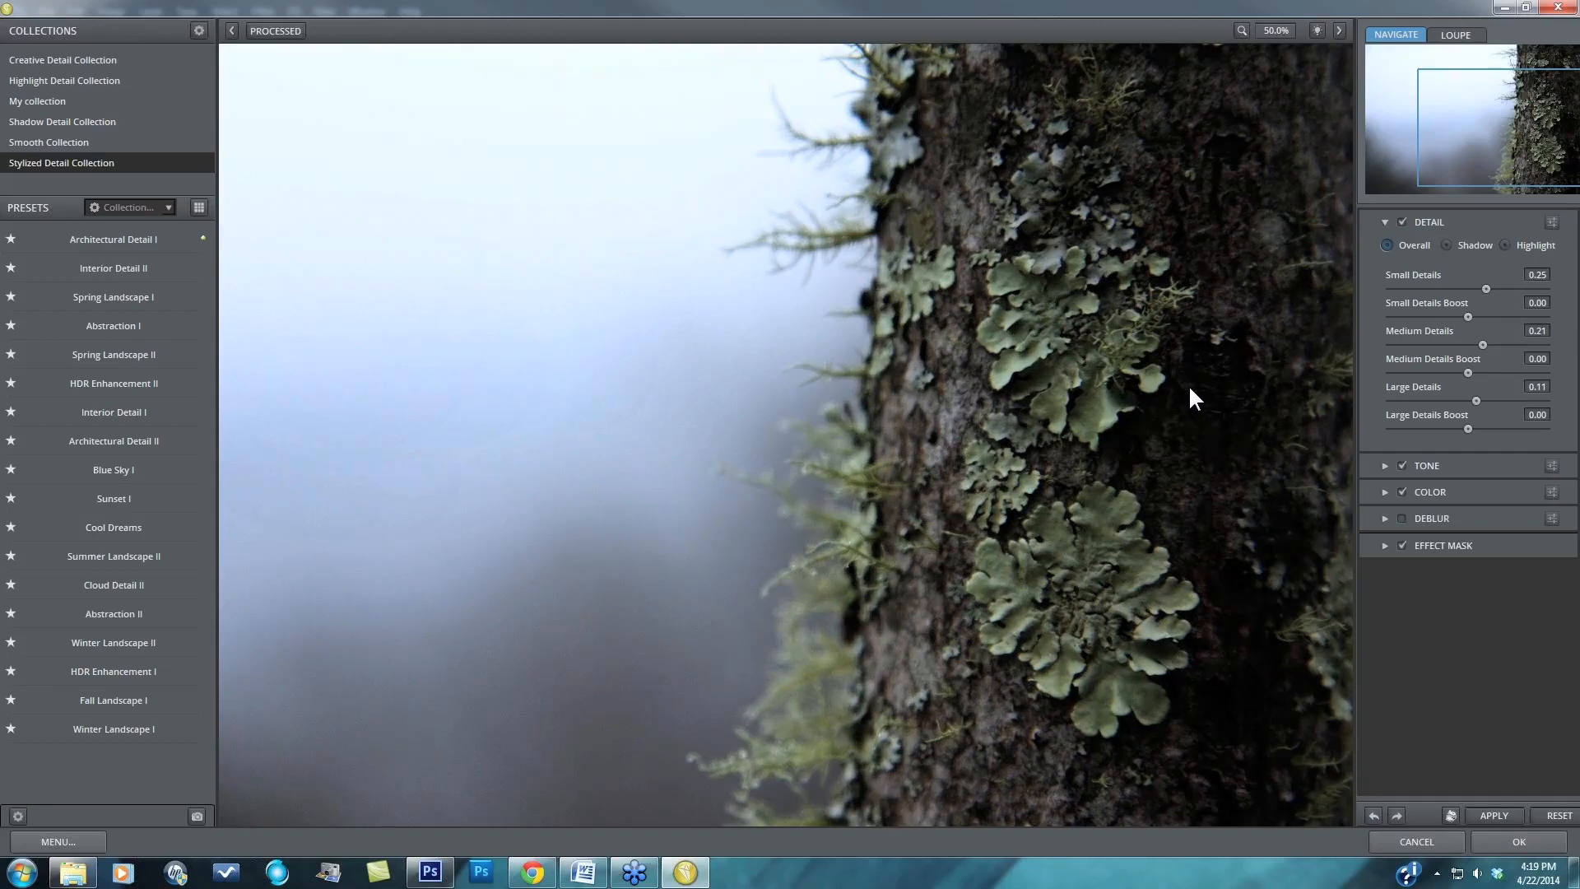
{"action": "left_click", "coordinate": [1194, 392]}
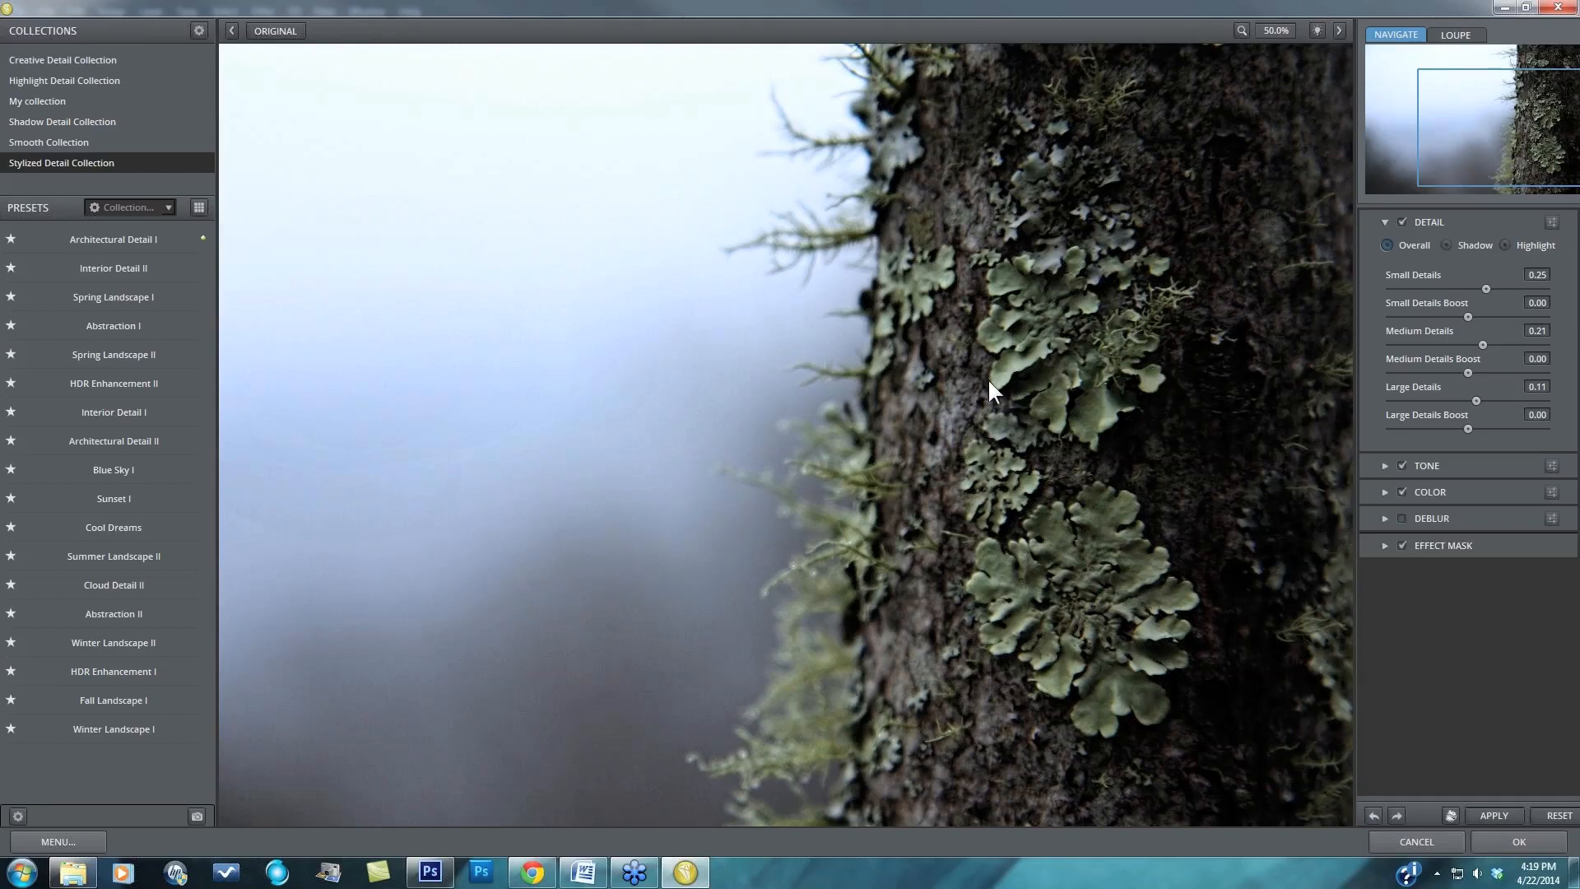
- Set the overall Small Details to 0.49 and compare the processed lichen-covered trunk with the original
{"action": "left_click_drag", "start_coordinate": [1432, 161], "coordinate": [1380, 55]}
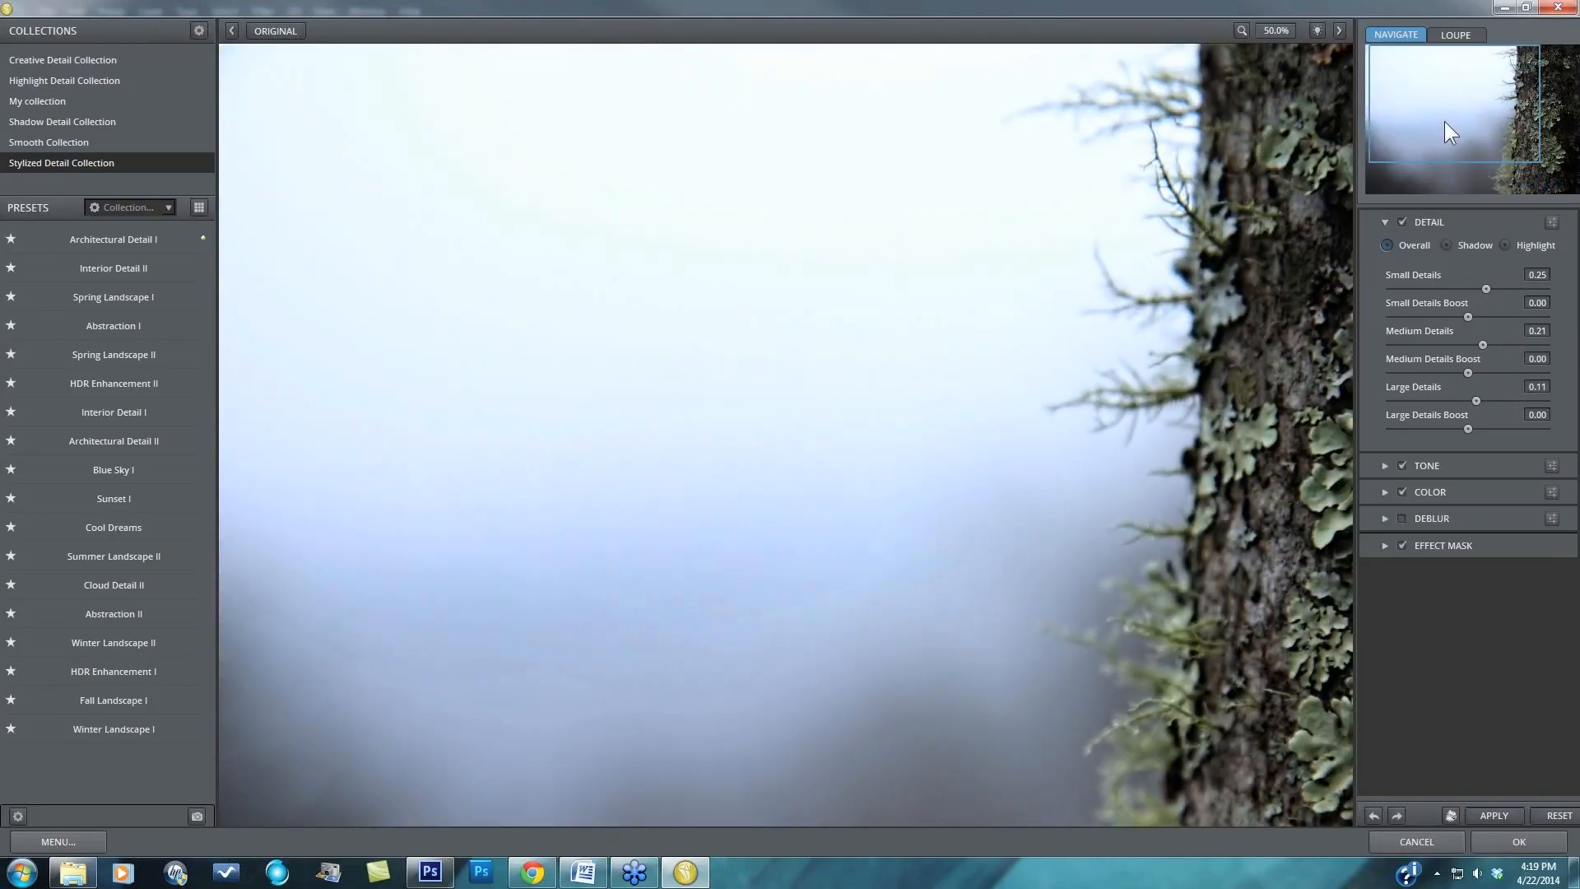
{"action": "left_click_drag", "start_coordinate": [1451, 131], "coordinate": [1430, 161]}
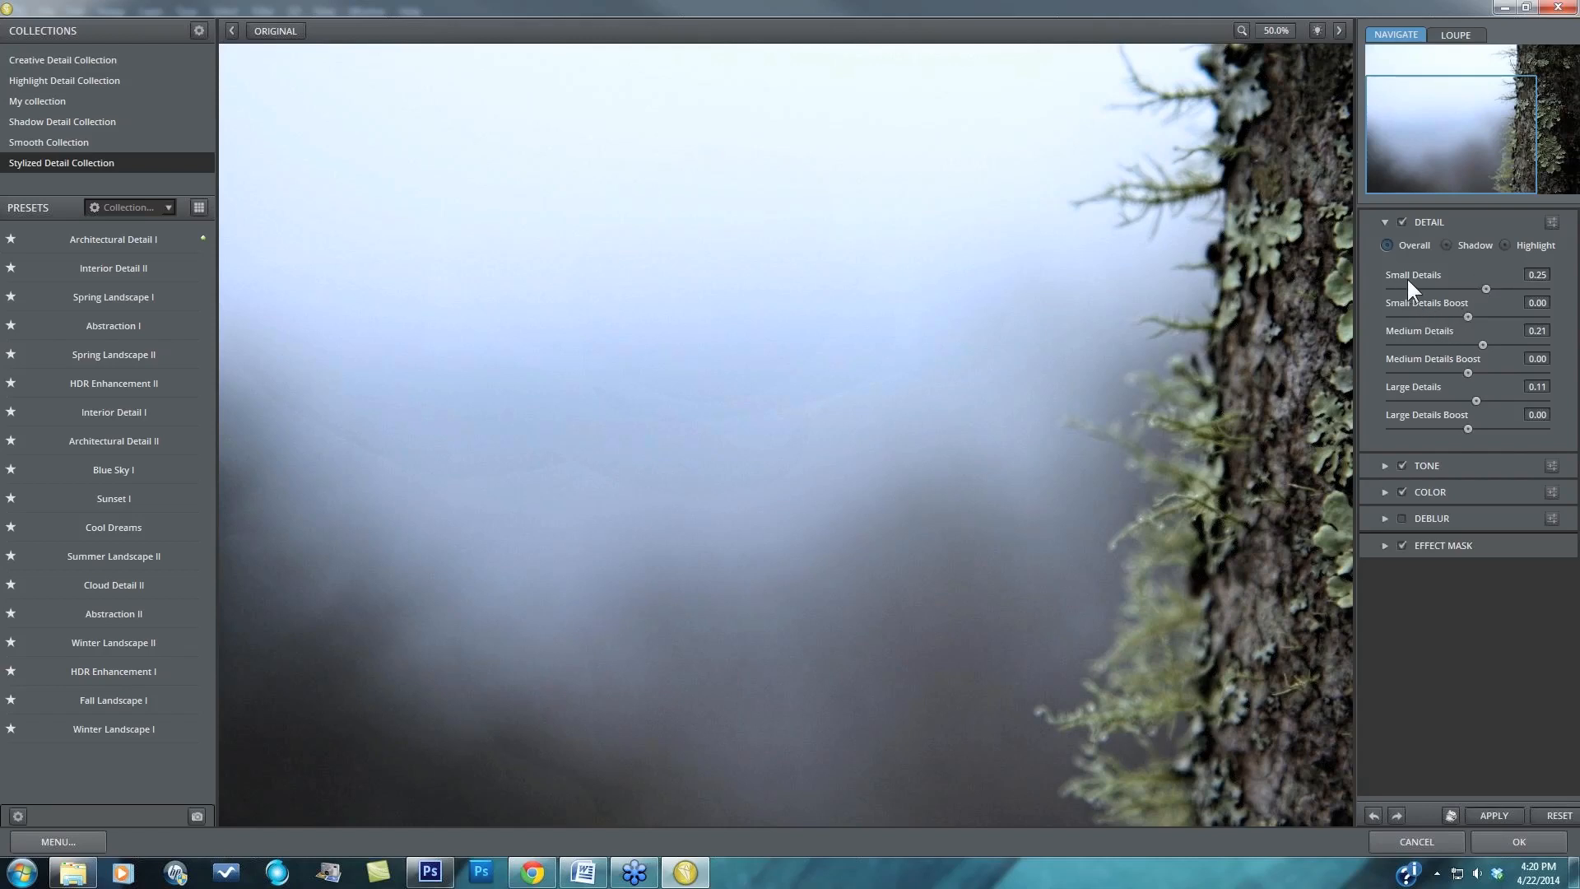
{"action": "left_click_drag", "start_coordinate": [1484, 288], "coordinate": [1503, 288]}
{"action": "left_click_drag", "start_coordinate": [1486, 176], "coordinate": [1533, 176]}
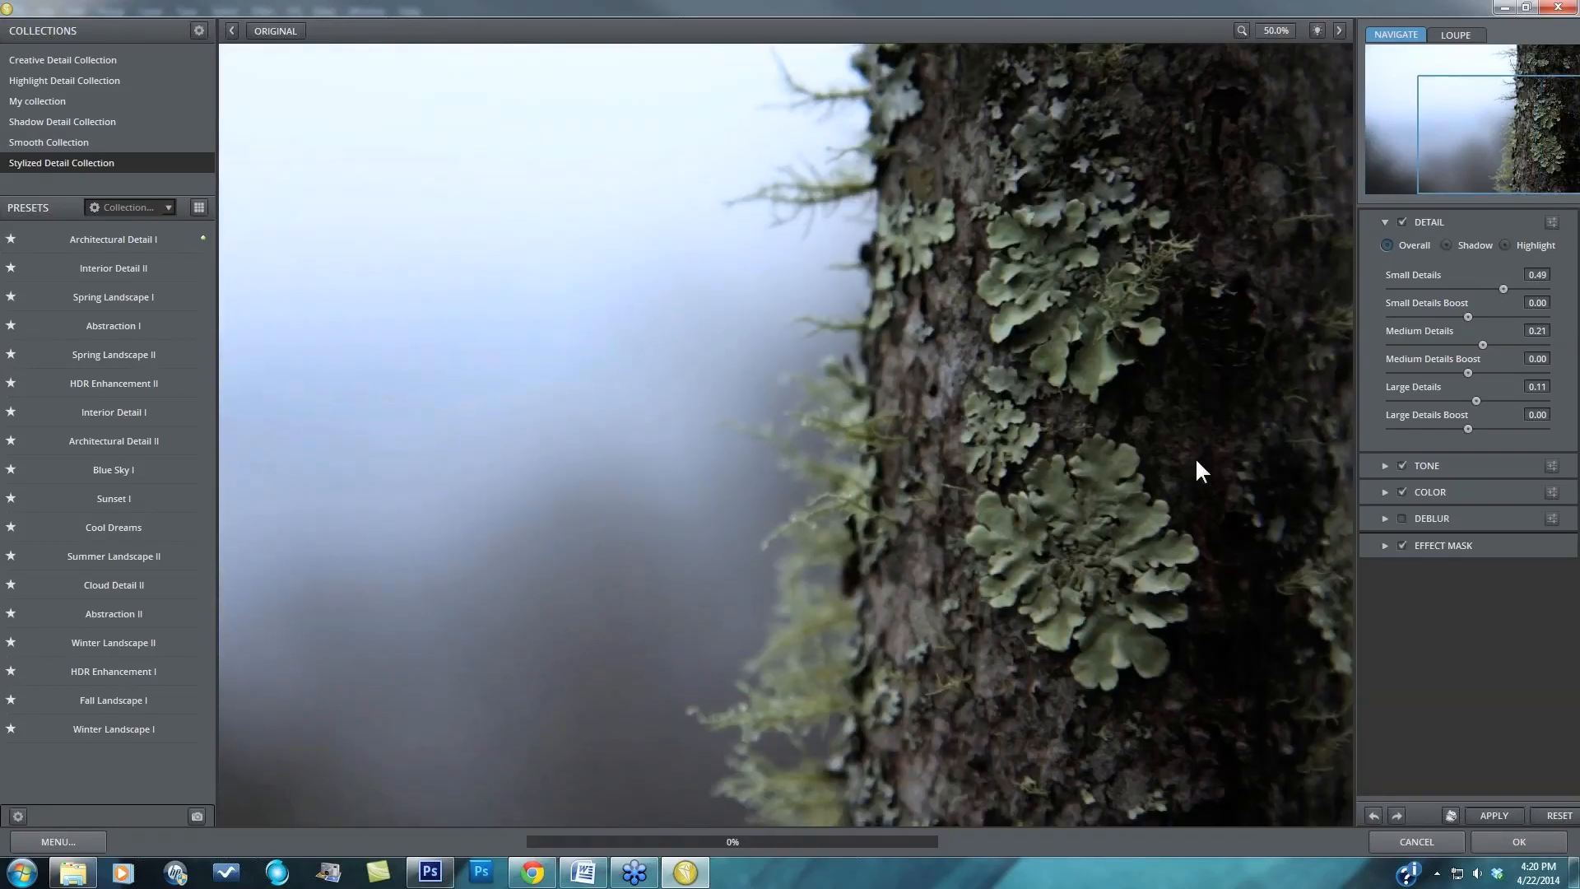
{"action": "left_click", "coordinate": [1146, 527]}
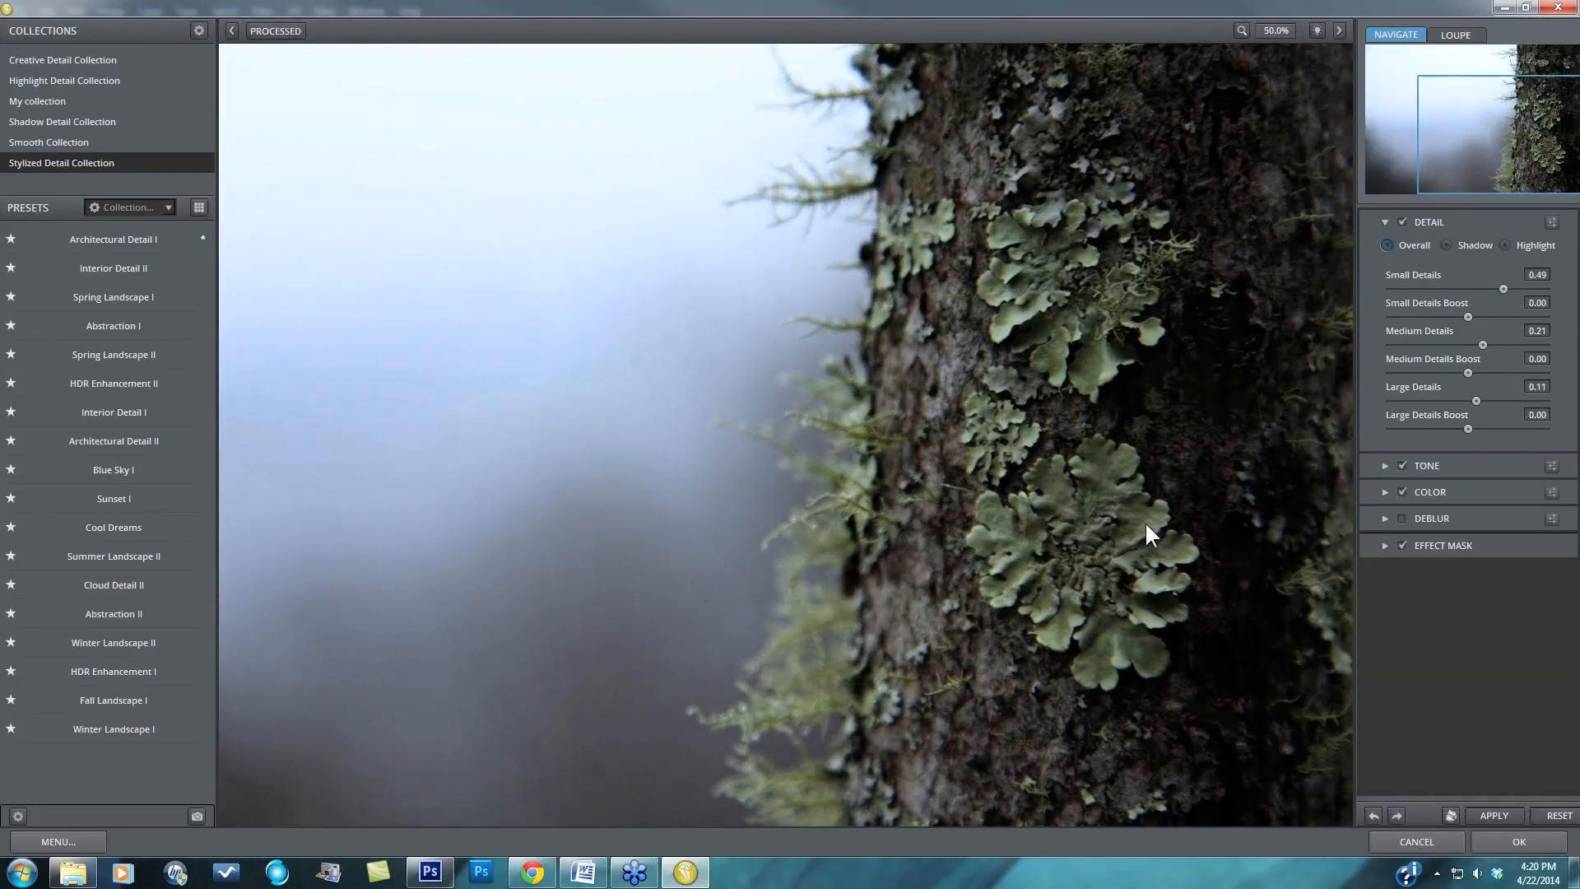
{"action": "left_click", "coordinate": [1147, 527]}
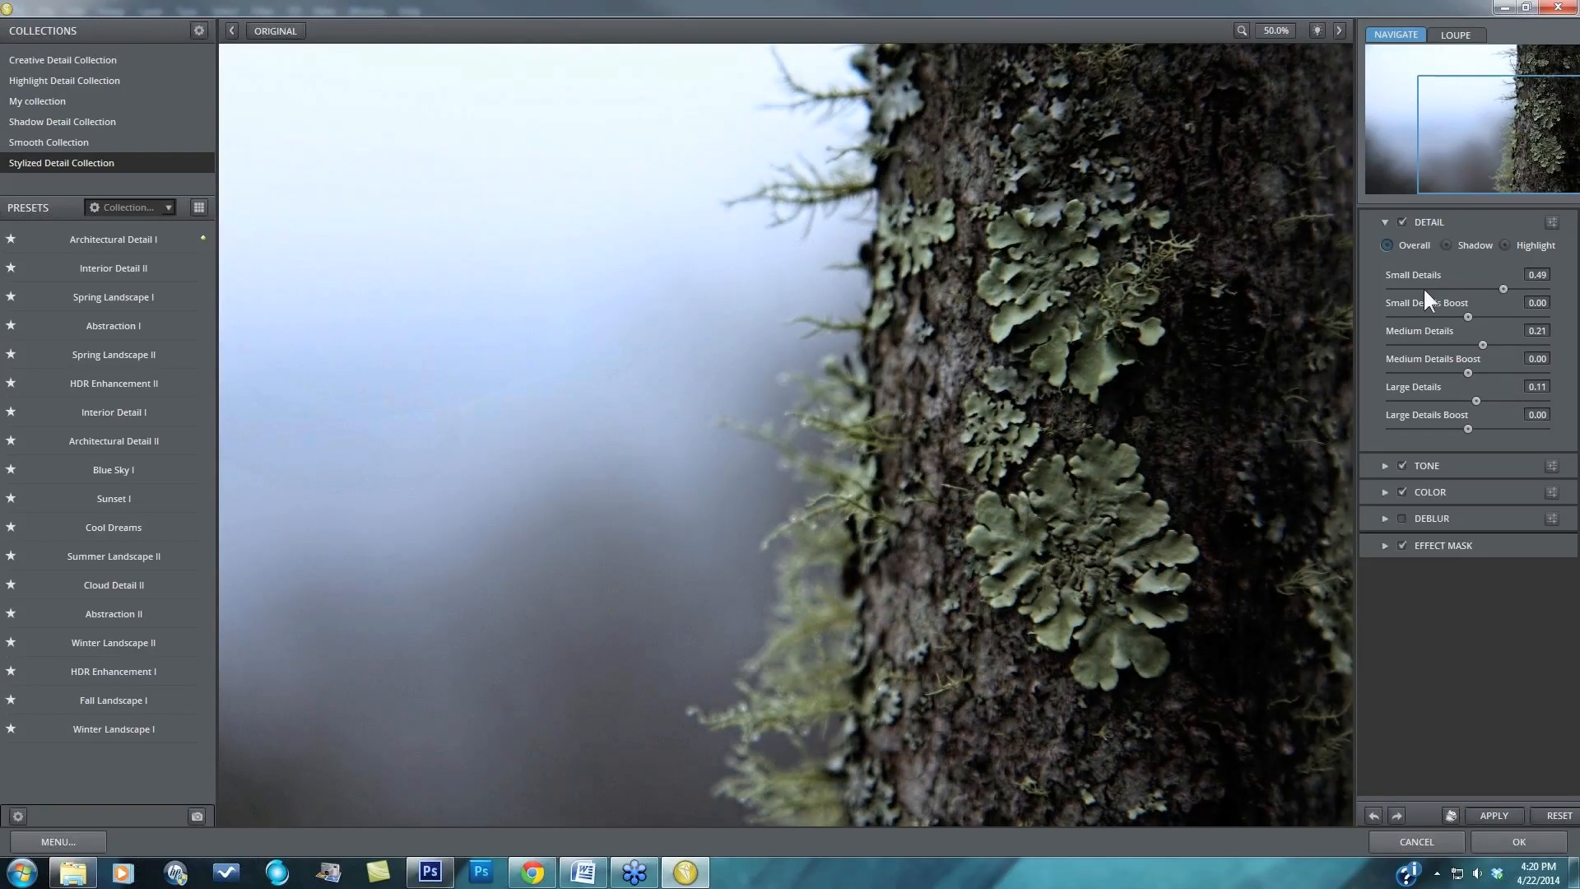
- Set the overall Small Details to 0.97 and Small Details Boost to -0.51, checking both the background and the trunk
{"action": "left_click_drag", "start_coordinate": [1502, 289], "coordinate": [1544, 285]}
{"action": "left_click_drag", "start_coordinate": [1504, 173], "coordinate": [1433, 175]}
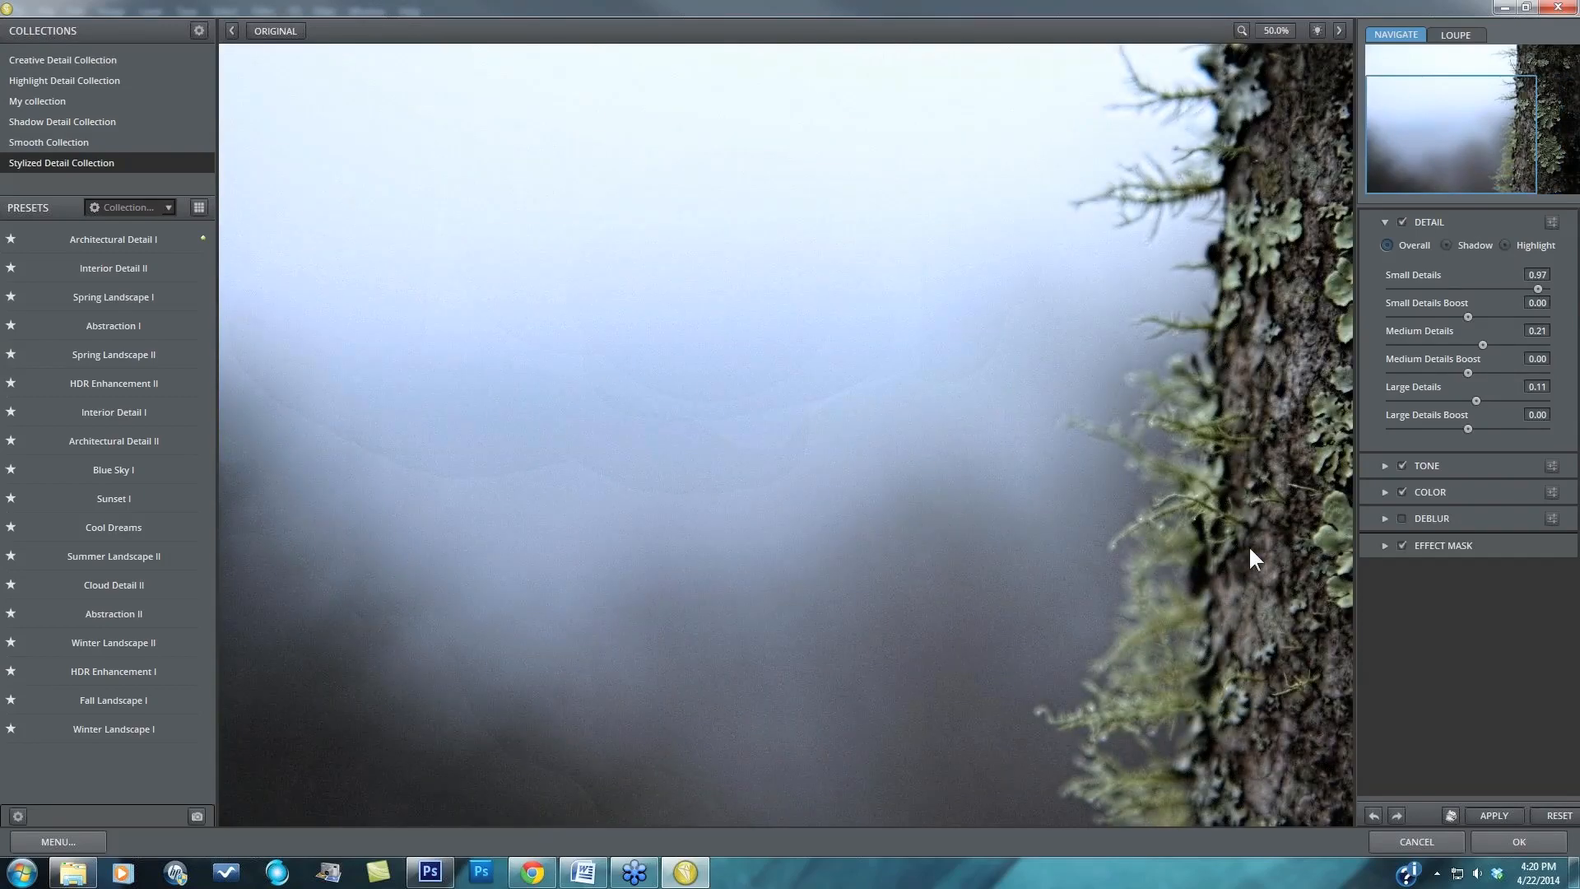
{"action": "left_click_drag", "start_coordinate": [1468, 317], "coordinate": [1432, 317]}
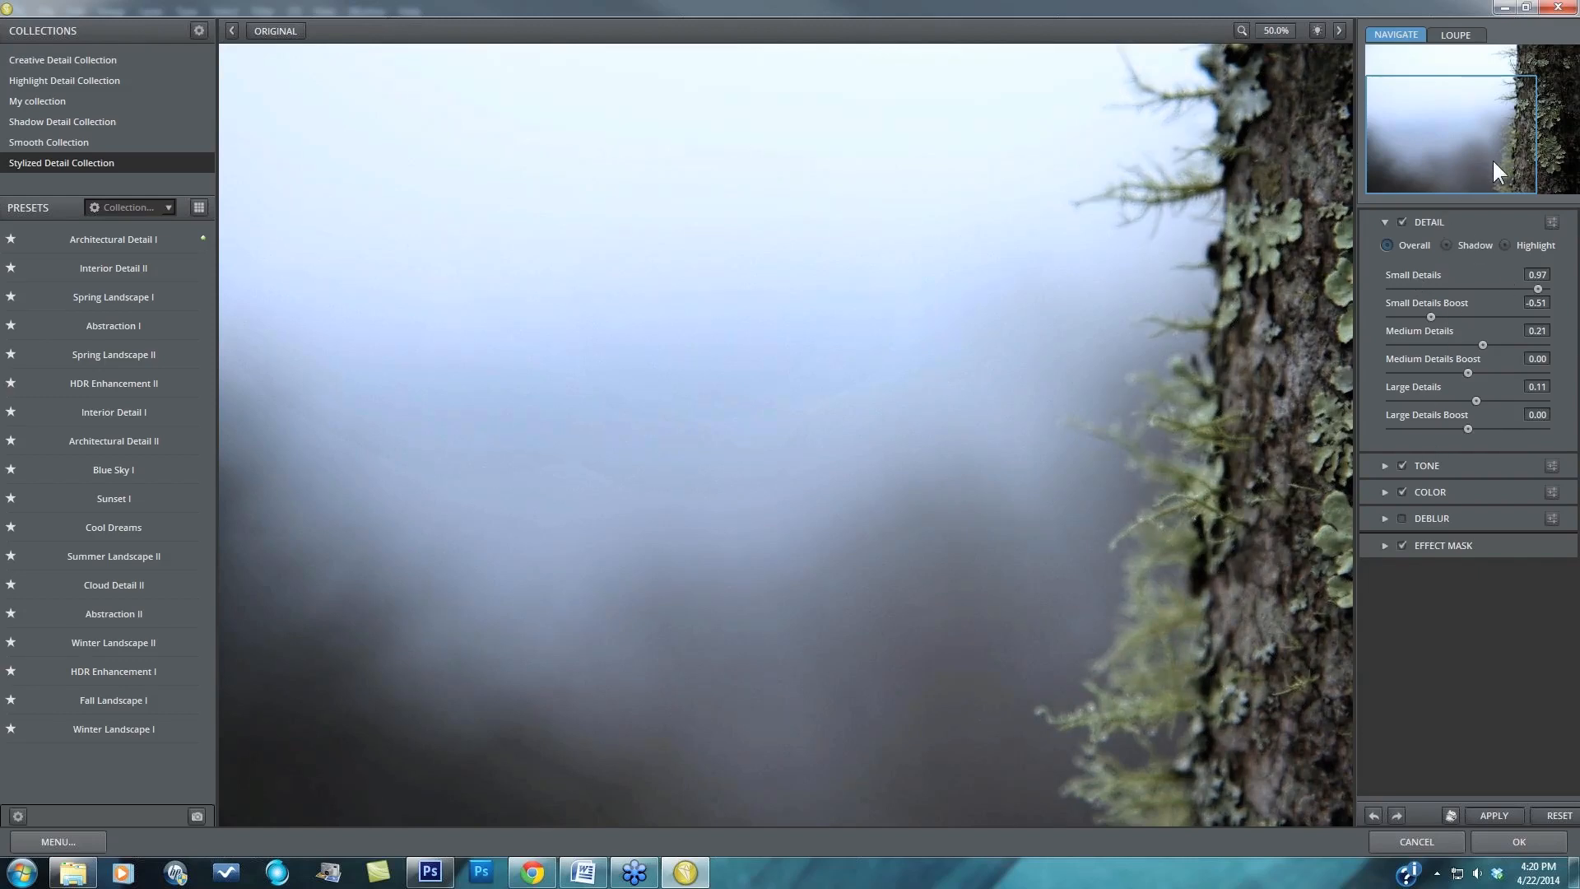
{"action": "left_click_drag", "start_coordinate": [1493, 161], "coordinate": [1566, 171]}
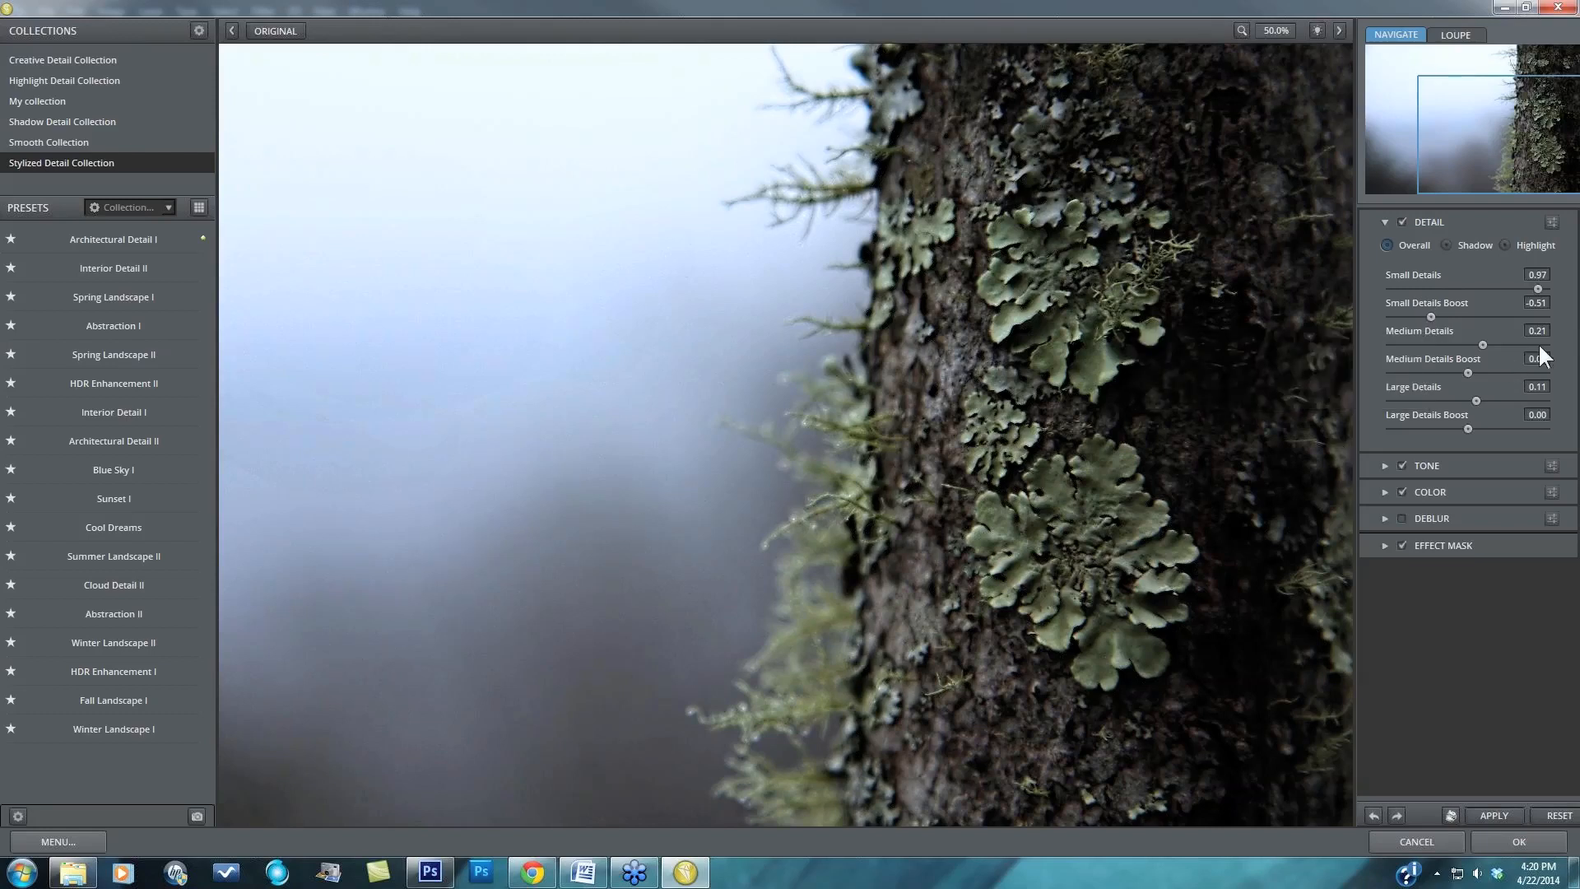
- Restore the Small Details Boost to 0.00 and examine the blurred background at 100% magnification
{"action": "double_click", "coordinate": [1418, 304]}
{"action": "left_click_drag", "start_coordinate": [1547, 104], "coordinate": [1498, 125]}
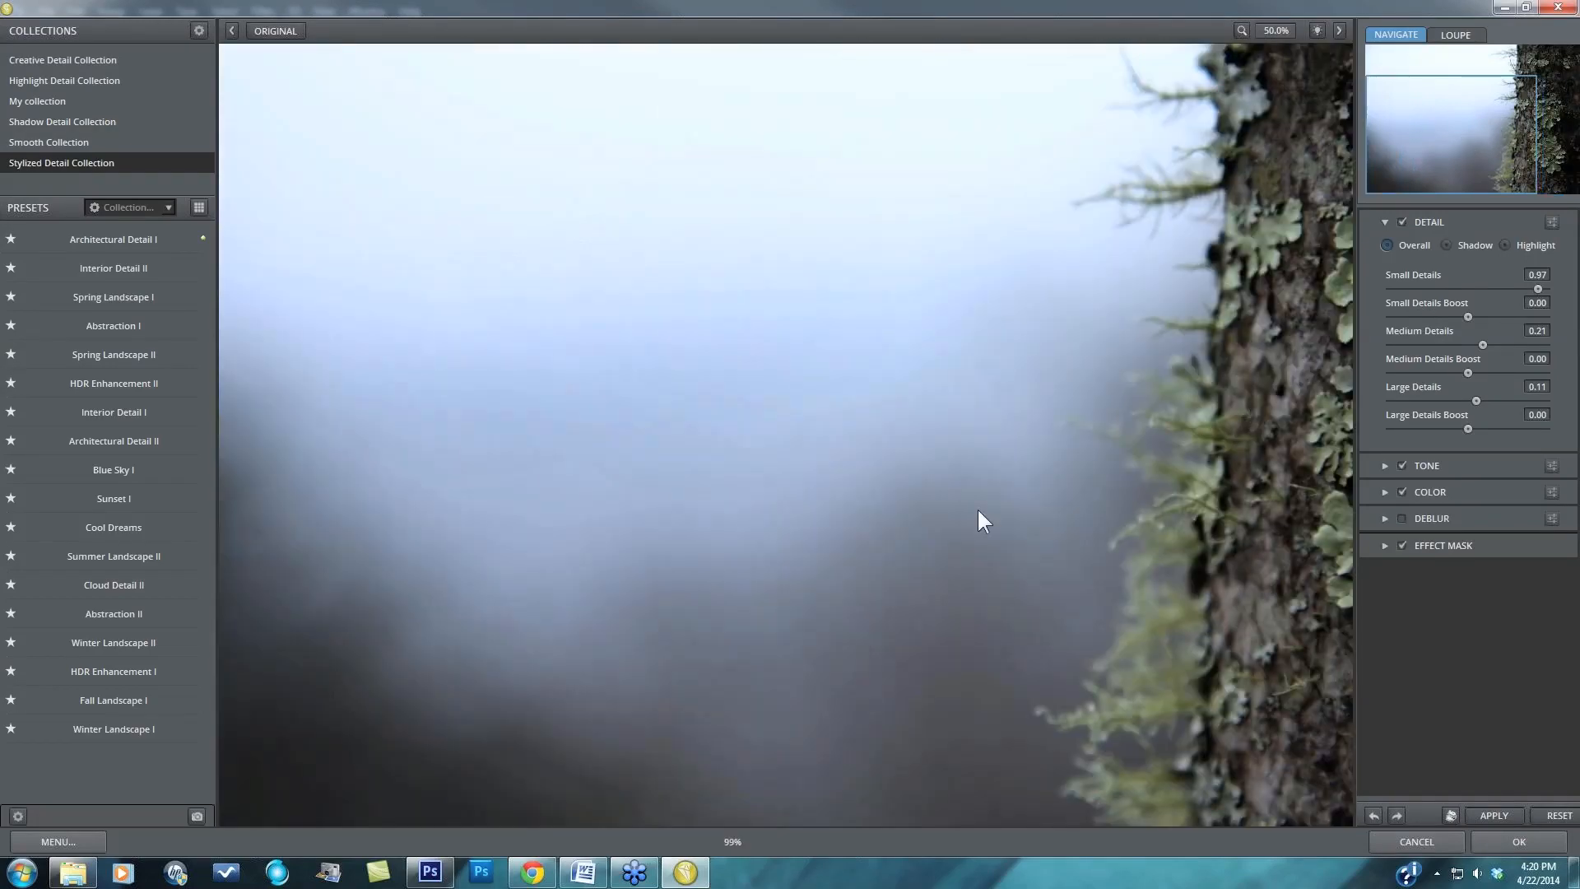
{"action": "left_click", "coordinate": [1275, 30]}
{"action": "left_click", "coordinate": [1277, 92]}
{"action": "left_click_drag", "start_coordinate": [1420, 125], "coordinate": [1451, 150]}
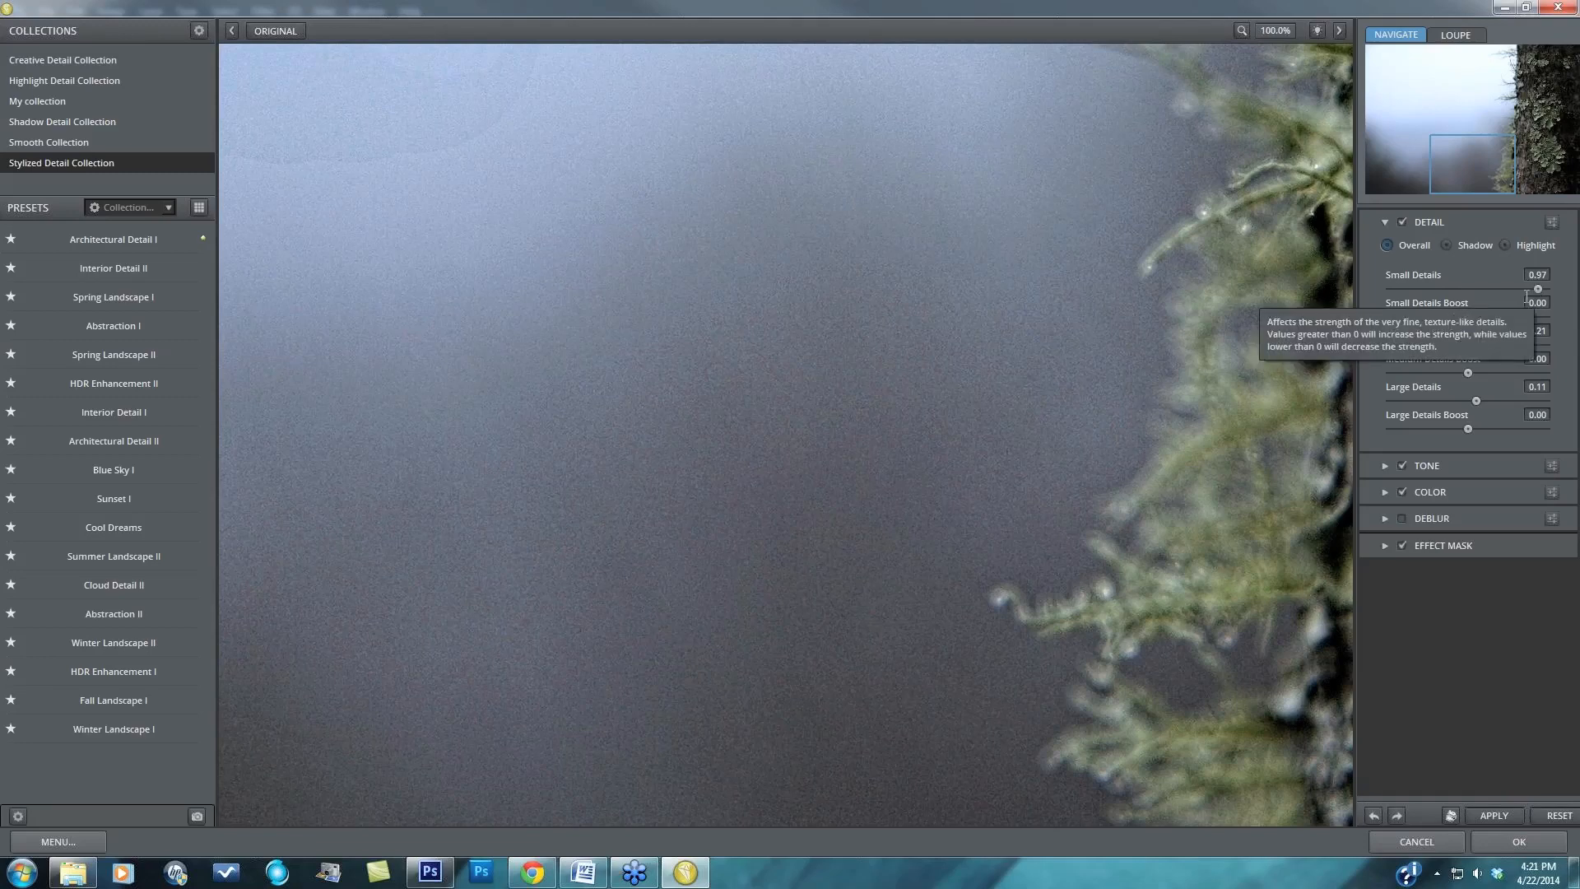
- Set the Small Details Boost to -0.54 and Small Details to 1.00, checking the effect on the lichen
{"action": "left_click_drag", "start_coordinate": [1468, 317], "coordinate": [1433, 318]}
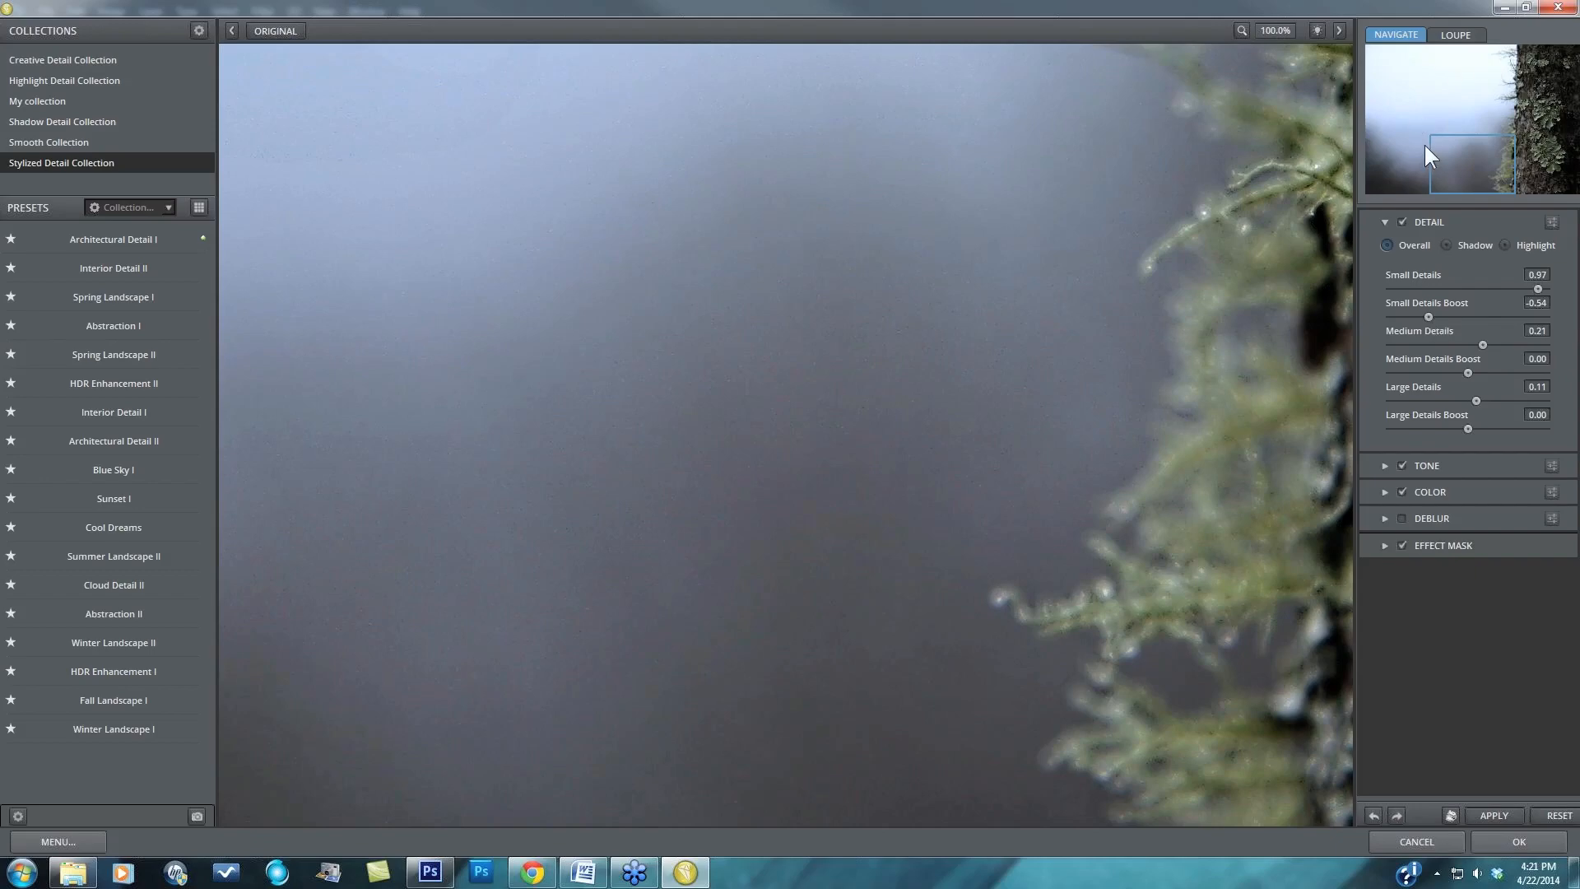
{"action": "left_click_drag", "start_coordinate": [1424, 145], "coordinate": [1557, 151]}
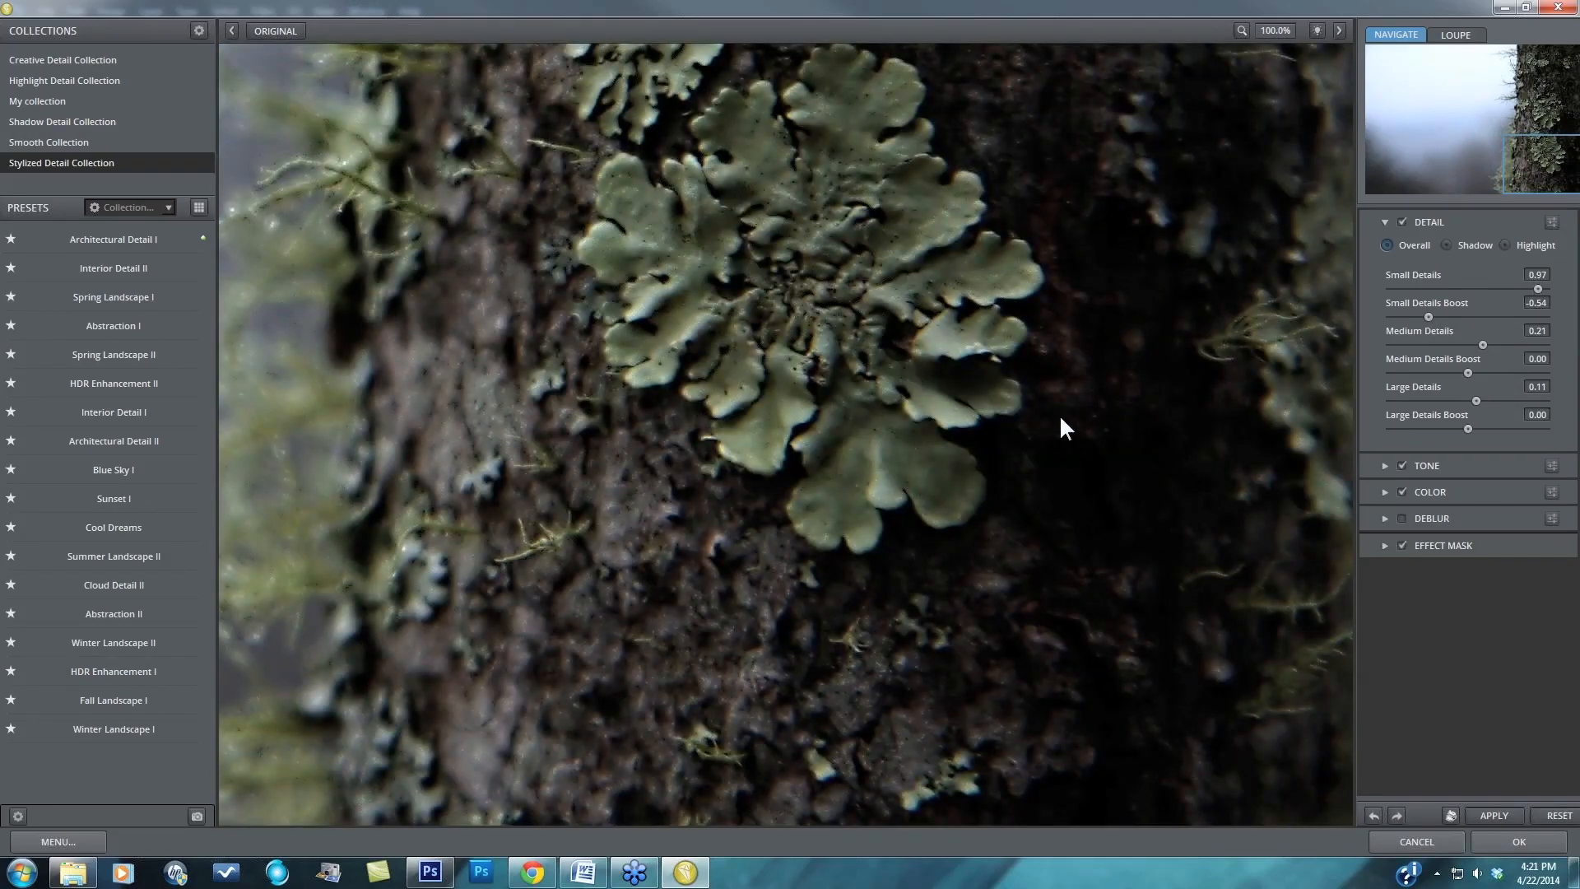
{"action": "double_click", "coordinate": [1419, 276]}
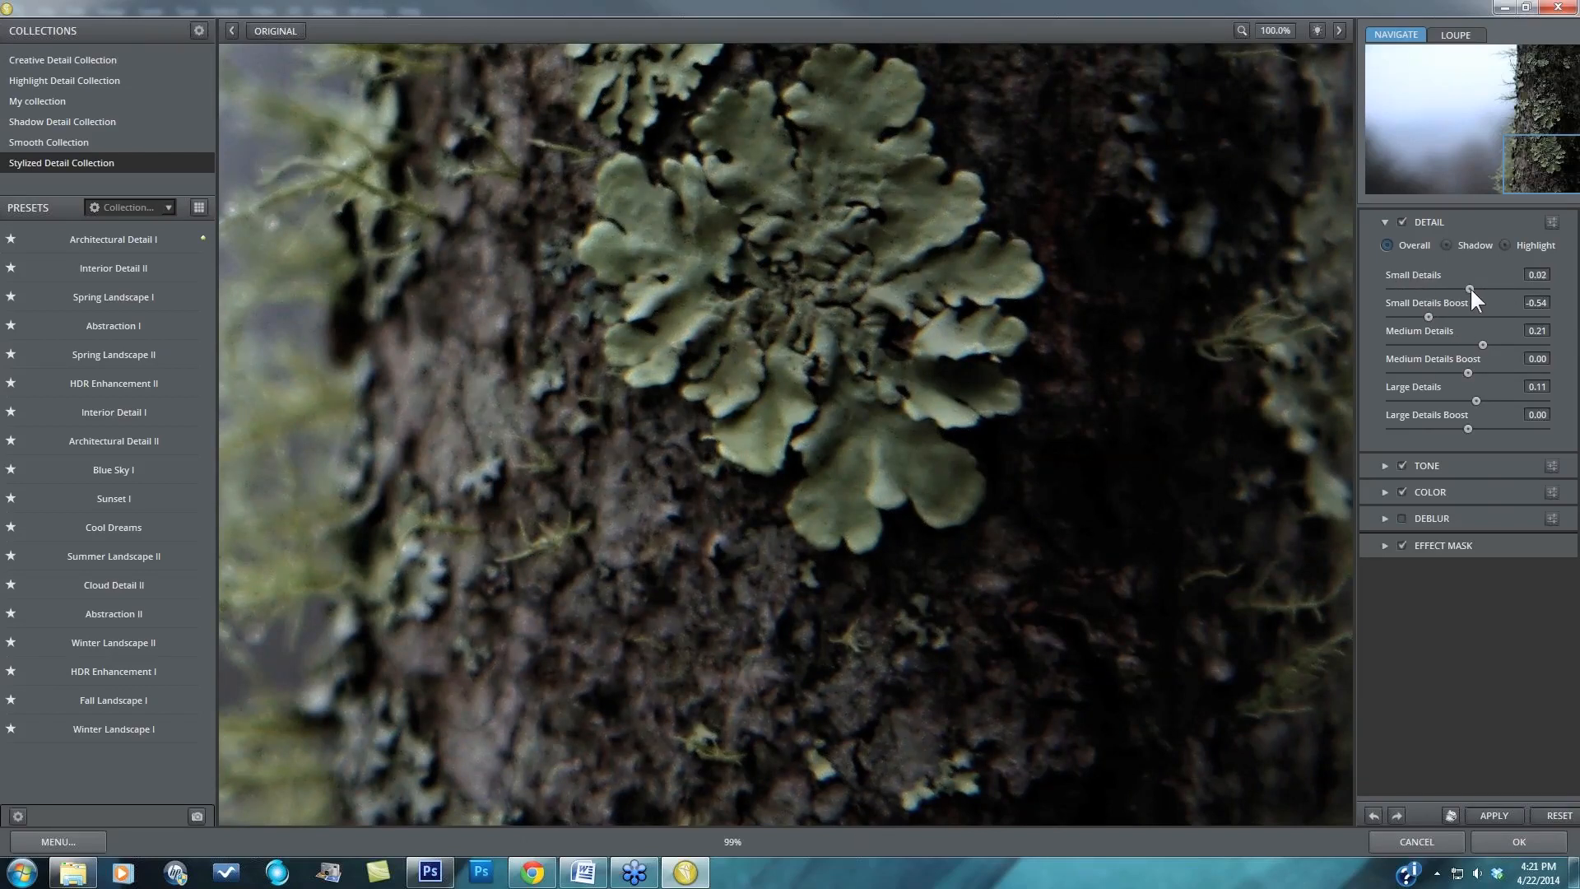
{"action": "left_click_drag", "start_coordinate": [1470, 286], "coordinate": [1542, 286]}
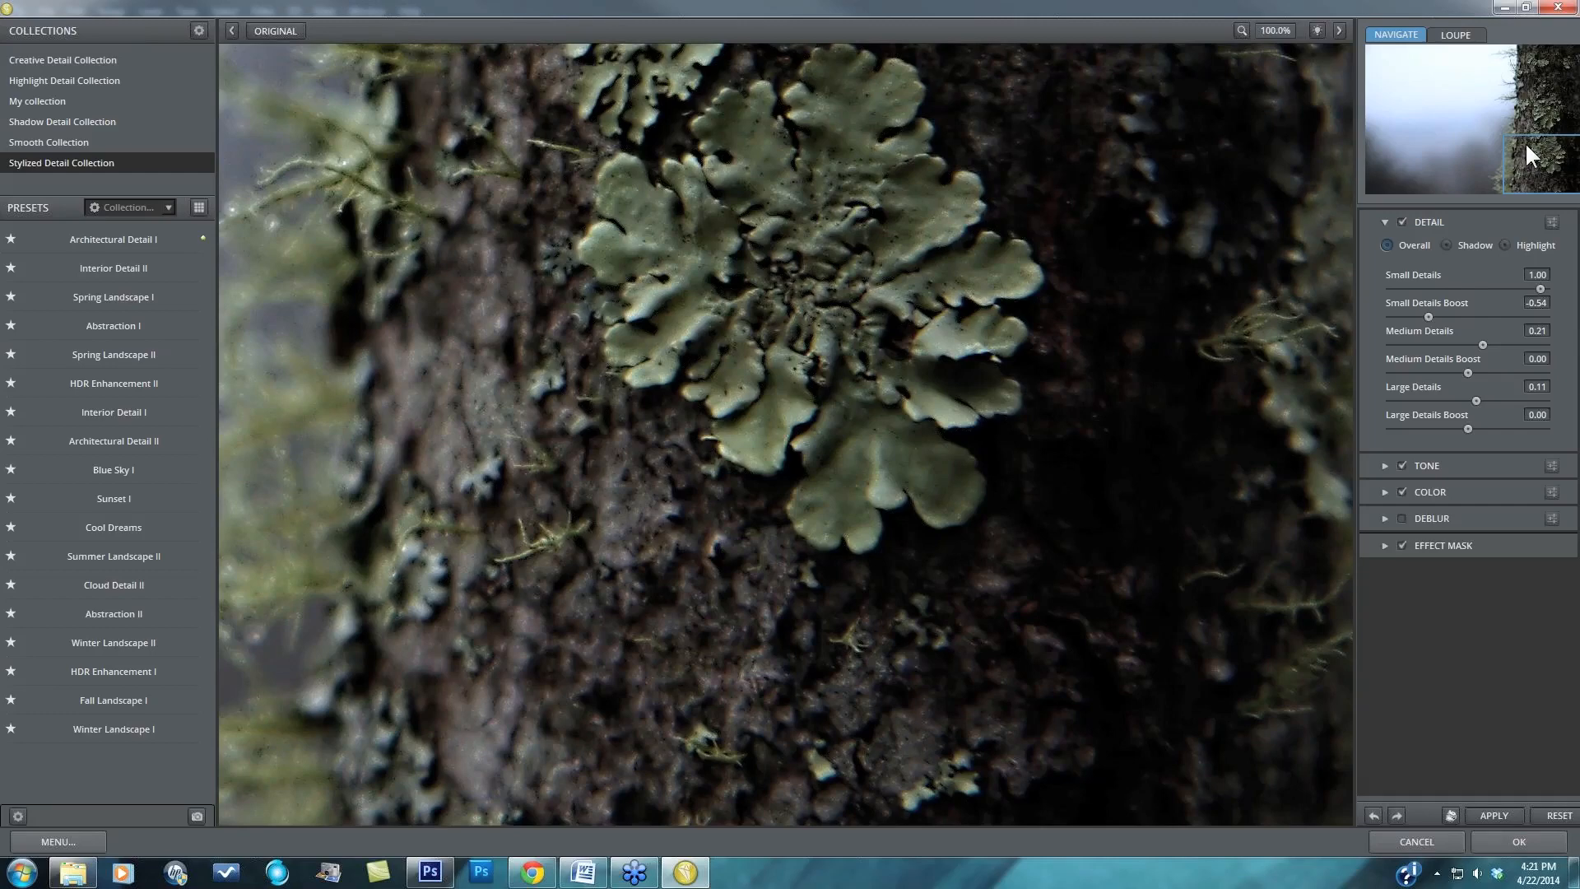
- Set the overall Medium Details to 0.63, Small Details to 0.47 and Large Details to 0.24
{"action": "scroll", "coordinate": [786, 434], "scroll_direction": "down", "scroll_amount": 1}
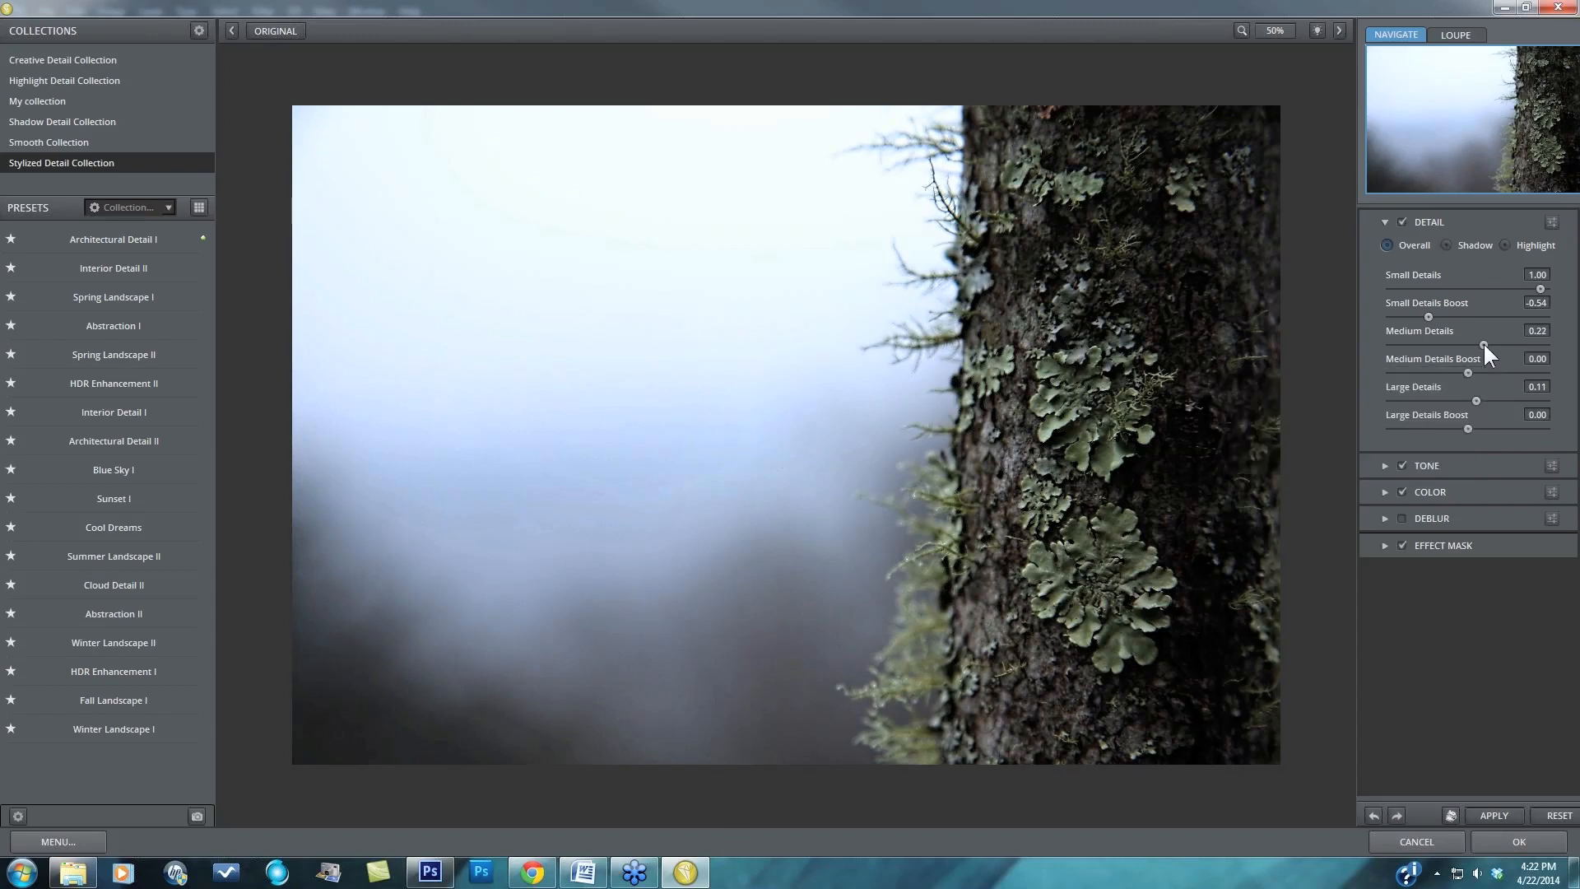
{"action": "left_click_drag", "start_coordinate": [1482, 344], "coordinate": [1514, 344]}
{"action": "left_click_drag", "start_coordinate": [1540, 288], "coordinate": [1506, 288]}
{"action": "mouse_move", "coordinate": [1477, 396]}
{"action": "left_mouse_down"}
{"action": "mouse_move", "coordinate": [1503, 396]}
{"action": "mouse_move", "coordinate": [1485, 401]}
{"action": "left_mouse_up"}
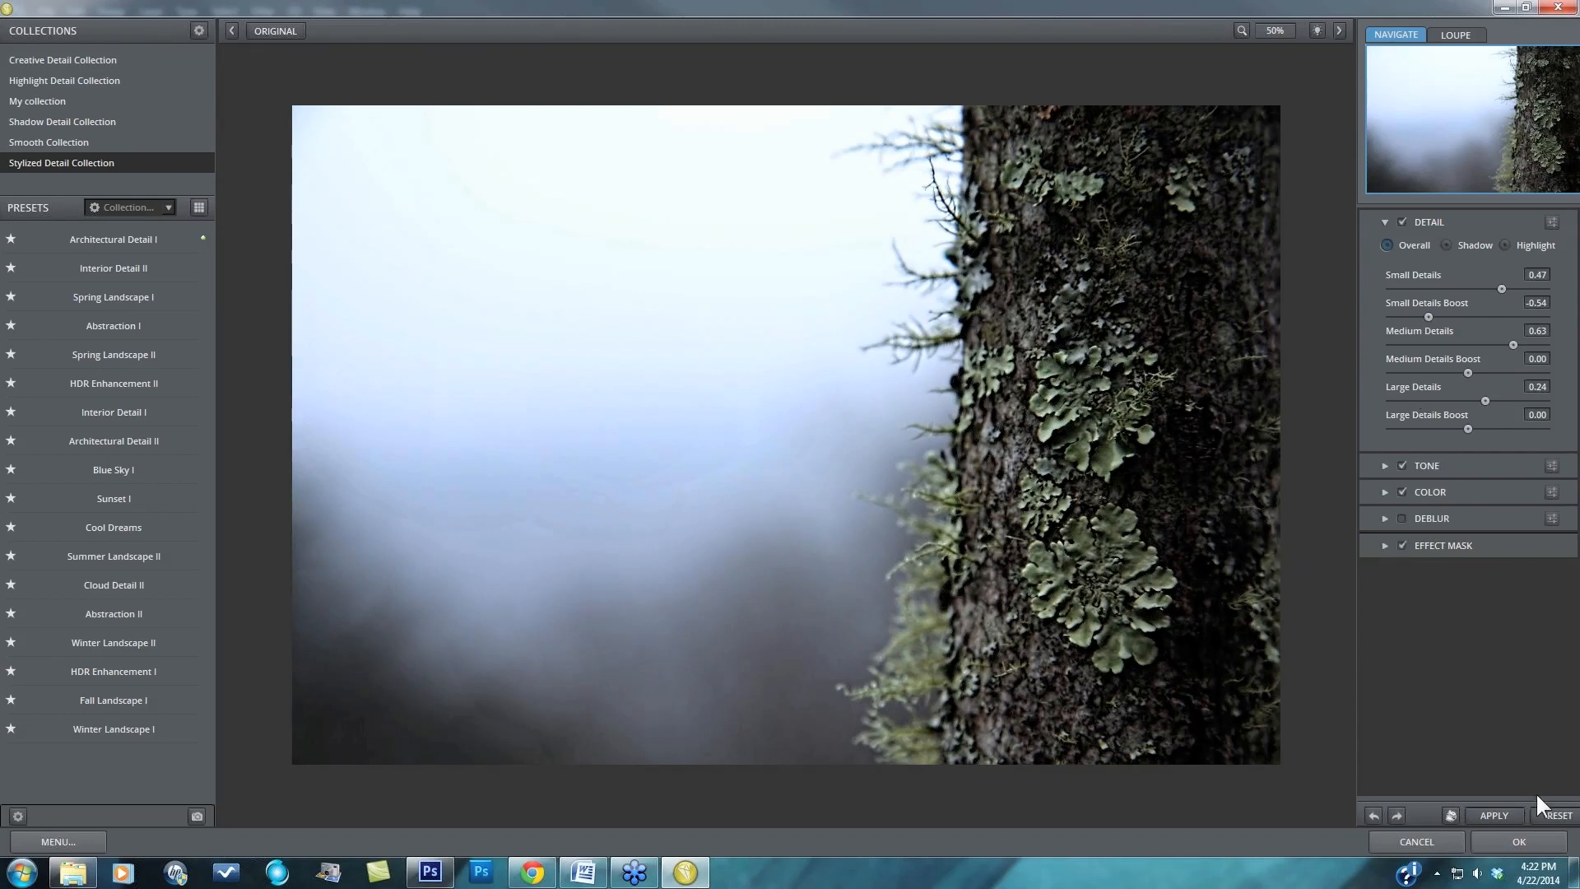
- Reset all filter adjustments and show the large lichen on the trunk at 100% magnification
{"action": "left_click", "coordinate": [1560, 815]}
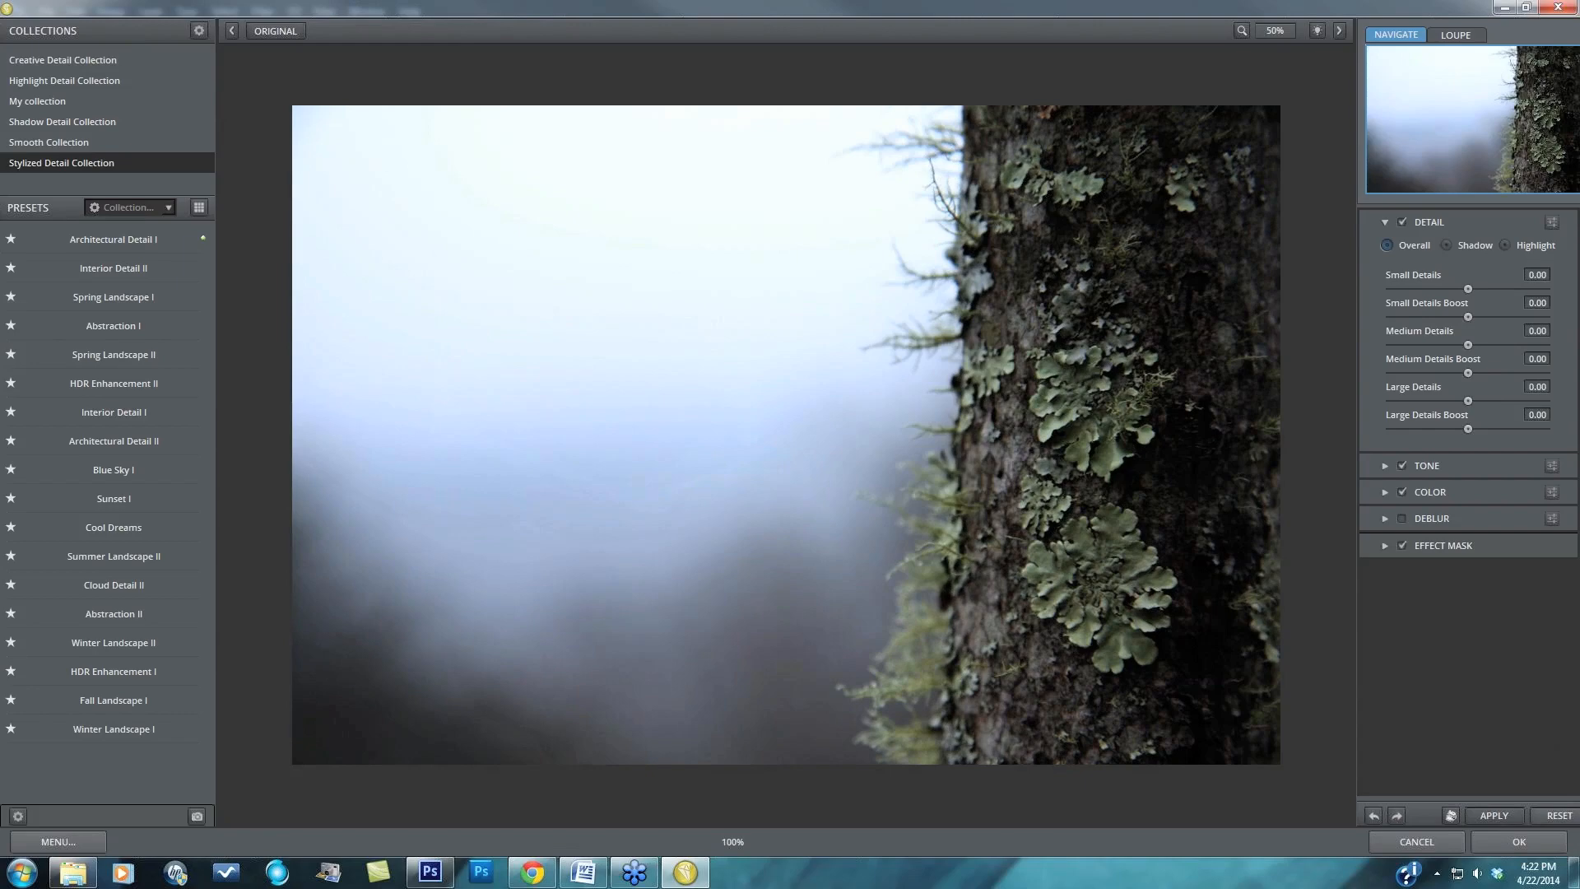
{"action": "left_click", "coordinate": [1275, 30]}
{"action": "left_click", "coordinate": [1285, 99]}
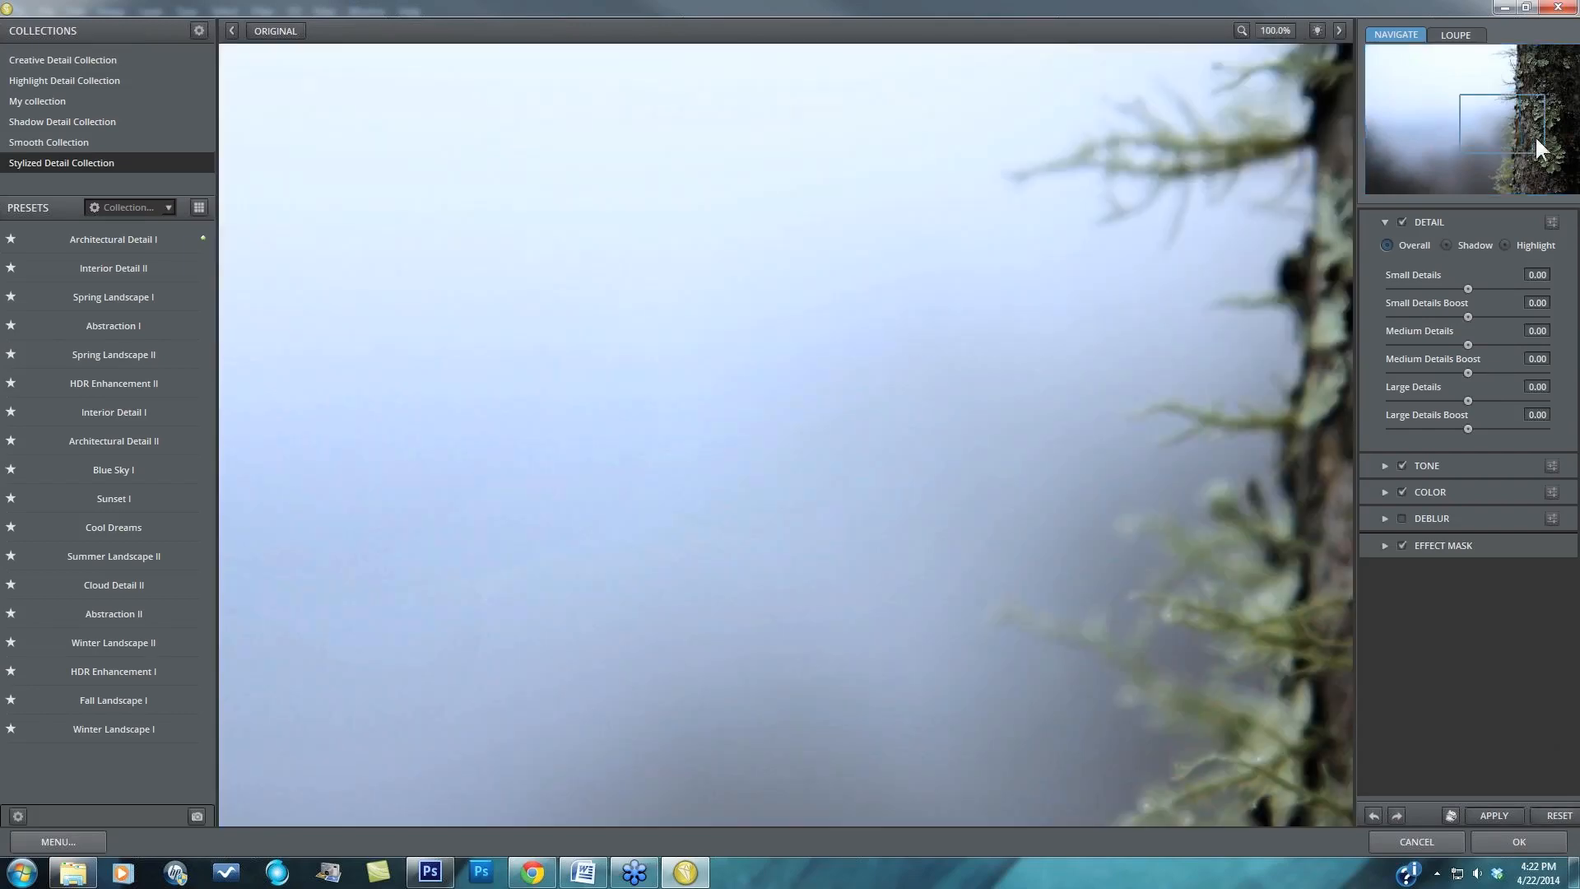
{"action": "left_click_drag", "start_coordinate": [1534, 135], "coordinate": [1555, 168]}
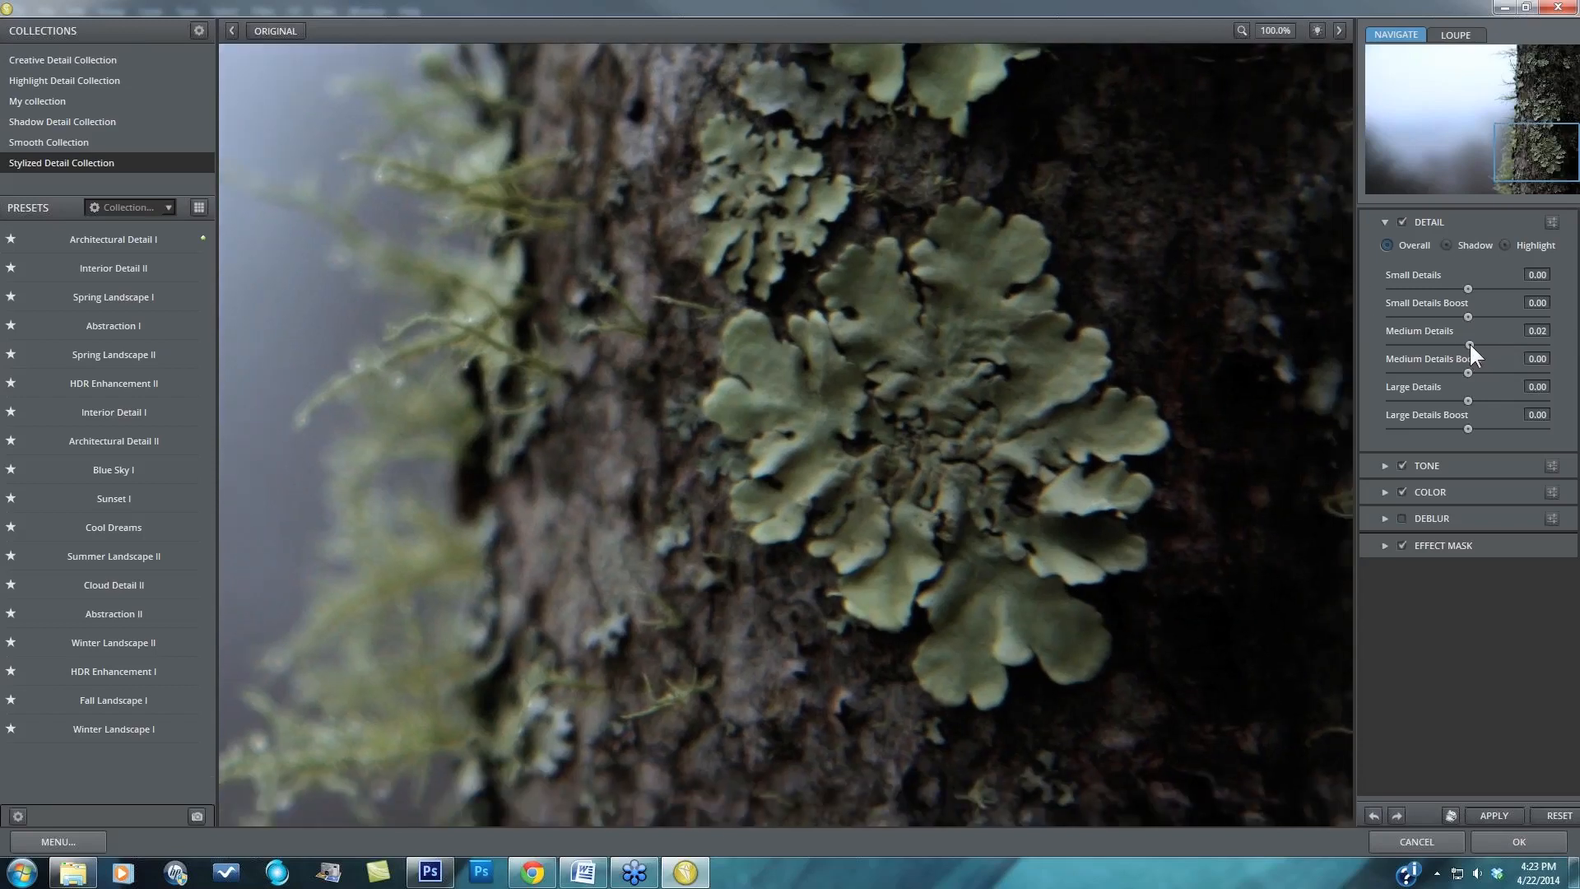
- Set the overall Medium Details to 0.25, Large Details to 0.20 and Small Details to 0.60, and compare with the original
{"action": "left_click_drag", "start_coordinate": [1468, 343], "coordinate": [1485, 341]}
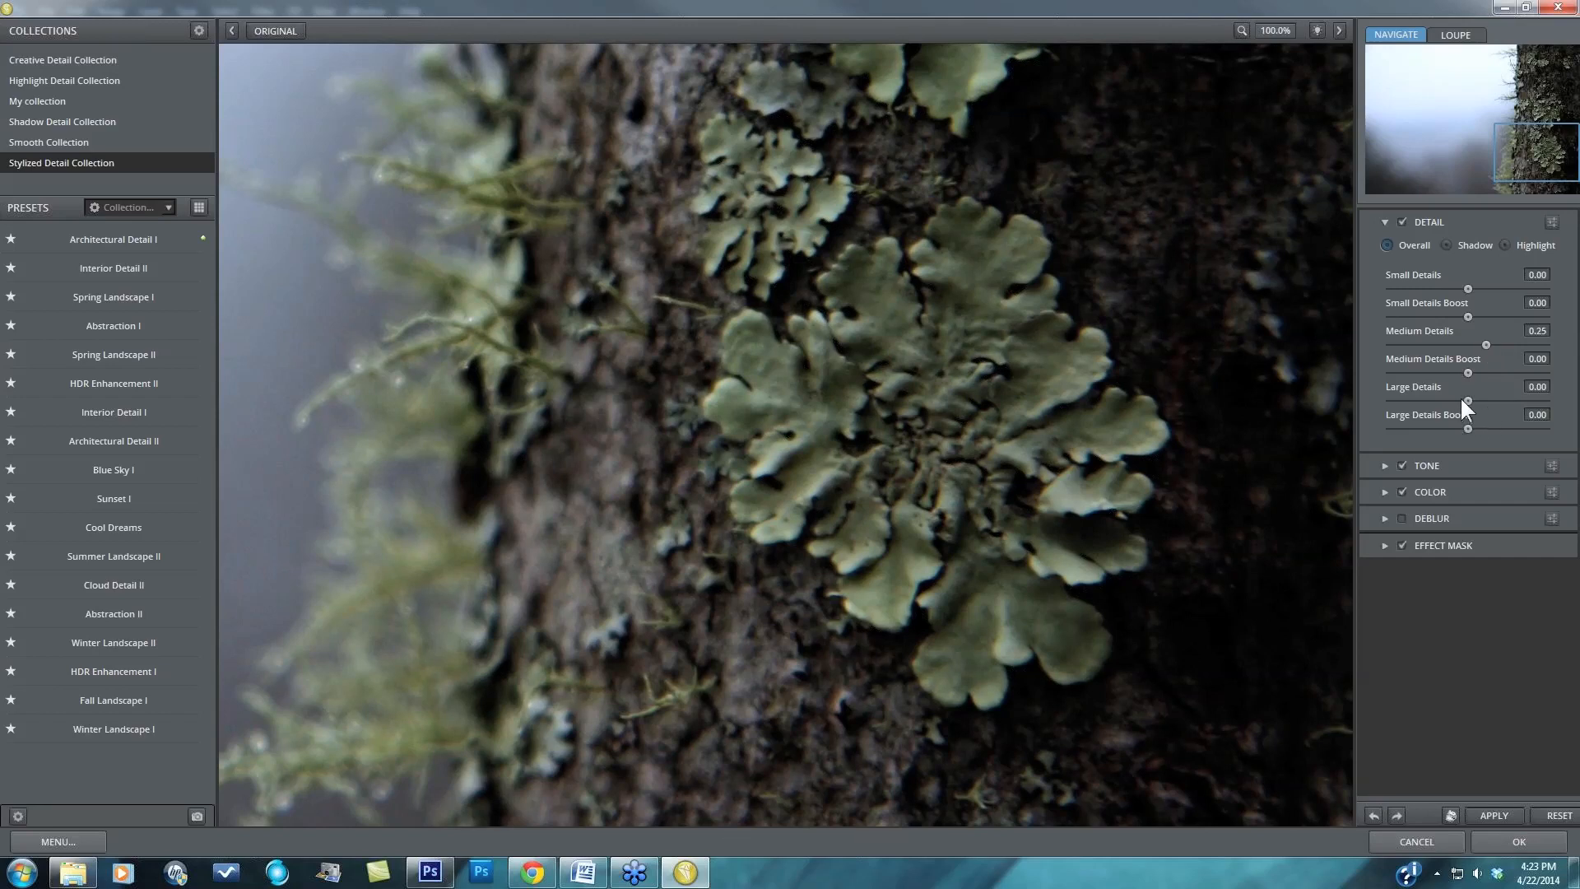
{"action": "left_click_drag", "start_coordinate": [1477, 400], "coordinate": [1483, 400]}
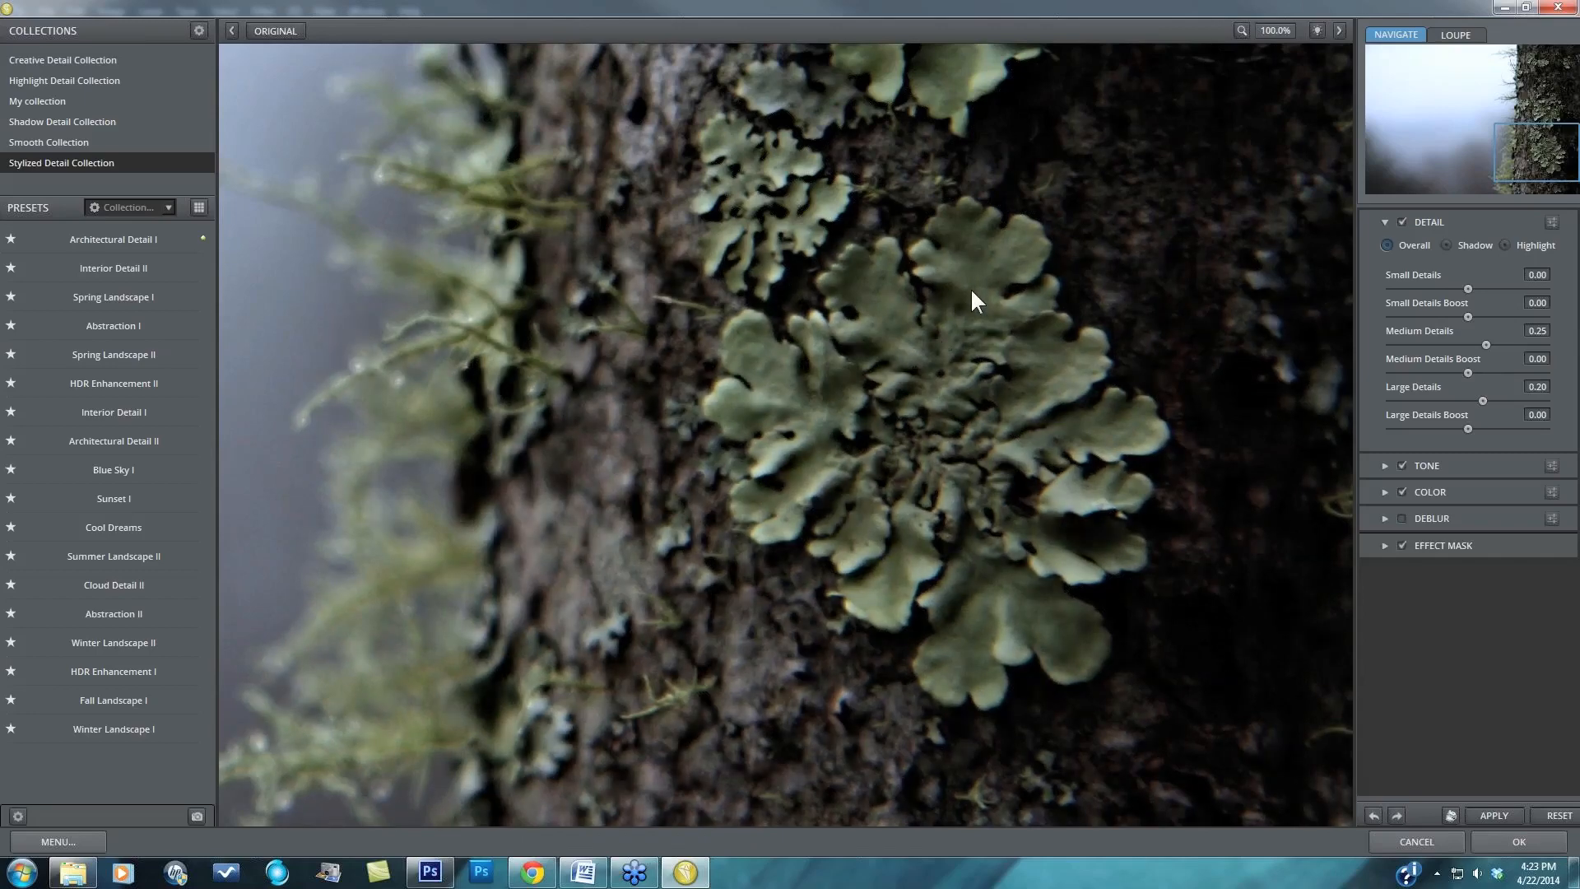
{"action": "left_click_drag", "start_coordinate": [1465, 286], "coordinate": [1468, 287]}
{"action": "left_click_drag", "start_coordinate": [1512, 286], "coordinate": [1513, 287]}
{"action": "left_click_drag", "start_coordinate": [1511, 288], "coordinate": [1511, 288]}
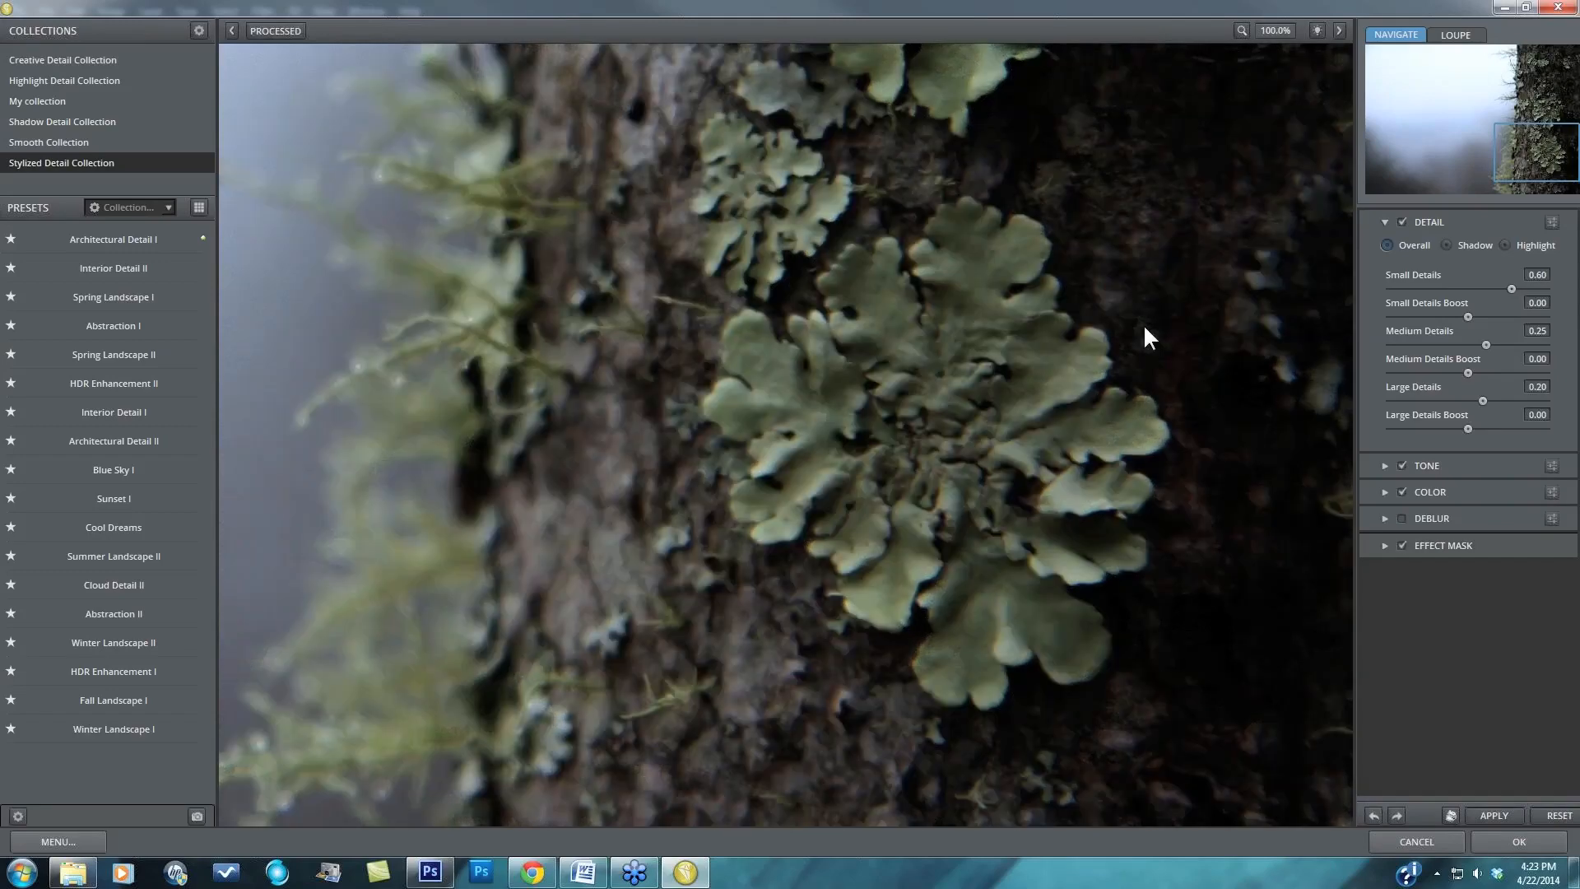
{"action": "scroll", "coordinate": [1150, 337], "scroll_direction": "down", "scroll_amount": 1}
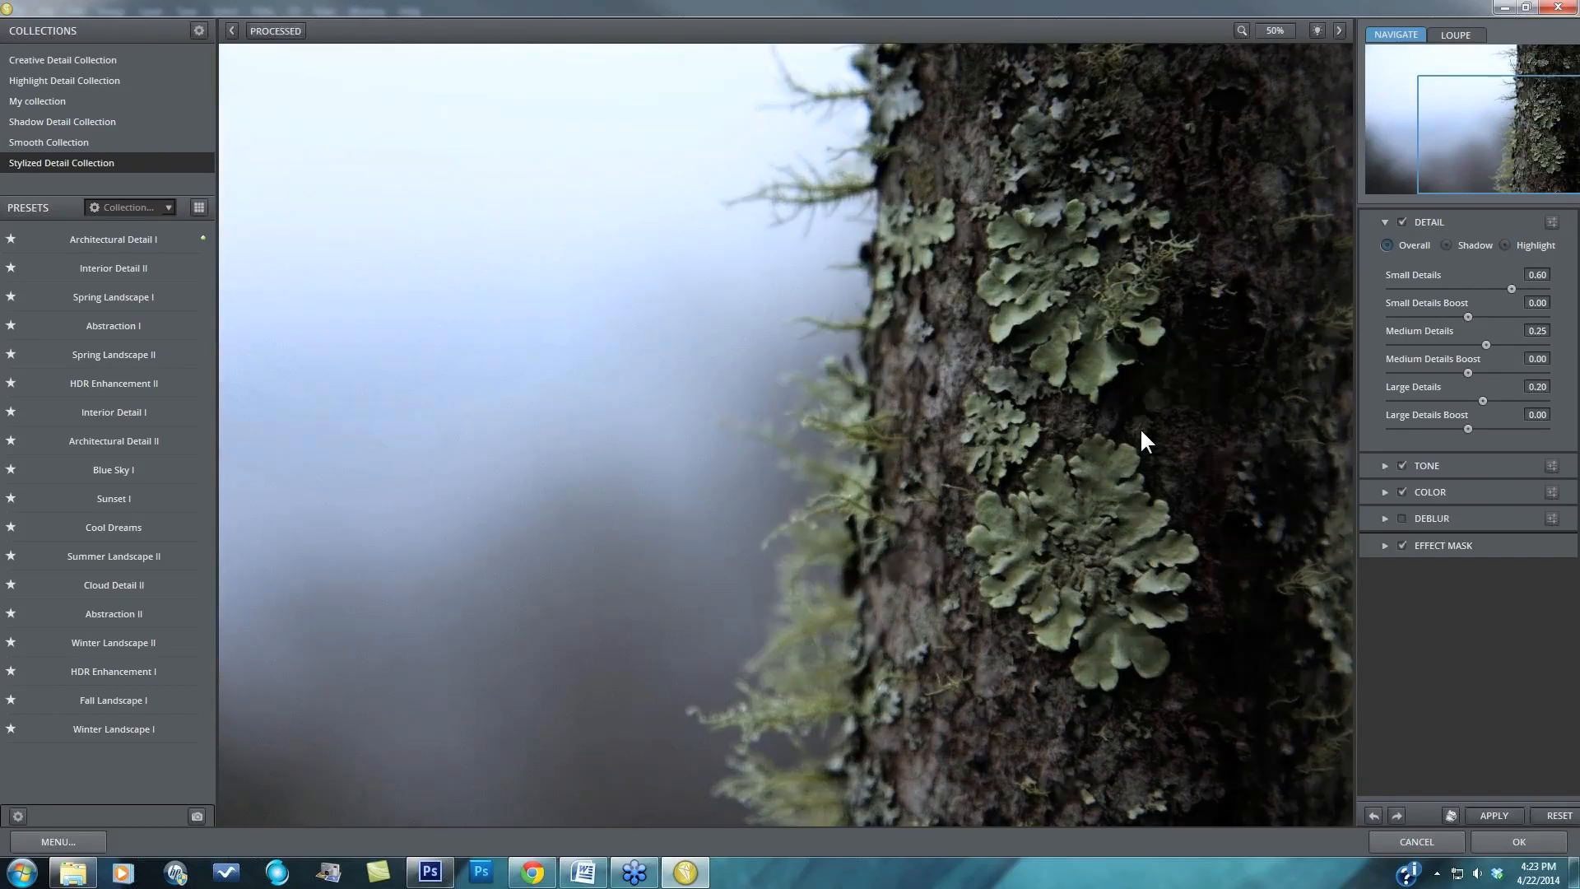
{"action": "left_click", "coordinate": [1176, 436]}
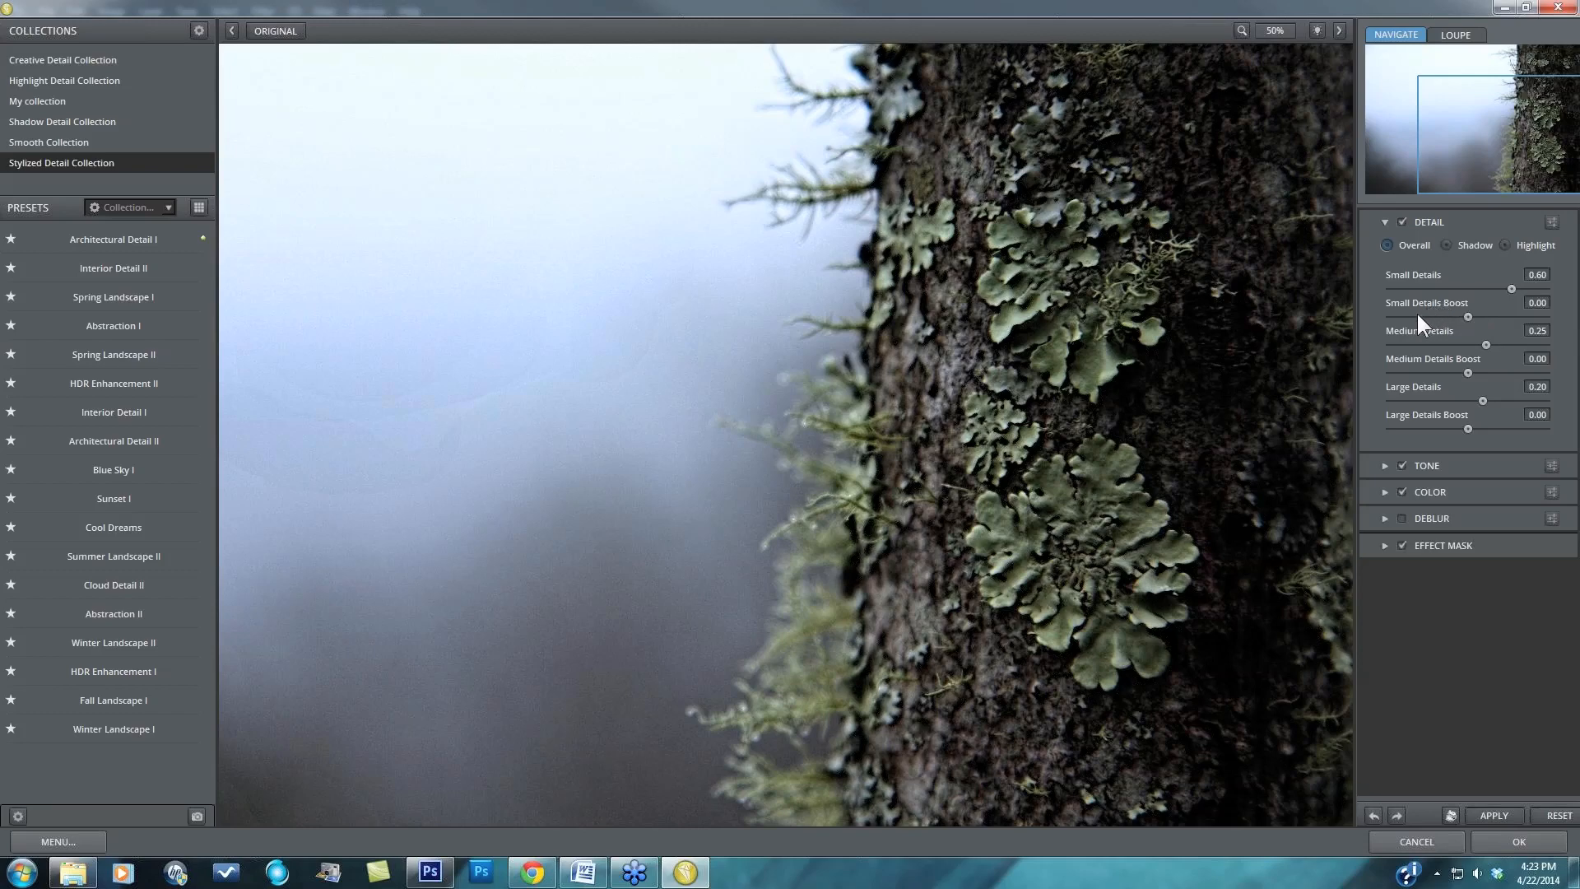
- Expand the Effect Mask controls and collapse the Detail section
{"action": "mouse_move", "coordinate": [1415, 313]}
{"action": "left_click", "coordinate": [1384, 545]}
{"action": "left_click_drag", "start_coordinate": [1574, 442], "coordinate": [1573, 605]}
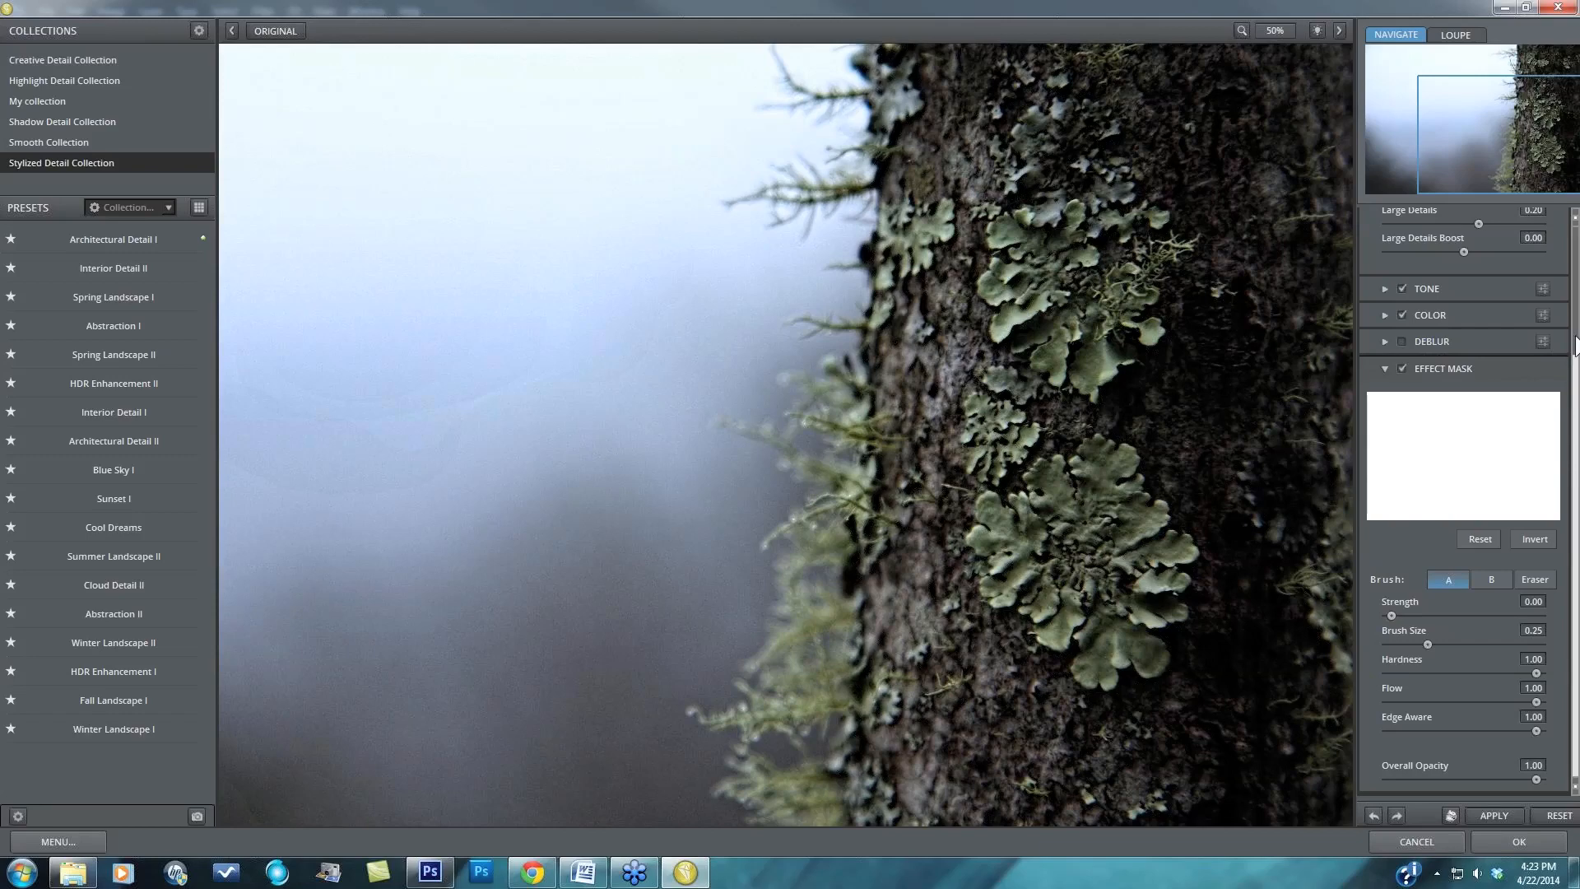
{"action": "left_click_drag", "start_coordinate": [1574, 379], "coordinate": [1568, 247]}
{"action": "left_click", "coordinate": [1382, 213]}
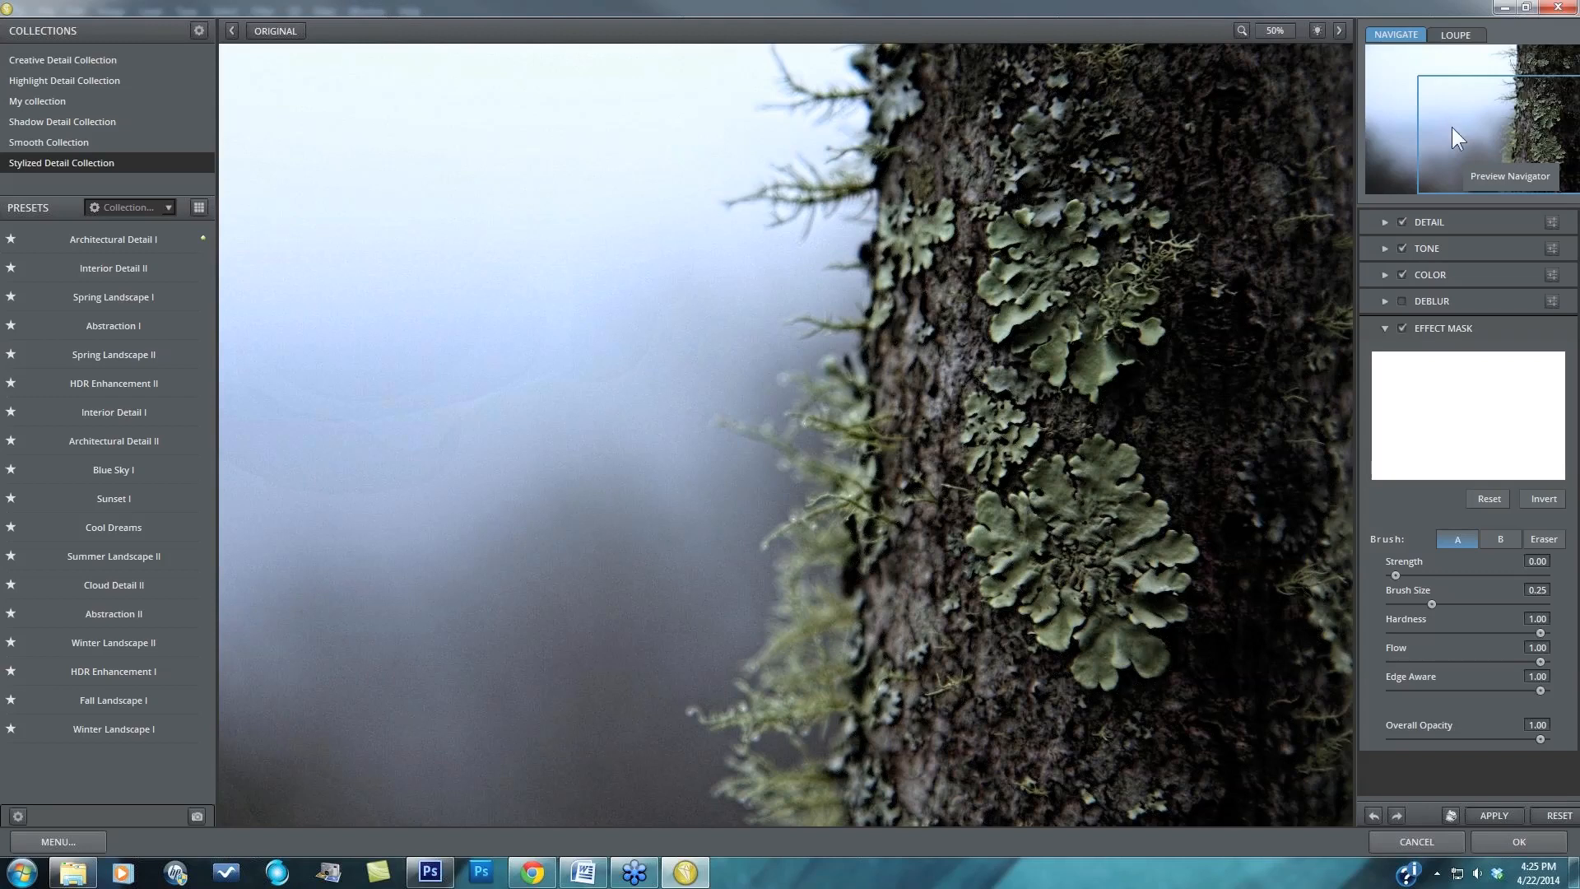
- Mask out the effect along the trunk's left edge with an edge-aware brush of strength 0.00, size 0.30 and hardness 0.45
{"action": "left_click", "coordinate": [1264, 33]}
{"action": "left_click", "coordinate": [1284, 118]}
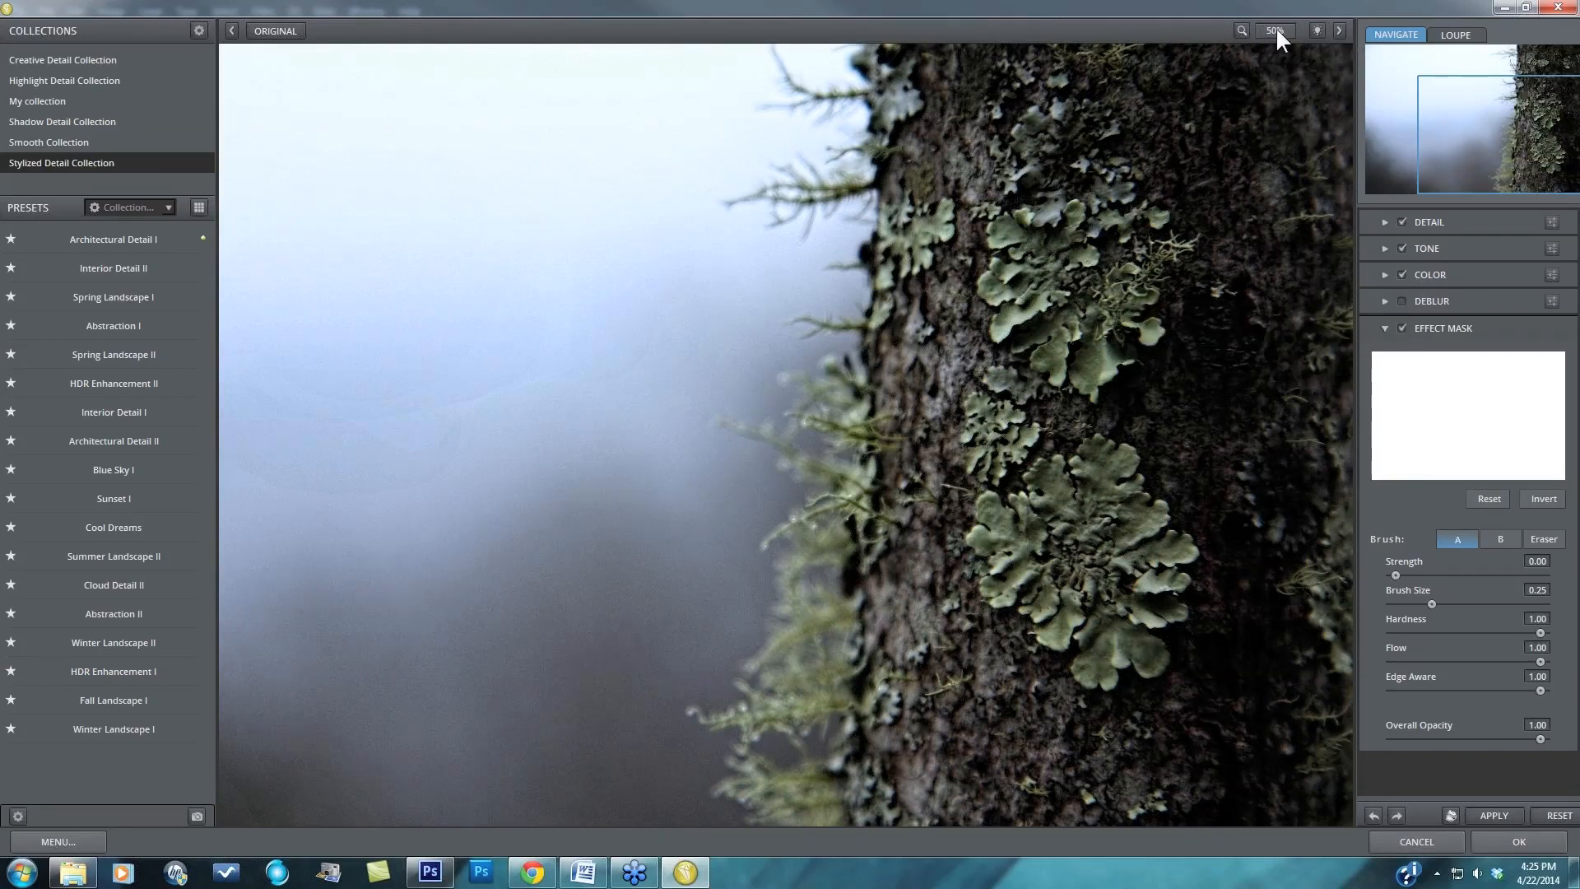
{"action": "left_click", "coordinate": [1276, 31]}
{"action": "left_click", "coordinate": [1298, 140]}
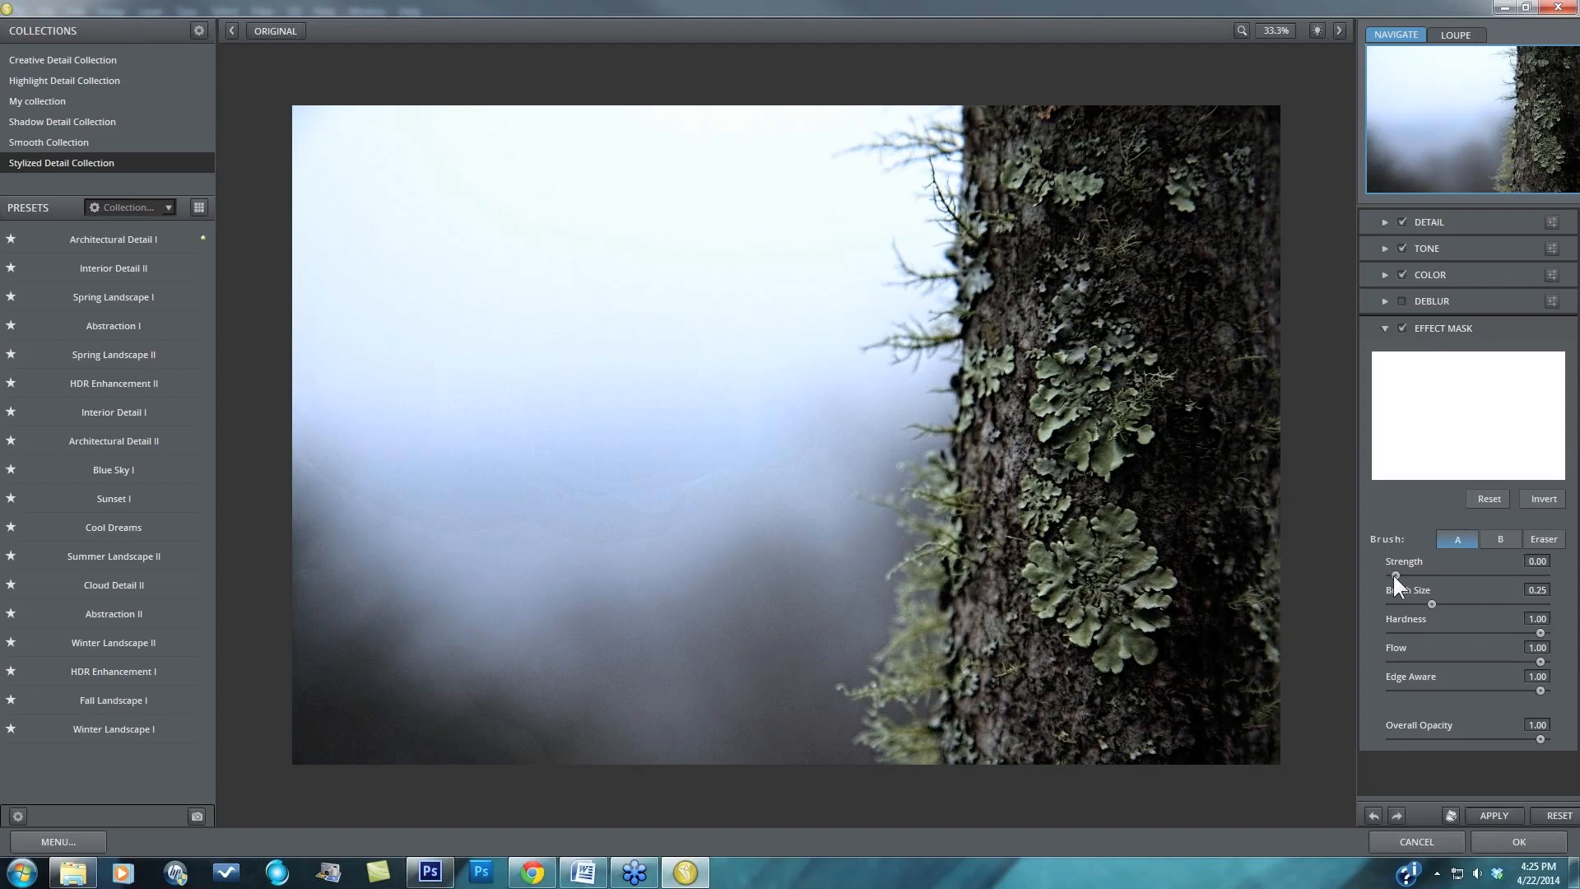
{"action": "left_click_drag", "start_coordinate": [1394, 575], "coordinate": [1395, 576]}
{"action": "left_click_drag", "start_coordinate": [1542, 575], "coordinate": [1379, 572]}
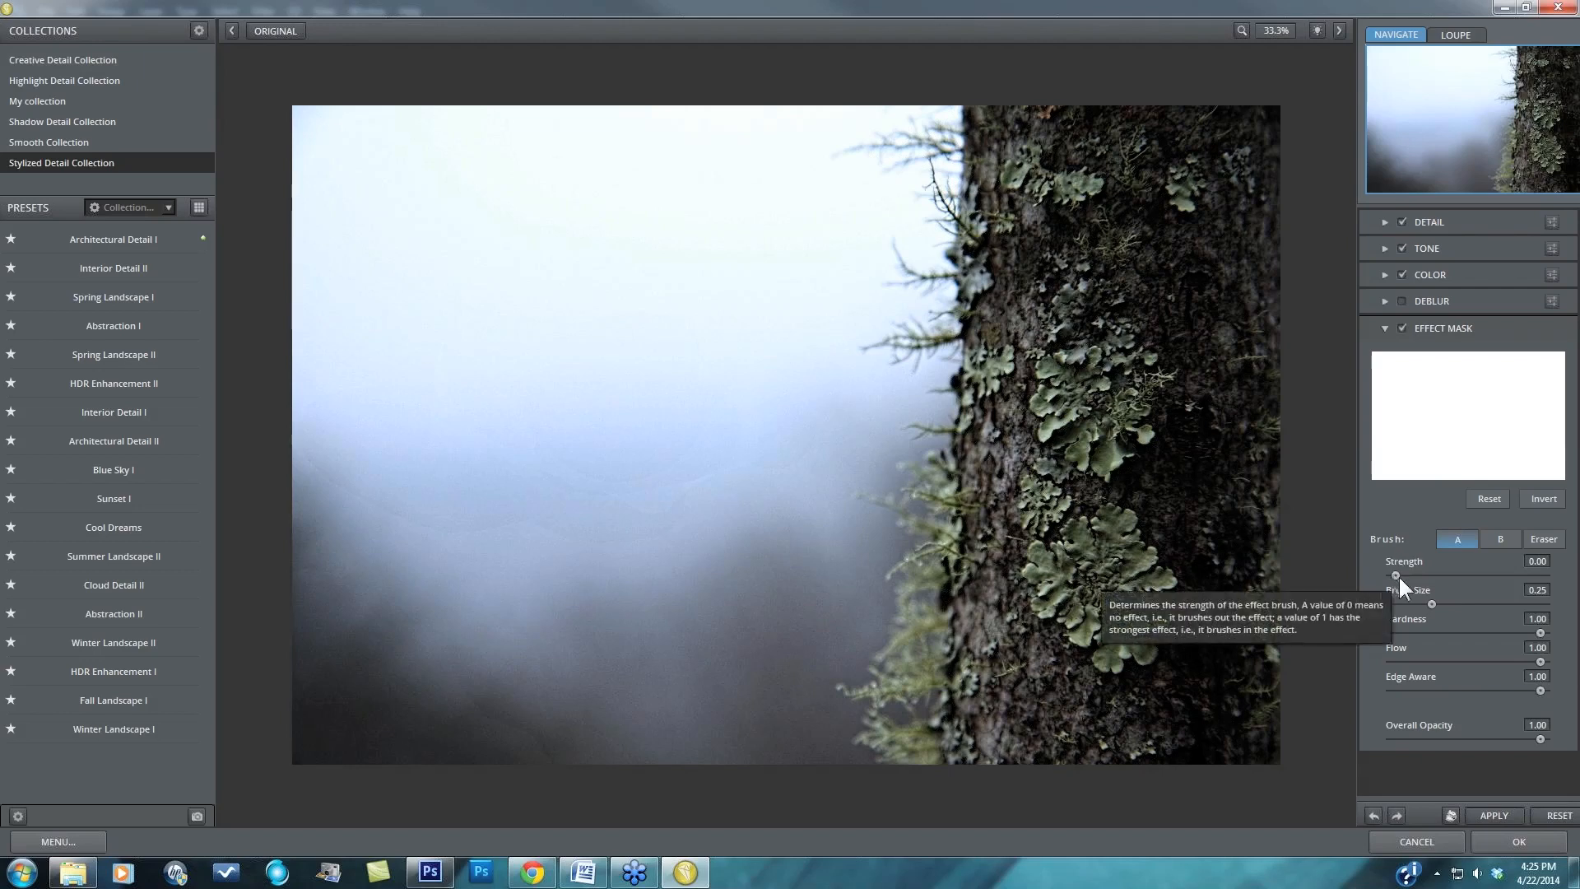
{"action": "mouse_move", "coordinate": [1432, 604]}
{"action": "left_mouse_down"}
{"action": "mouse_move", "coordinate": [1472, 604]}
{"action": "mouse_move", "coordinate": [1448, 595]}
{"action": "left_mouse_up"}
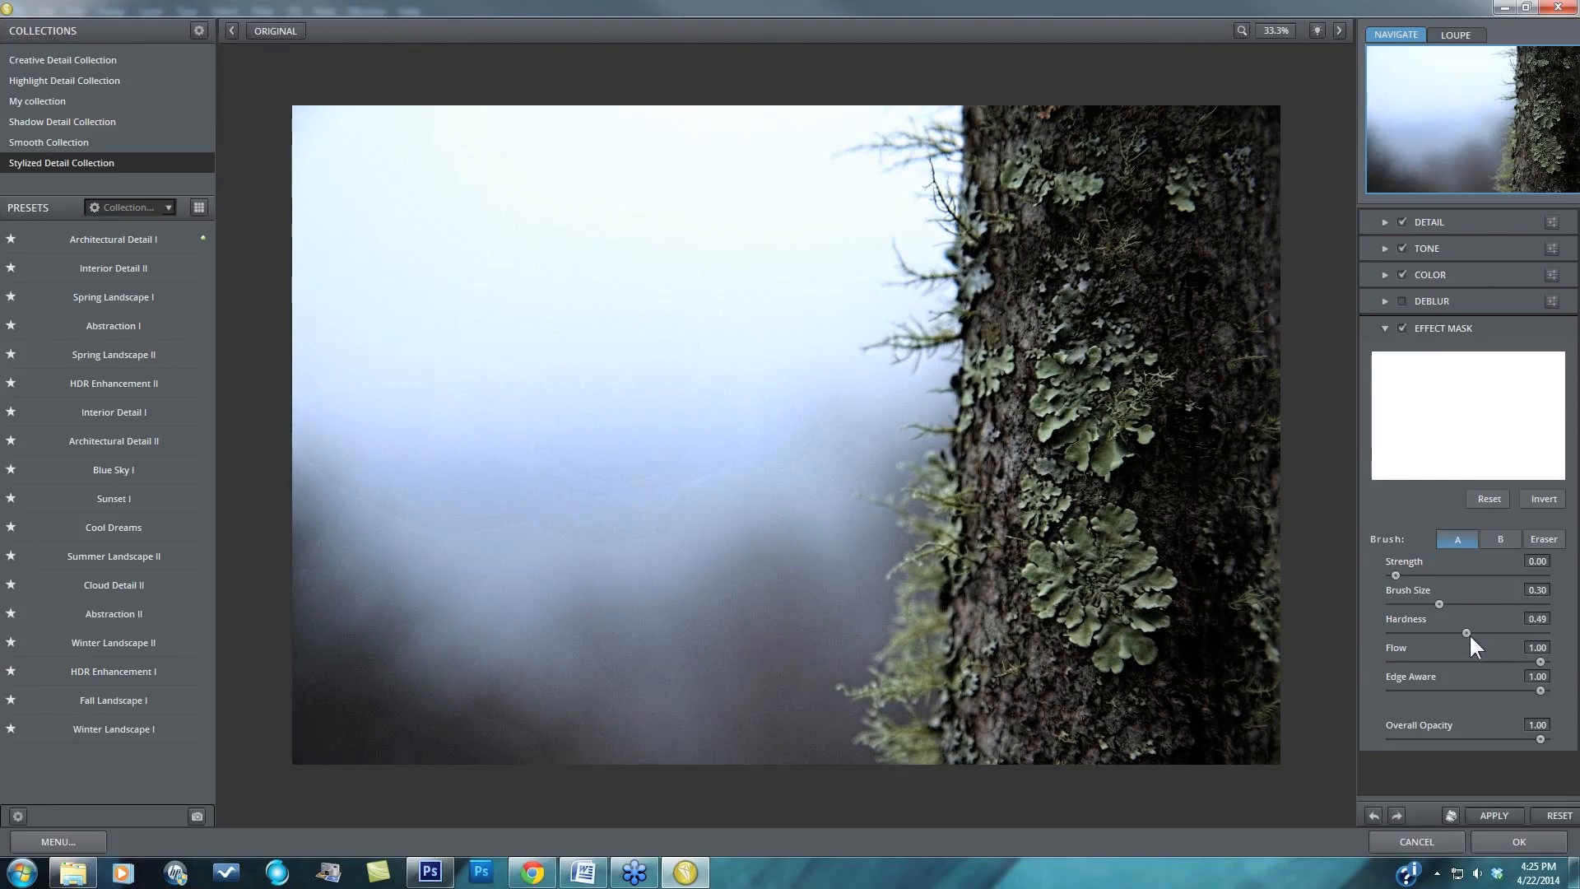
{"action": "left_click_drag", "start_coordinate": [1469, 633], "coordinate": [1460, 634]}
{"action": "mouse_move", "coordinate": [953, 115]}
{"action": "left_mouse_down"}
{"action": "mouse_move", "coordinate": [847, 125]}
{"action": "mouse_move", "coordinate": [868, 175]}
{"action": "mouse_move", "coordinate": [941, 167]}
{"action": "mouse_move", "coordinate": [936, 253]}
{"action": "mouse_move", "coordinate": [892, 239]}
{"action": "mouse_move", "coordinate": [875, 289]}
{"action": "mouse_move", "coordinate": [940, 301]}
{"action": "mouse_move", "coordinate": [861, 367]}
{"action": "mouse_move", "coordinate": [939, 372]}
{"action": "mouse_move", "coordinate": [921, 448]}
{"action": "mouse_move", "coordinate": [852, 473]}
{"action": "mouse_move", "coordinate": [884, 534]}
{"action": "mouse_move", "coordinate": [885, 596]}
{"action": "mouse_move", "coordinate": [858, 667]}
{"action": "mouse_move", "coordinate": [825, 678]}
{"action": "mouse_move", "coordinate": [874, 765]}
{"action": "mouse_move", "coordinate": [900, 708]}
{"action": "mouse_move", "coordinate": [920, 717]}
{"action": "left_mouse_up"}
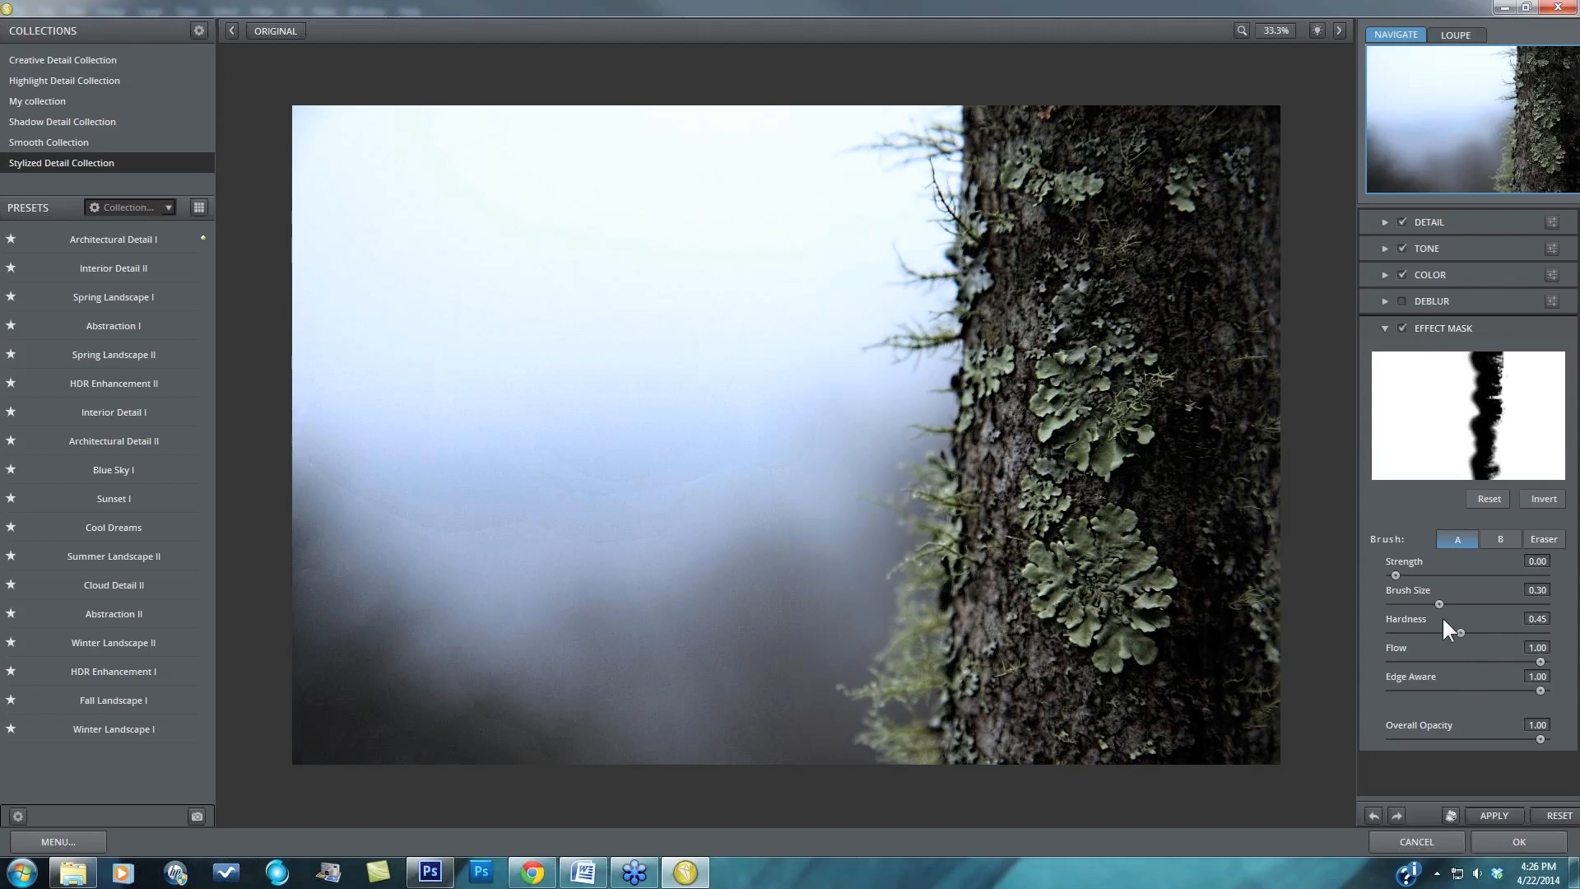
- Set the mask brush's Edge Aware to 0.00 and Hardness to 1.00, and mask out the effect over the remaining blurred background
{"action": "double_click", "coordinate": [1433, 691]}
{"action": "left_click_drag", "start_coordinate": [1461, 632], "coordinate": [1558, 652]}
{"action": "mouse_move", "coordinate": [760, 142]}
{"action": "left_mouse_down"}
{"action": "mouse_move", "coordinate": [798, 235]}
{"action": "mouse_move", "coordinate": [803, 387]}
{"action": "mouse_move", "coordinate": [762, 659]}
{"action": "mouse_move", "coordinate": [751, 466]}
{"action": "mouse_move", "coordinate": [656, 733]}
{"action": "mouse_move", "coordinate": [651, 676]}
{"action": "mouse_move", "coordinate": [525, 339]}
{"action": "mouse_move", "coordinate": [603, 234]}
{"action": "mouse_move", "coordinate": [472, 443]}
{"action": "mouse_move", "coordinate": [356, 811]}
{"action": "mouse_move", "coordinate": [335, 250]}
{"action": "mouse_move", "coordinate": [353, 225]}
{"action": "mouse_move", "coordinate": [702, 205]}
{"action": "mouse_move", "coordinate": [406, 177]}
{"action": "left_mouse_up"}
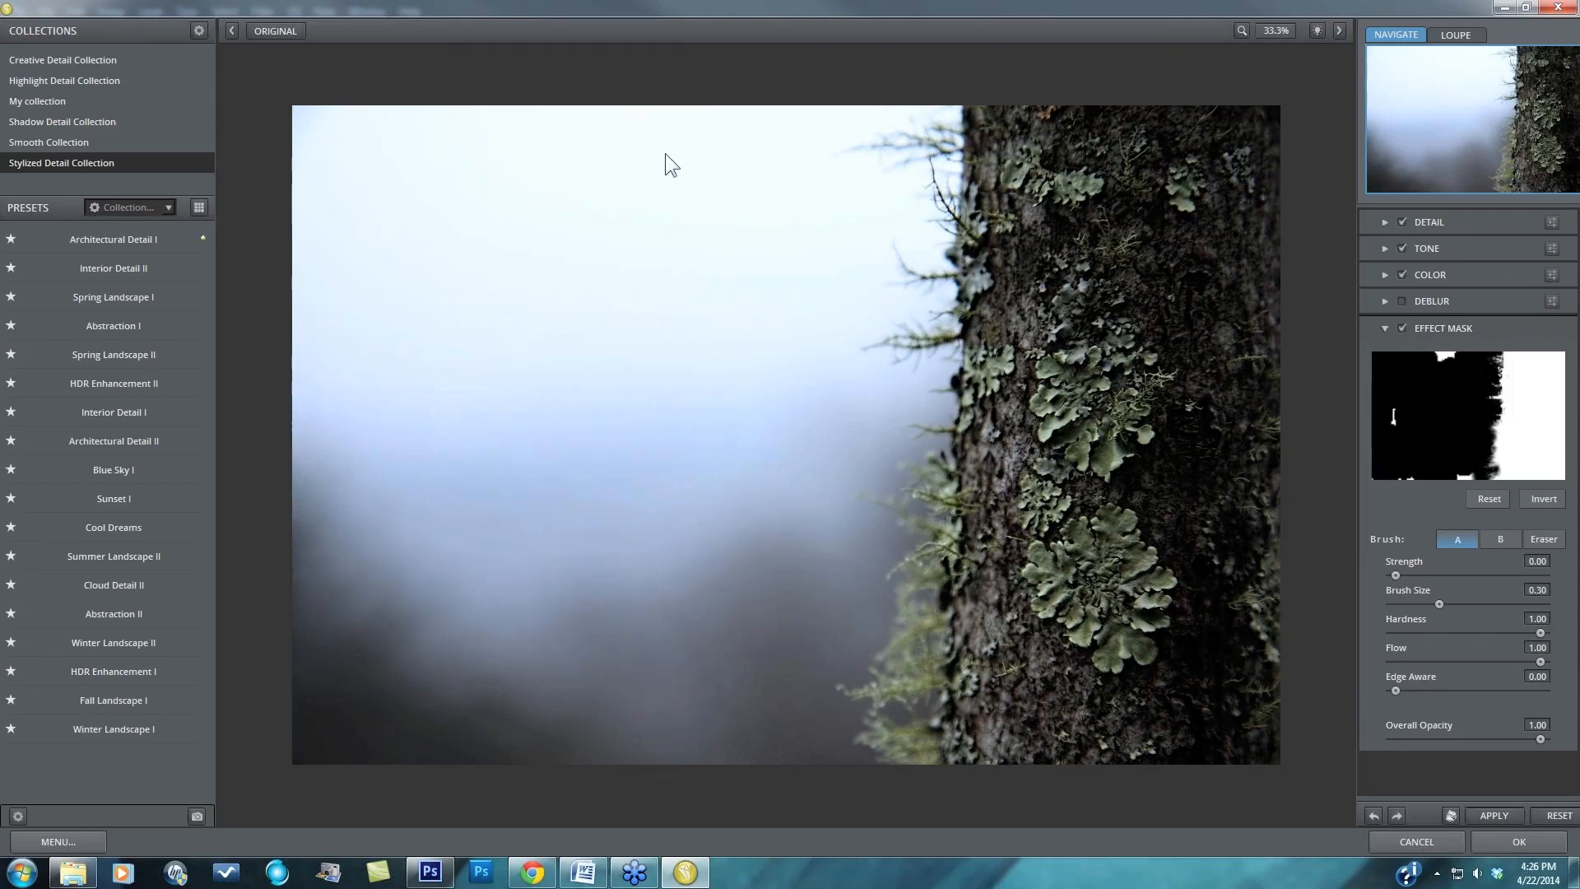
{"action": "left_click_drag", "start_coordinate": [665, 153], "coordinate": [644, 237]}
{"action": "left_click", "coordinate": [842, 807]}
- Compare the masked detail result with the original image
{"action": "key", "text": "space"}
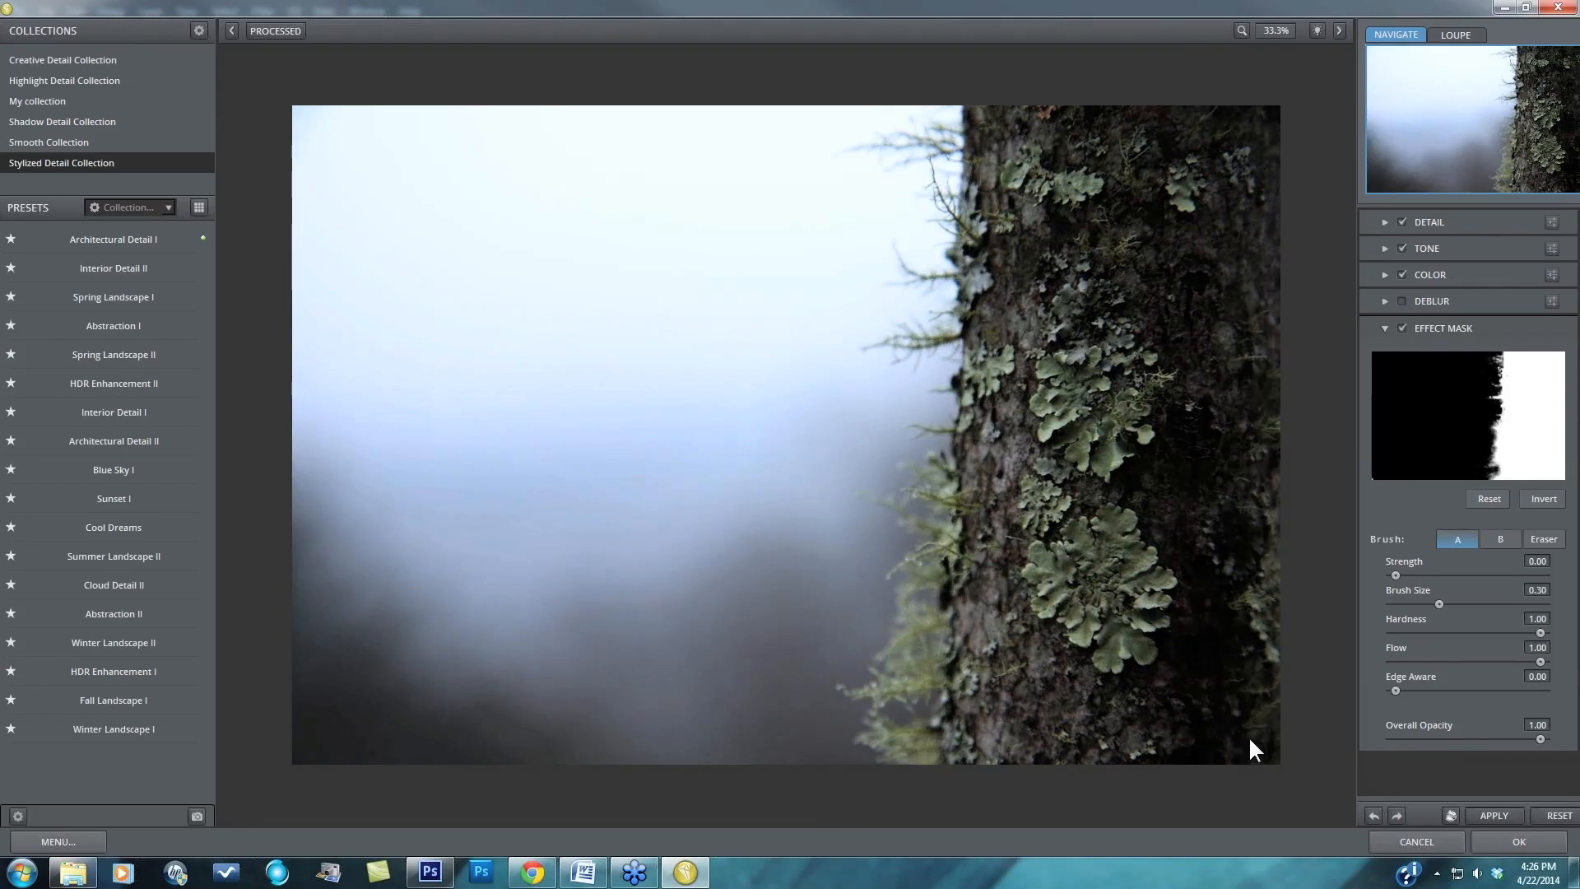
{"action": "key", "text": "space"}
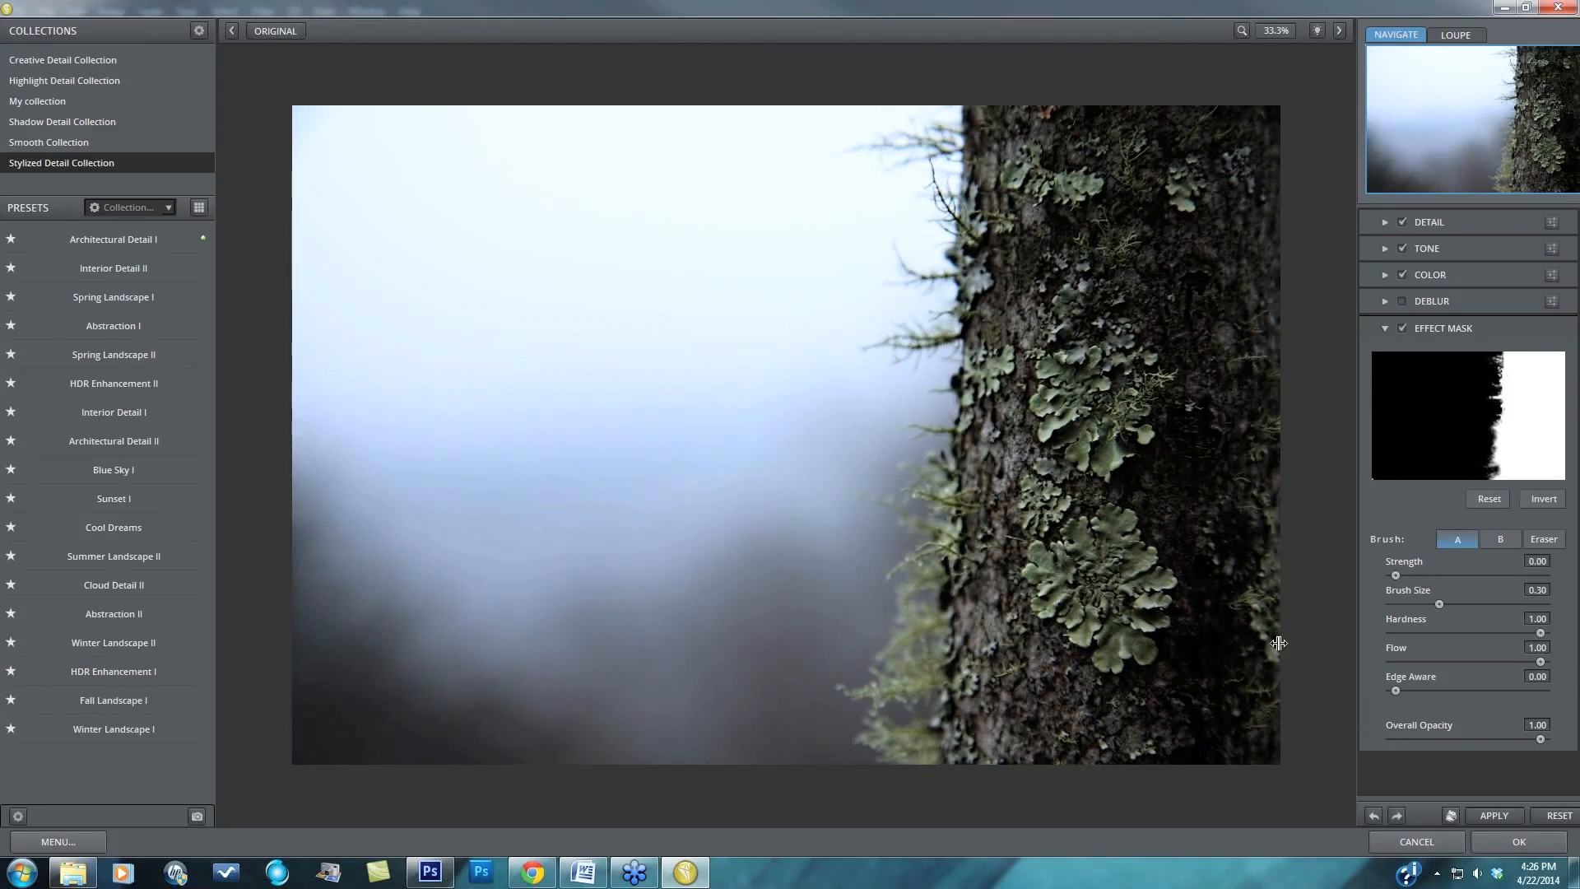
{"action": "key", "text": "space"}
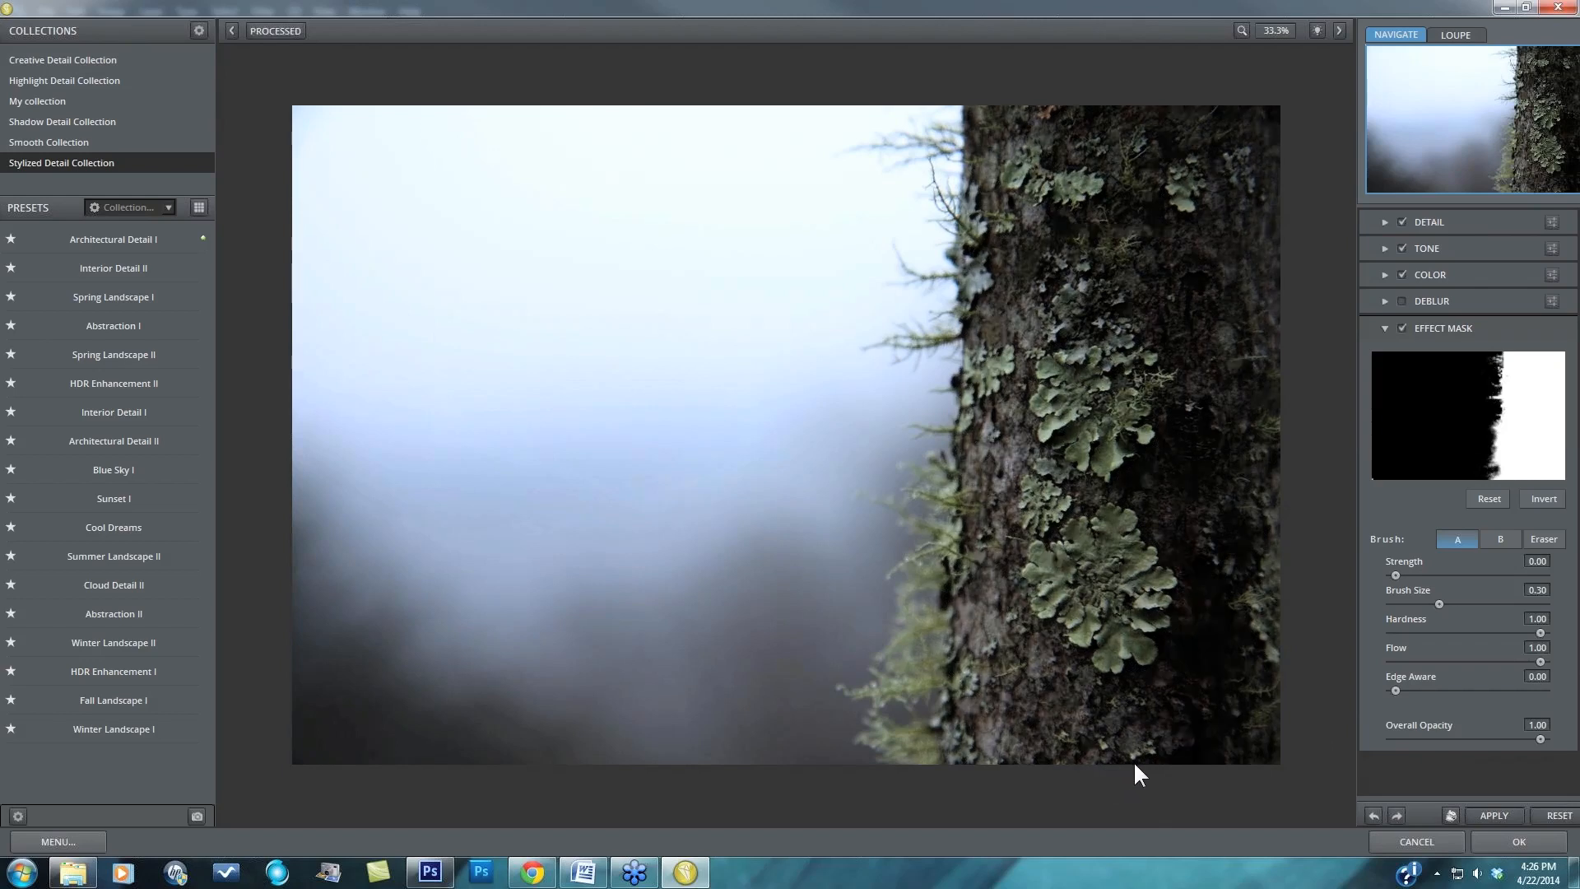
- Check the trunk's masked detail up close against the original and apply the Topaz Detail effect to the Background copy layer
{"action": "key", "text": "space"}
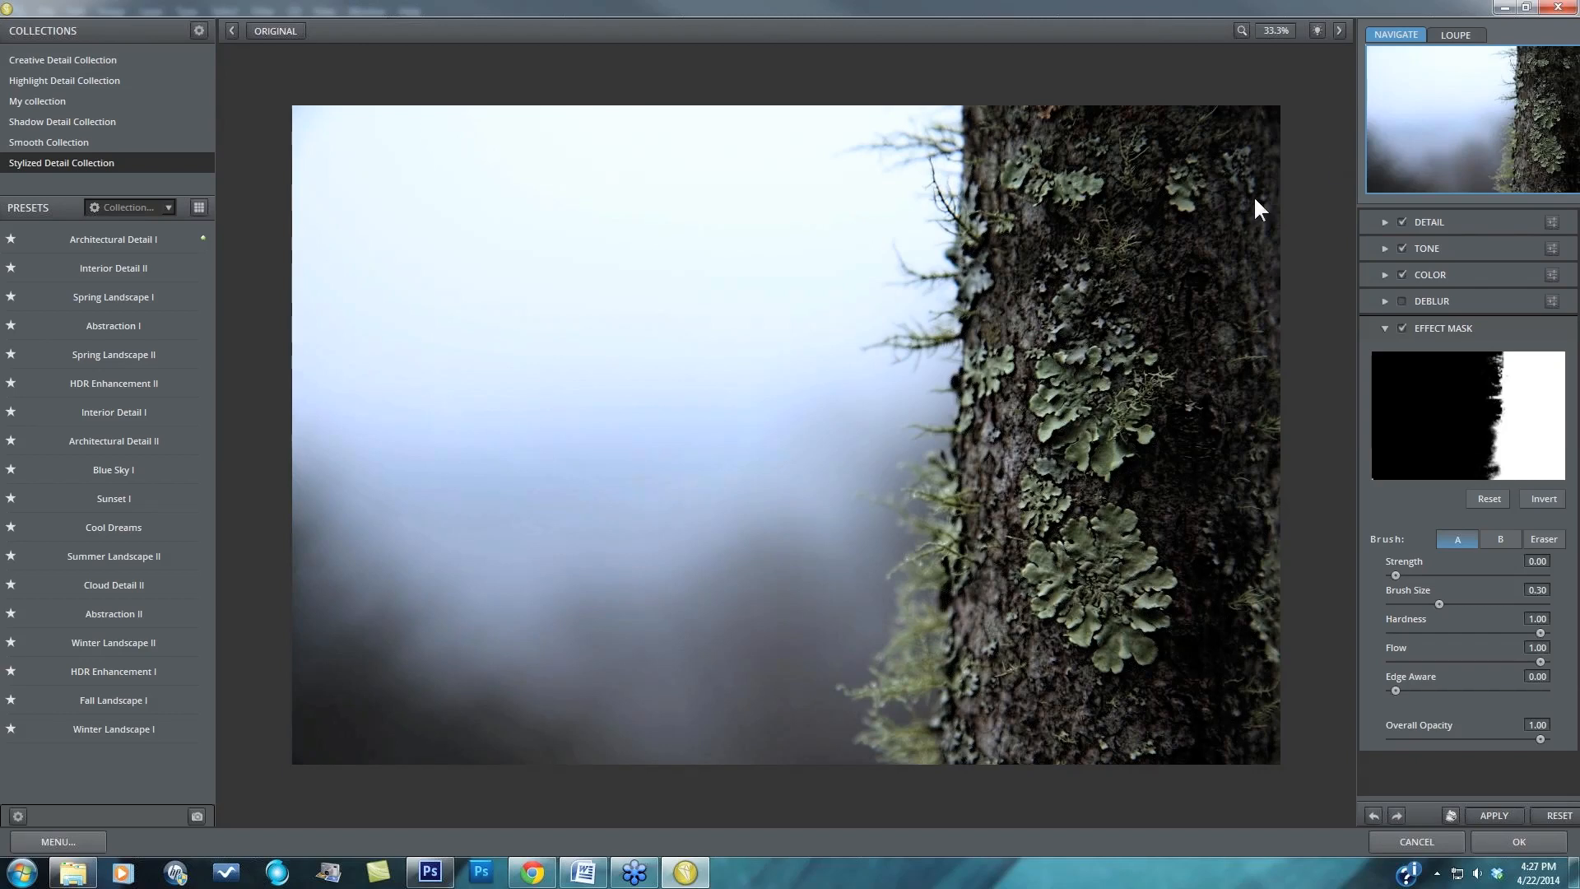
{"action": "left_click", "coordinate": [1273, 29]}
{"action": "left_click", "coordinate": [1280, 97]}
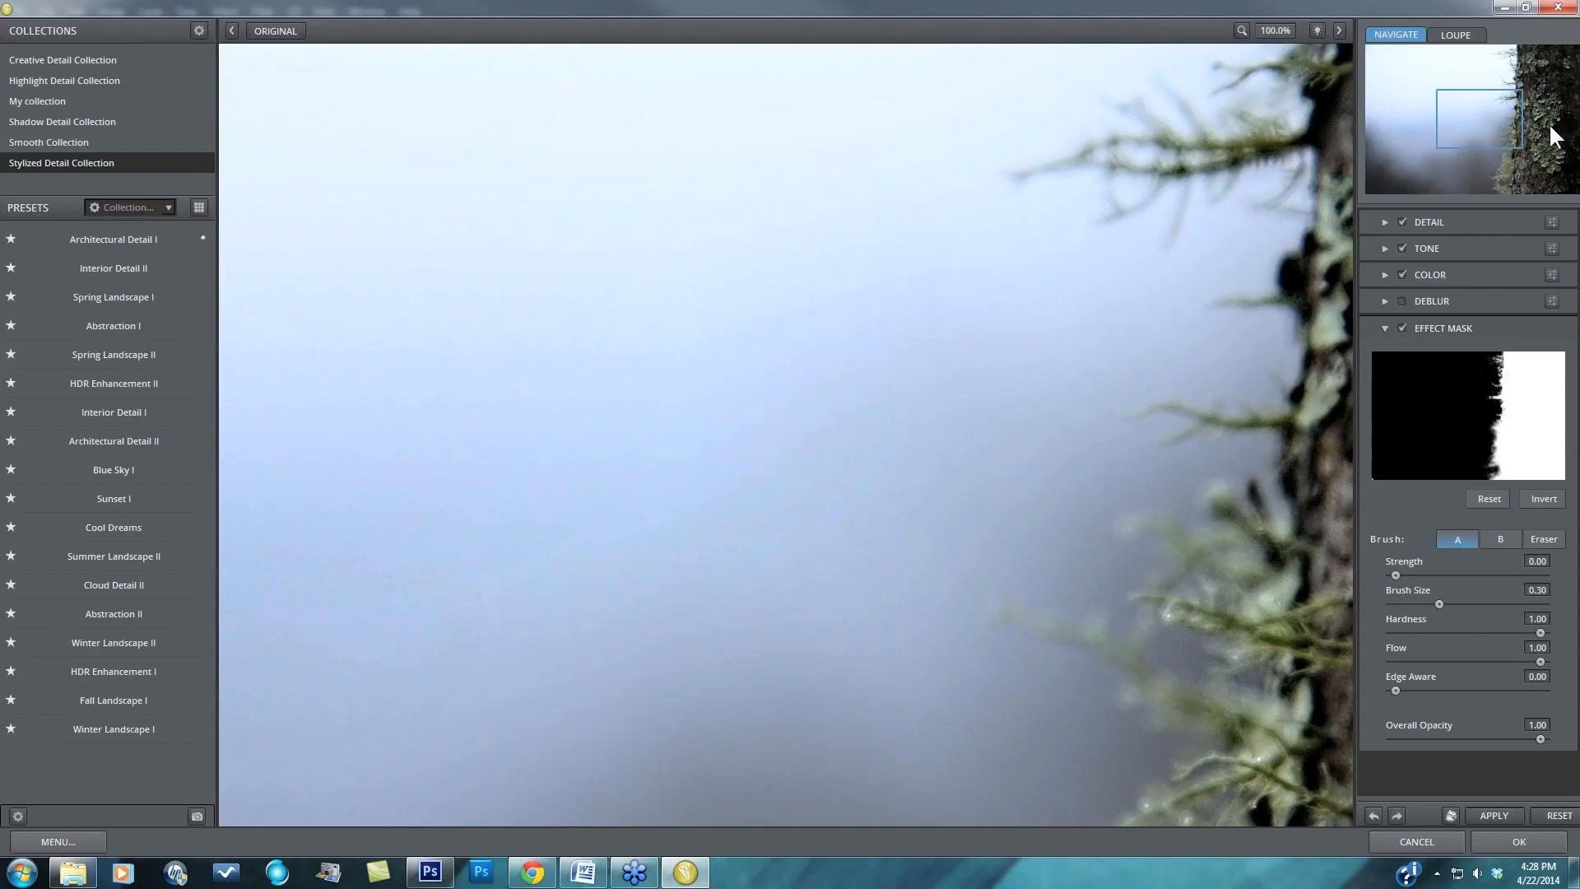
{"action": "left_click_drag", "start_coordinate": [1481, 121], "coordinate": [1552, 122]}
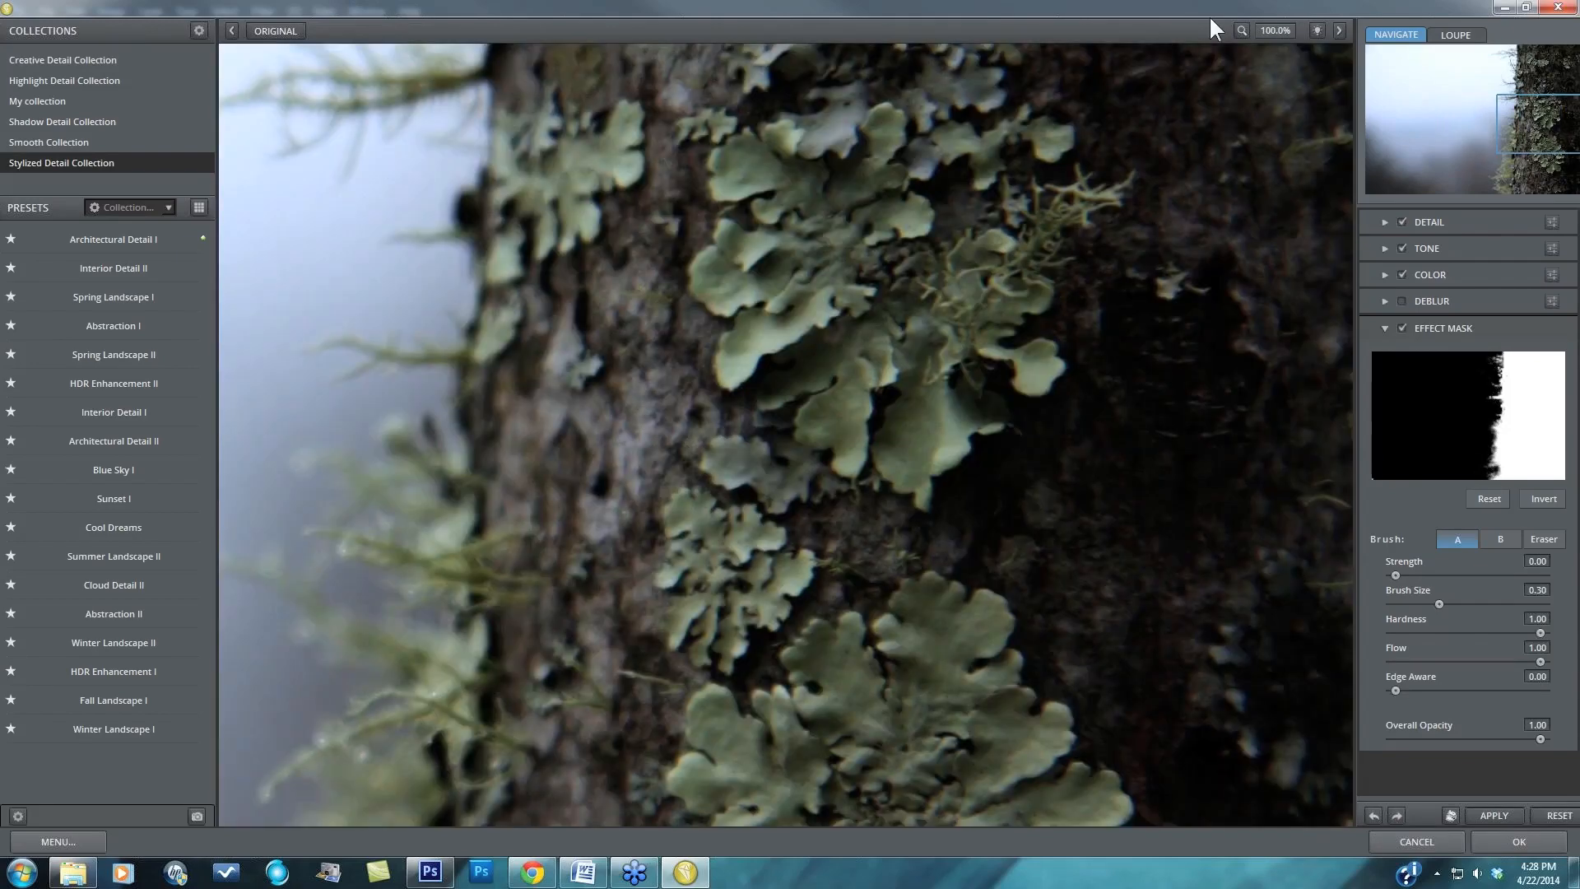
{"action": "left_click", "coordinate": [1277, 30]}
{"action": "left_click", "coordinate": [1278, 119]}
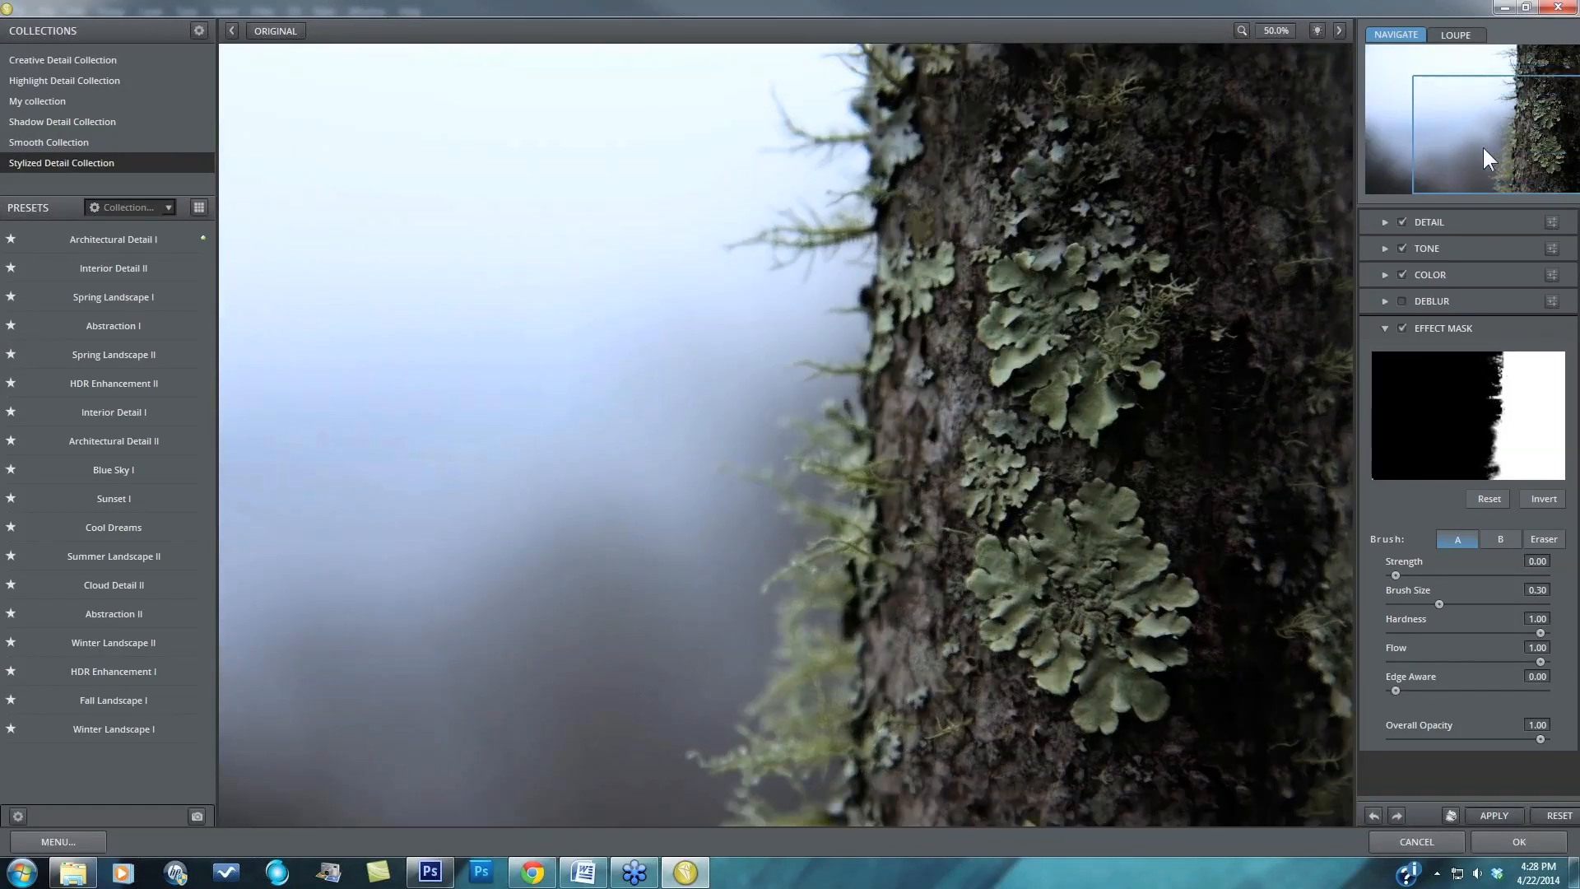
{"action": "mouse_move", "coordinate": [1483, 145]}
{"action": "left_mouse_down"}
{"action": "mouse_move", "coordinate": [1517, 160]}
{"action": "mouse_move", "coordinate": [1502, 118]}
{"action": "mouse_move", "coordinate": [1454, 98]}
{"action": "mouse_move", "coordinate": [1486, 99]}
{"action": "left_mouse_up"}
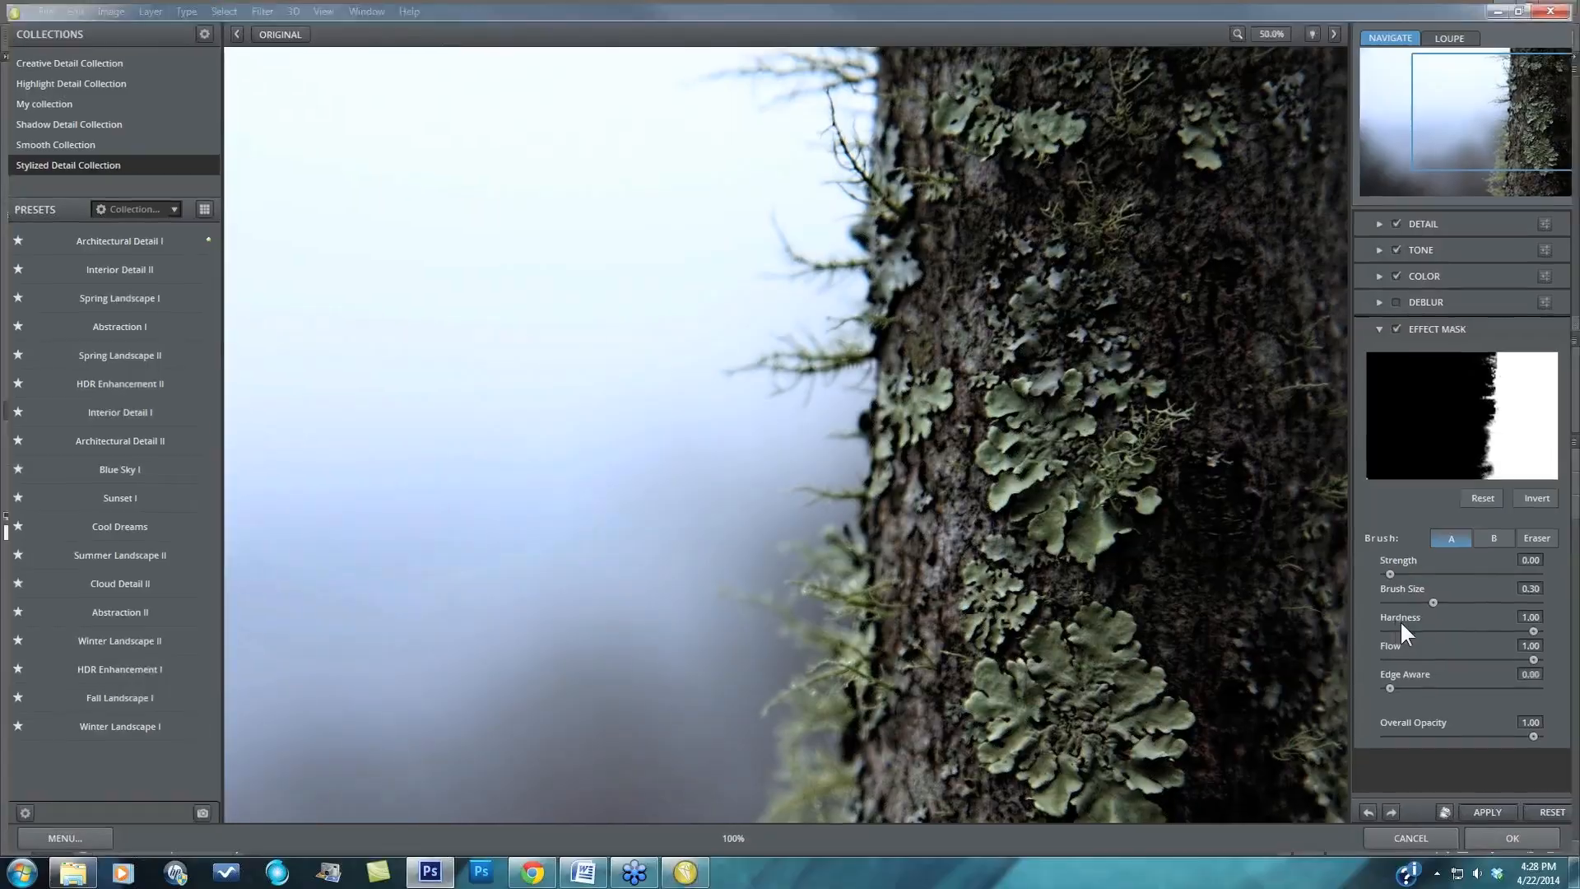
{"action": "key", "text": "Return"}
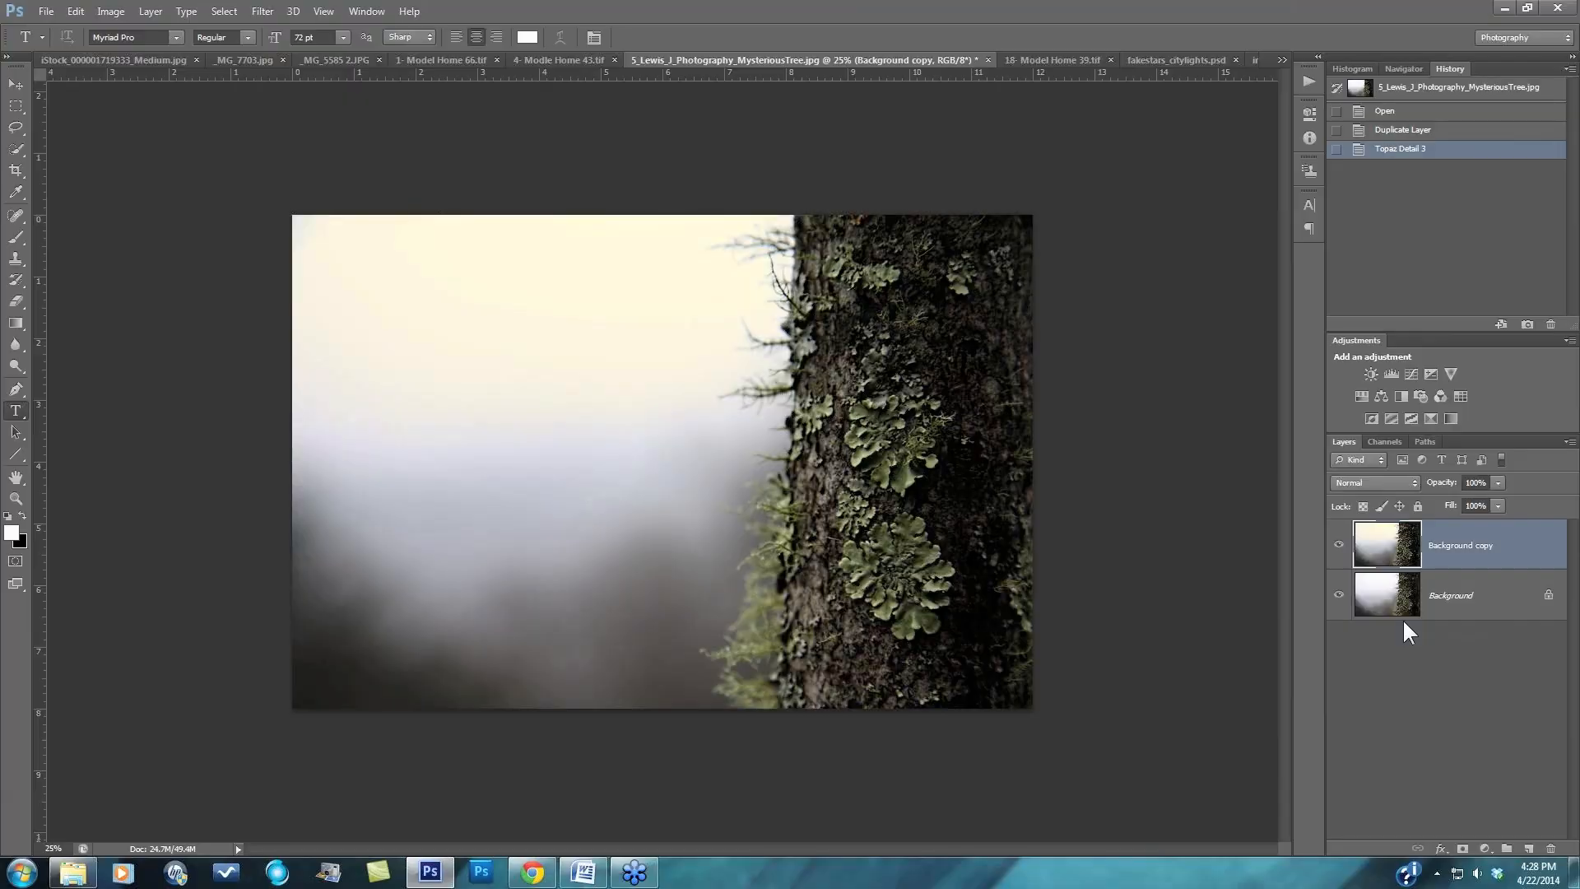
- Inspect the applied detail on the trunk, lichen and background edge at close range
{"action": "key", "text": "ctrl+plus"}
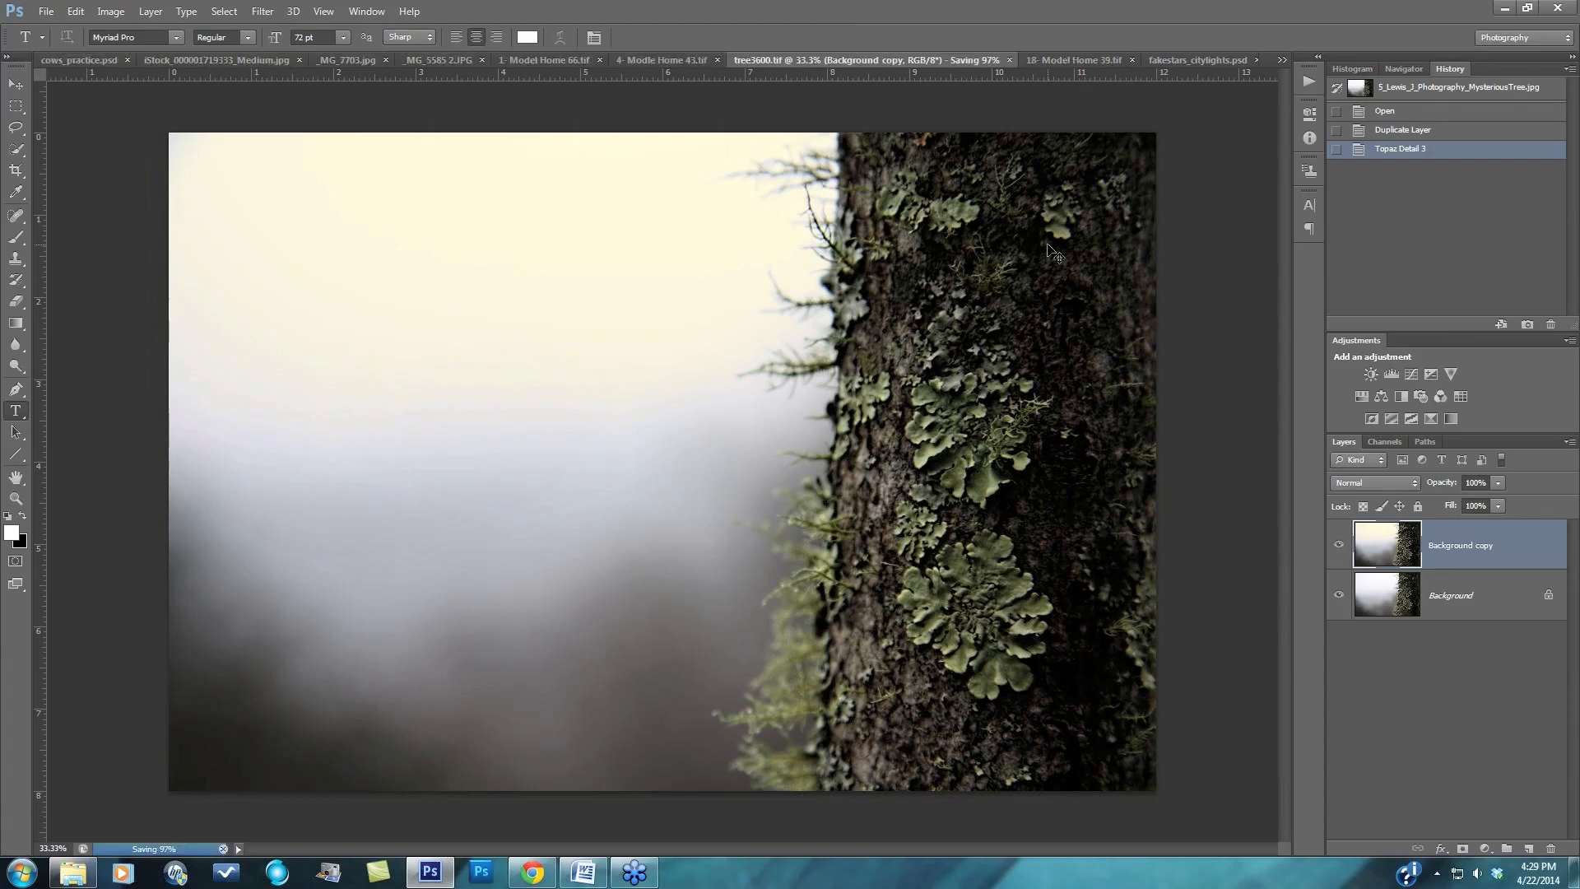
{"action": "key", "text": "ctrl+plus"}
{"action": "key", "text": "ctrl+plus"}
{"action": "key", "text": "ctrl+plus"}
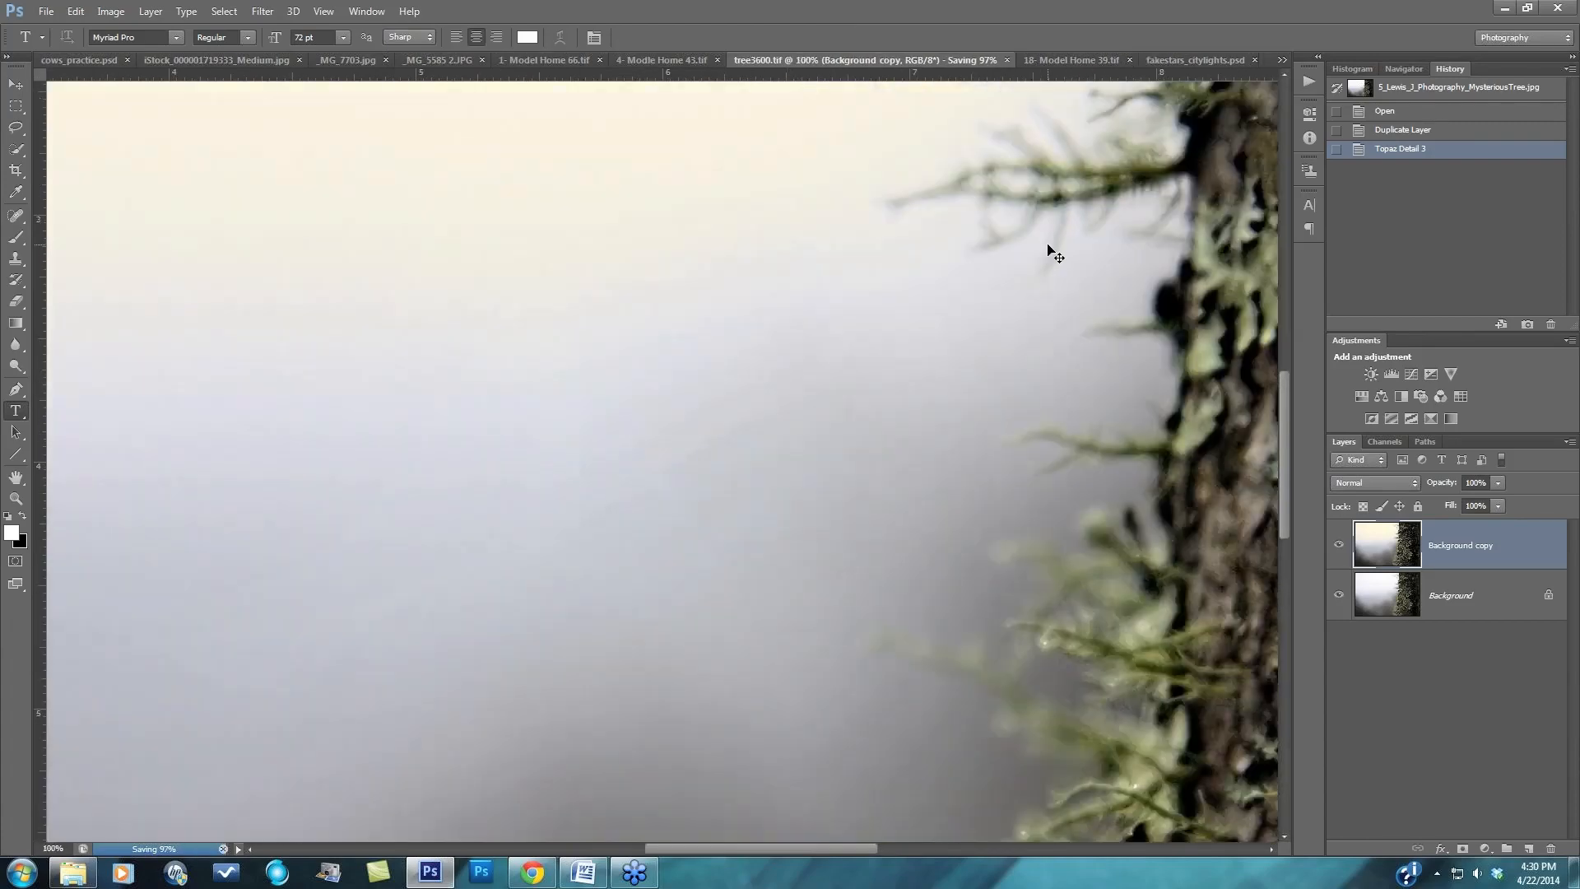
{"action": "key", "text": "ctrl+minus"}
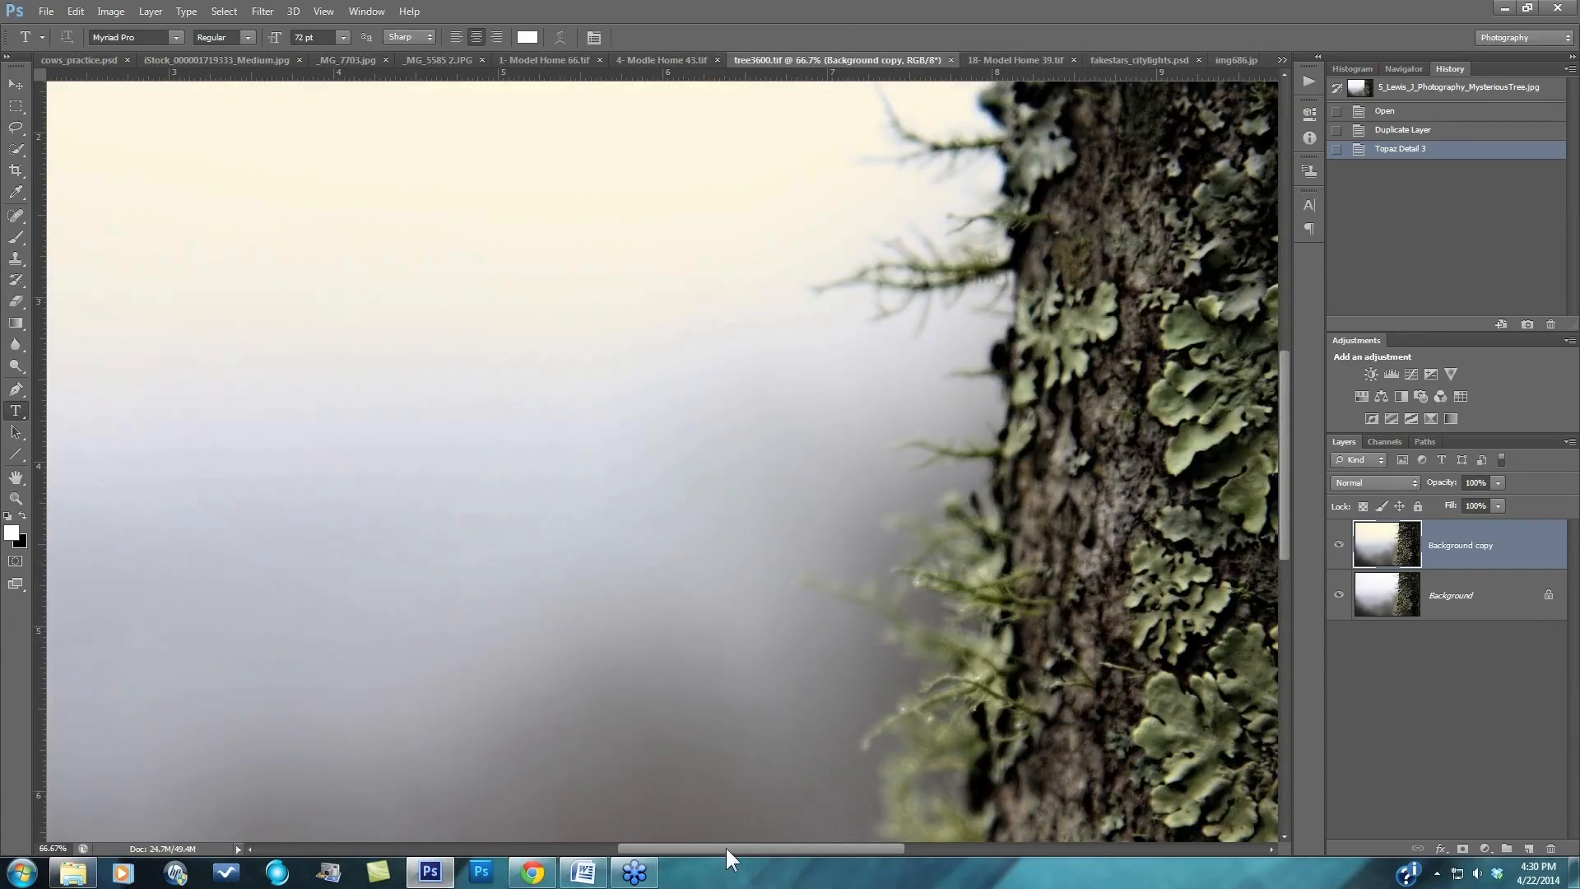
{"action": "left_click_drag", "start_coordinate": [739, 847], "coordinate": [846, 846]}
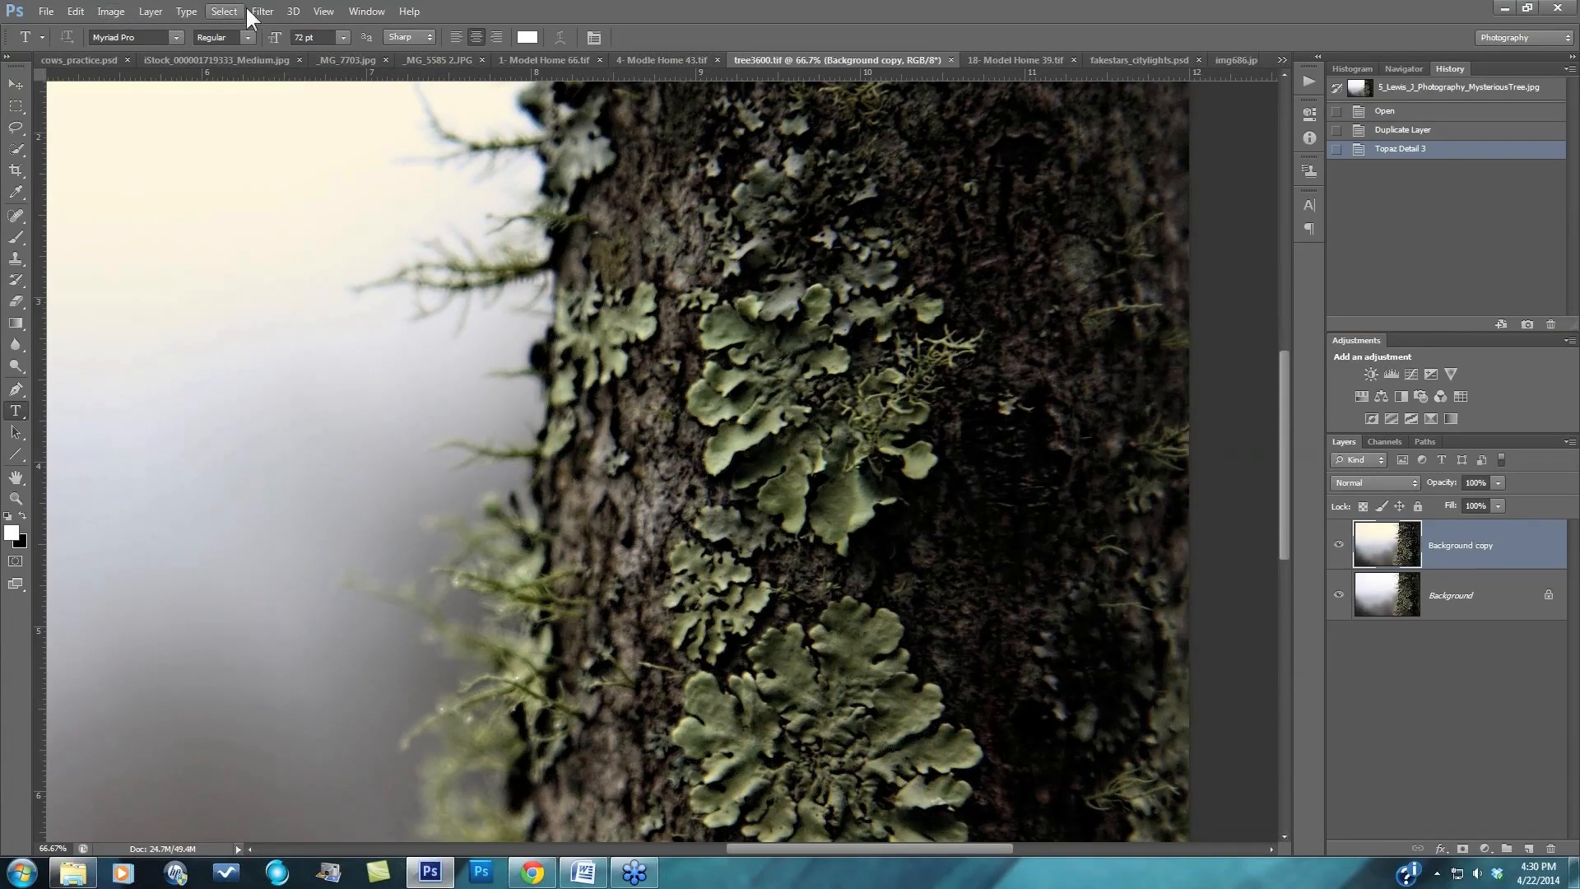
- Resize the image to a width of 1200 pixels with proportions constrained
{"action": "left_click", "coordinate": [114, 11]}
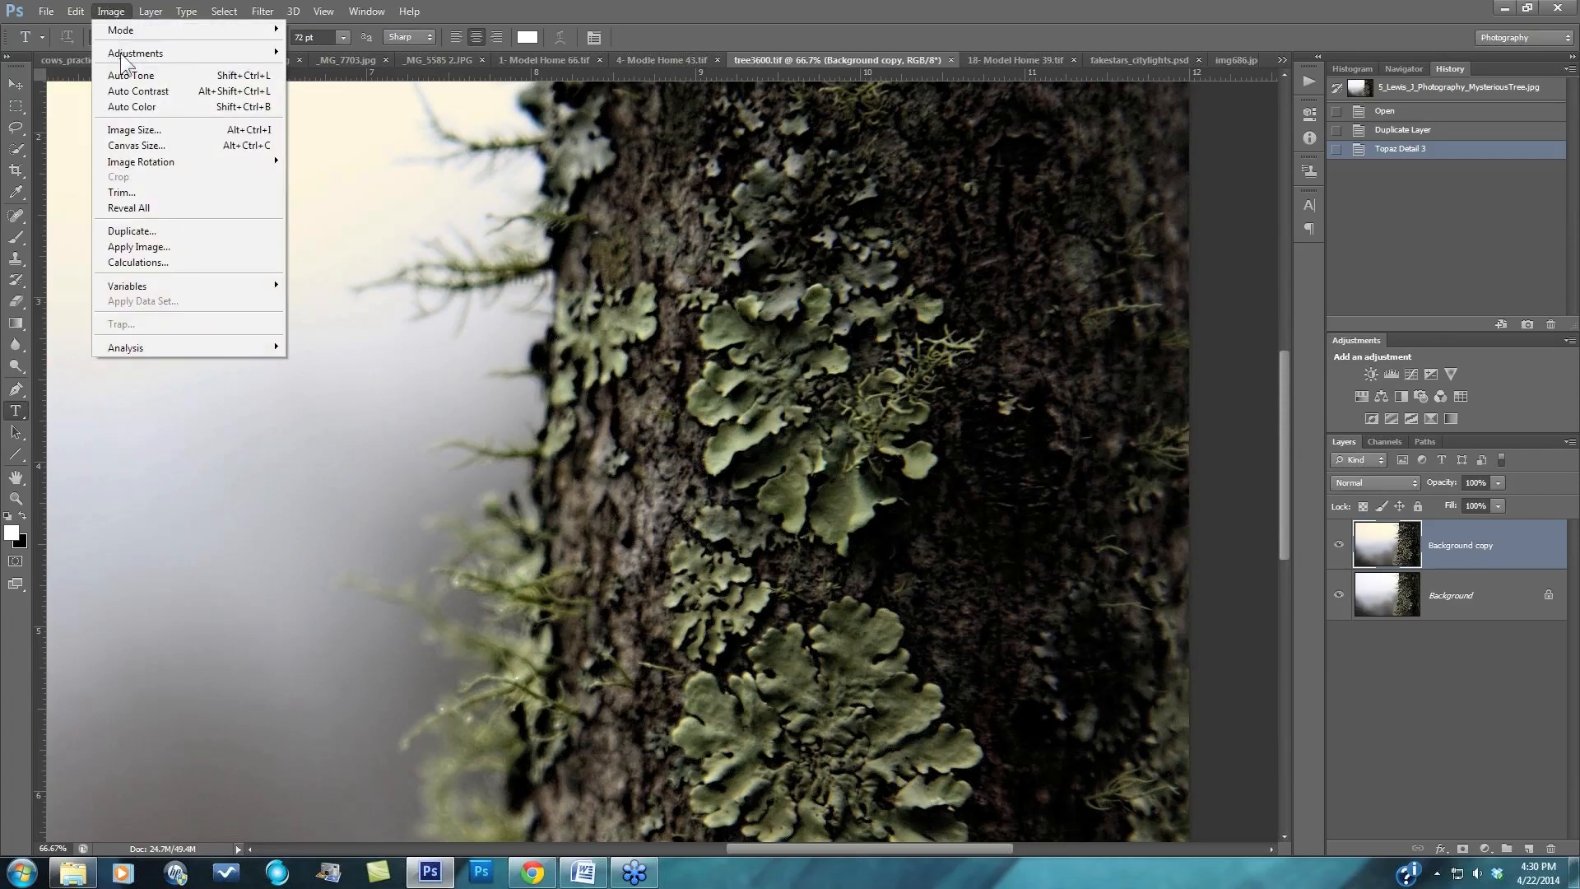
{"action": "left_click", "coordinate": [135, 130]}
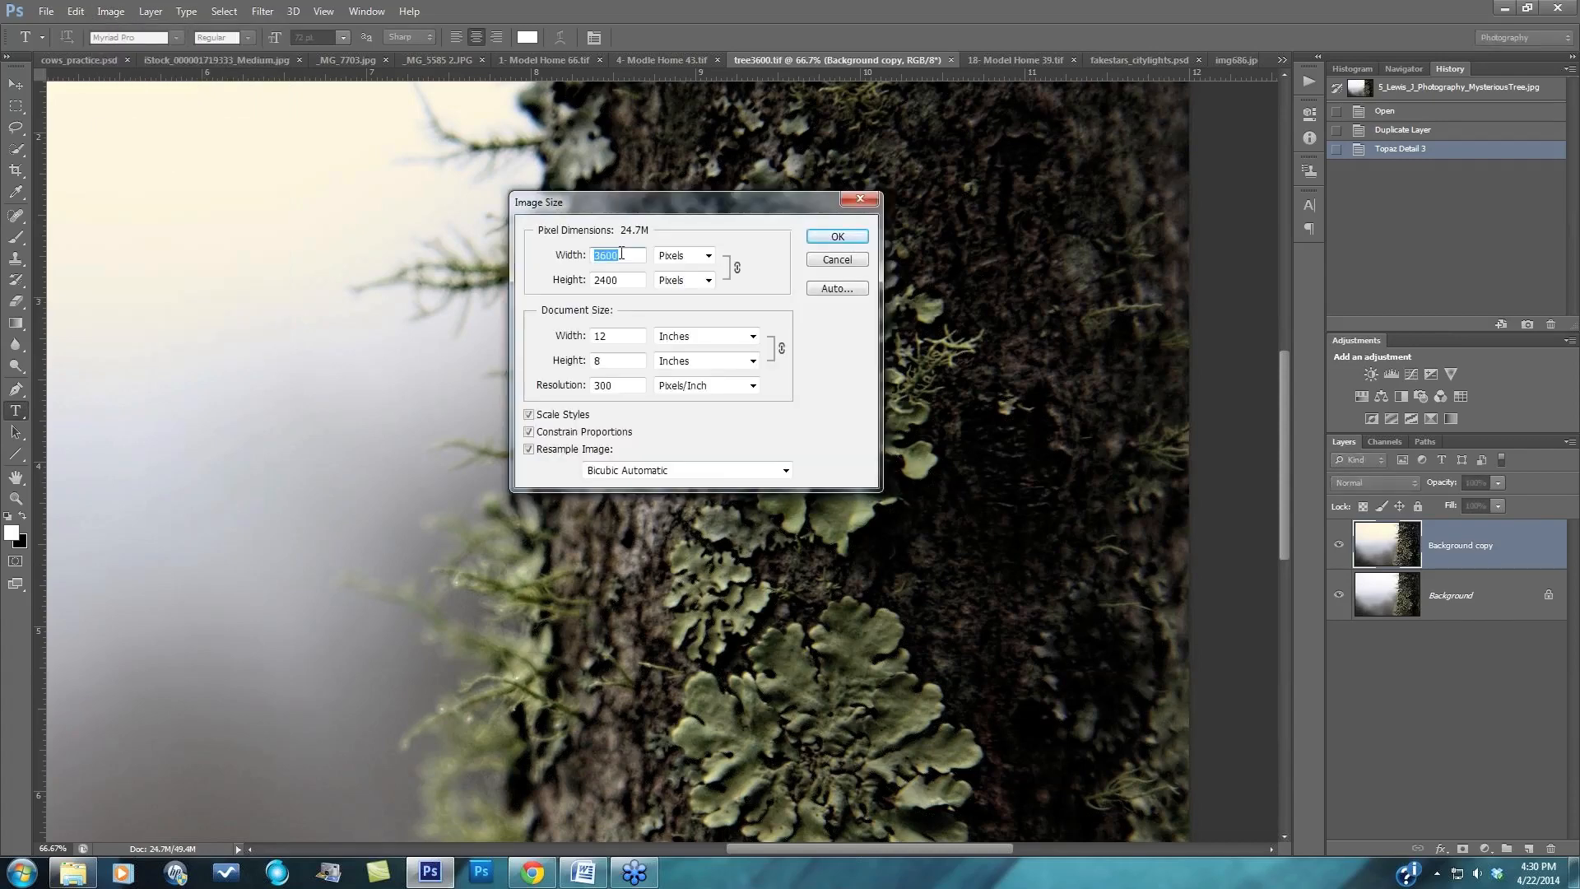
{"action": "type", "text": "1200"}
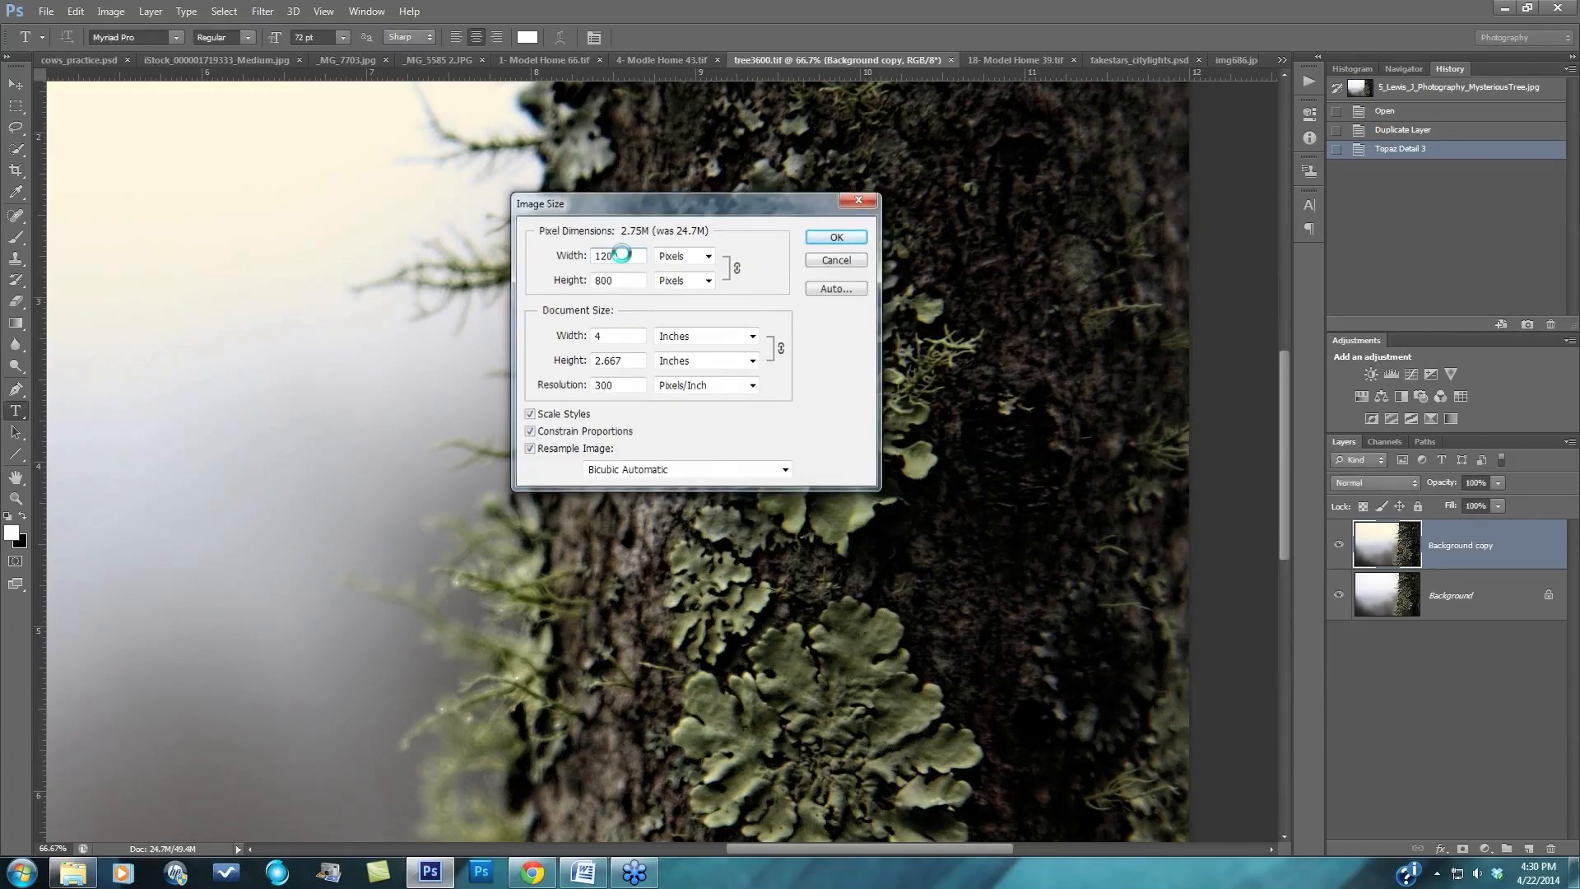
{"action": "key", "text": "Return"}
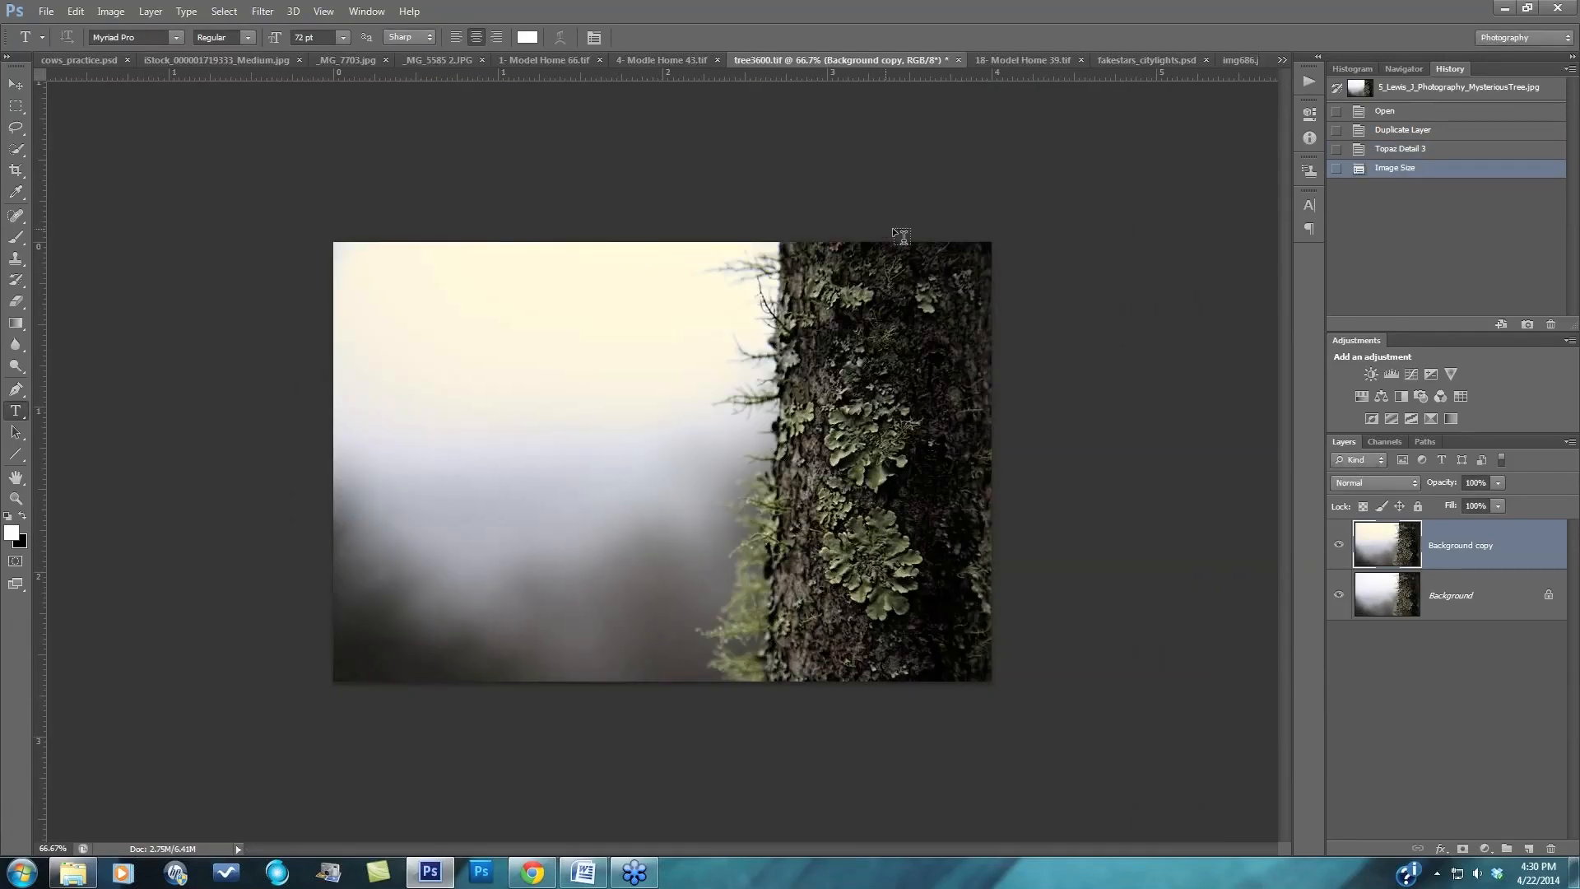
{"action": "key", "text": "ctrl+plus"}
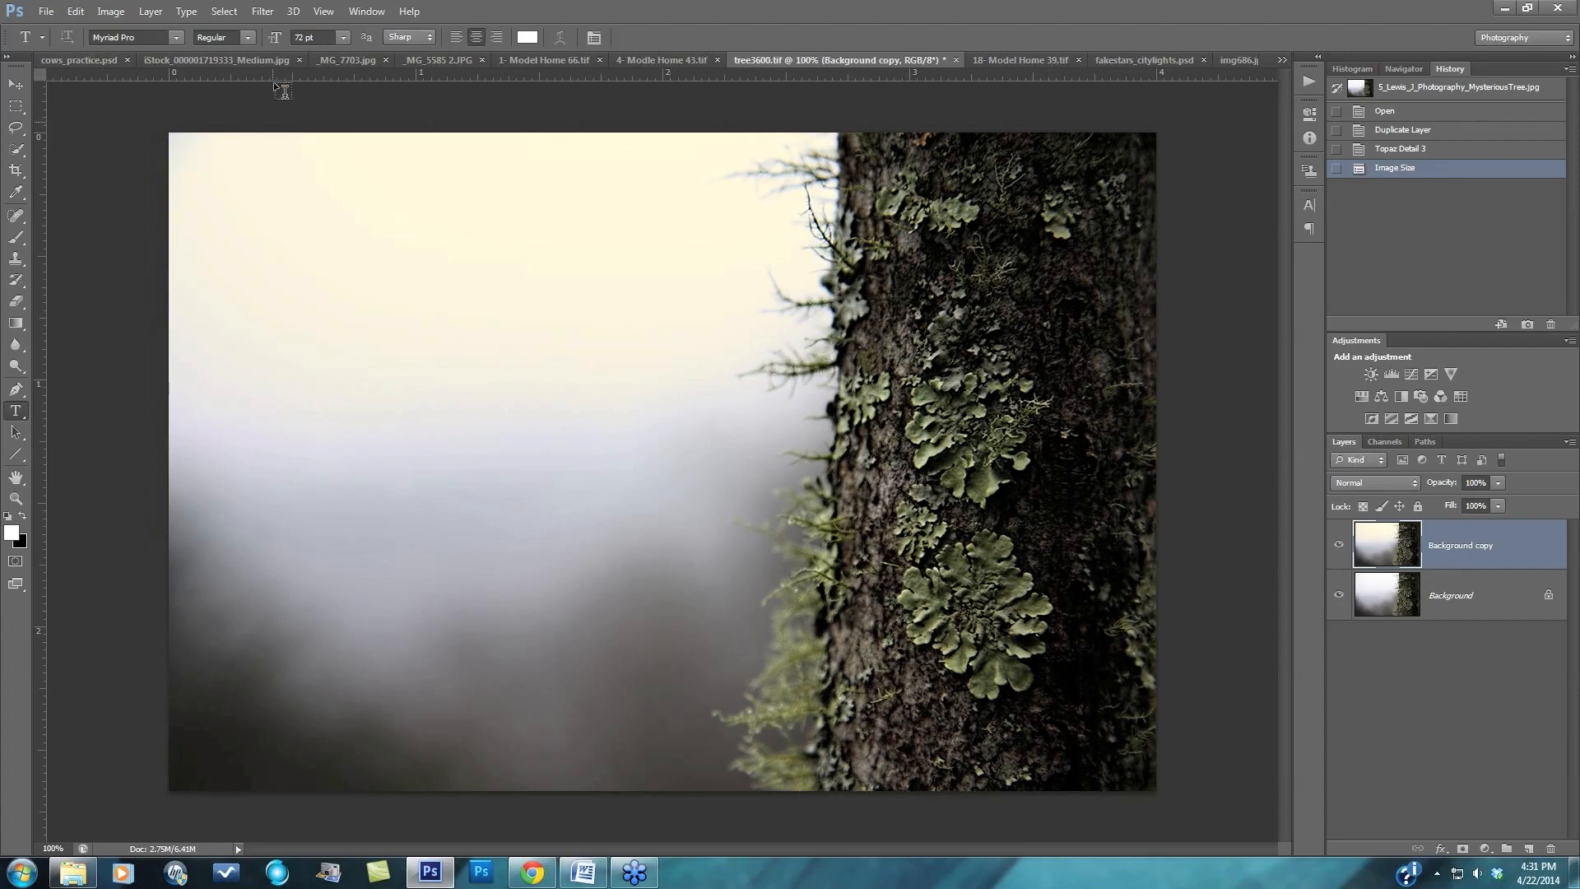
- Start the Topaz Detail 3 filter on the resized layer and set the overall Small Details to 0.11
{"action": "left_click", "coordinate": [268, 12]}
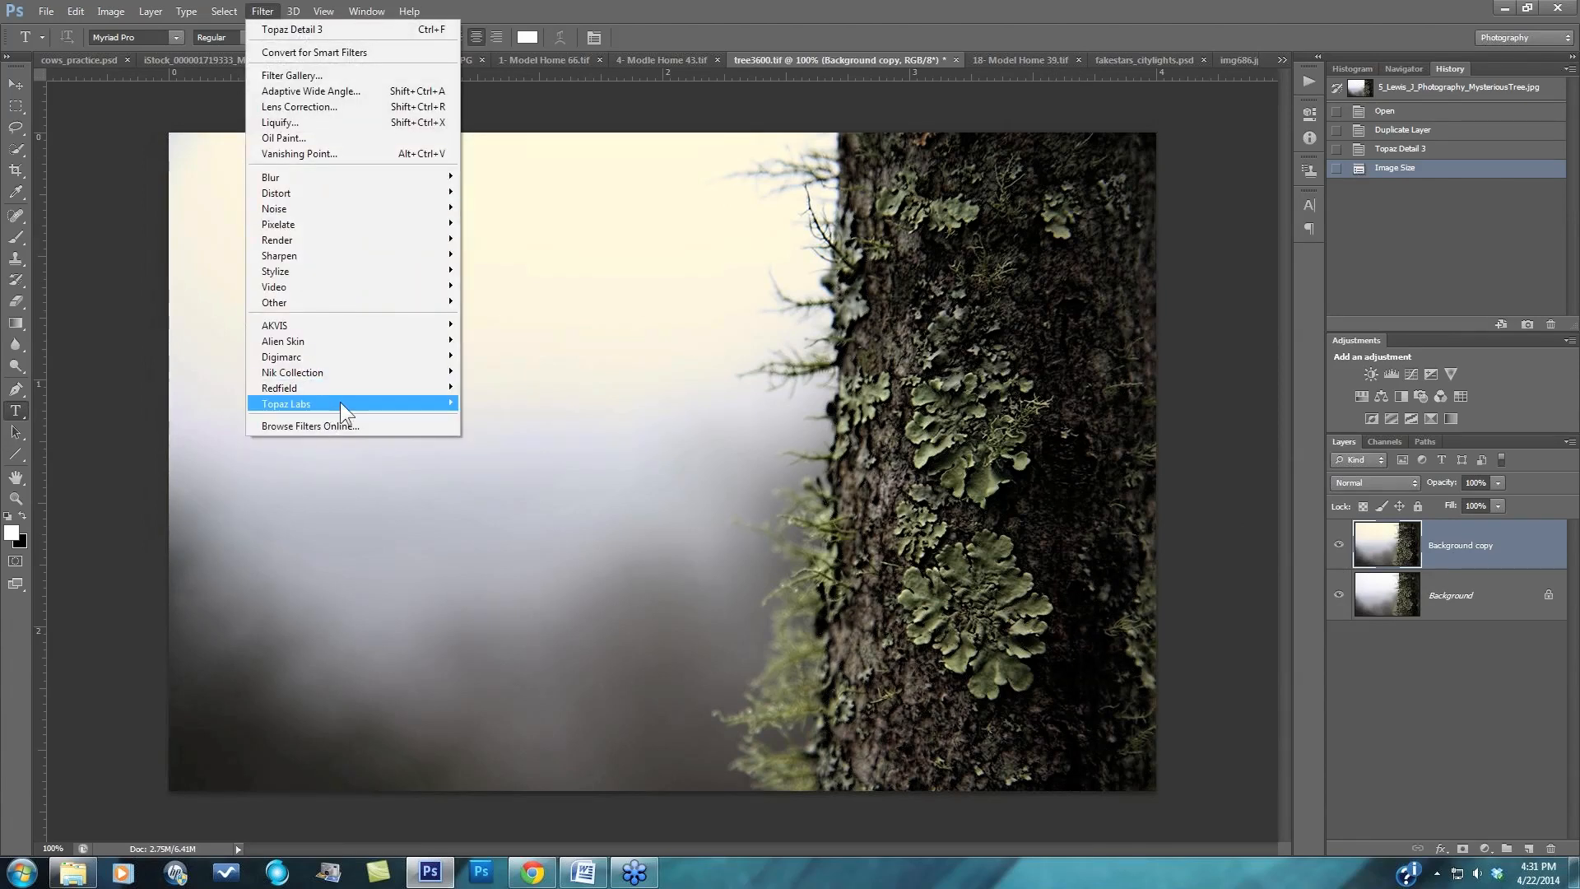
{"action": "mouse_move", "coordinate": [339, 403]}
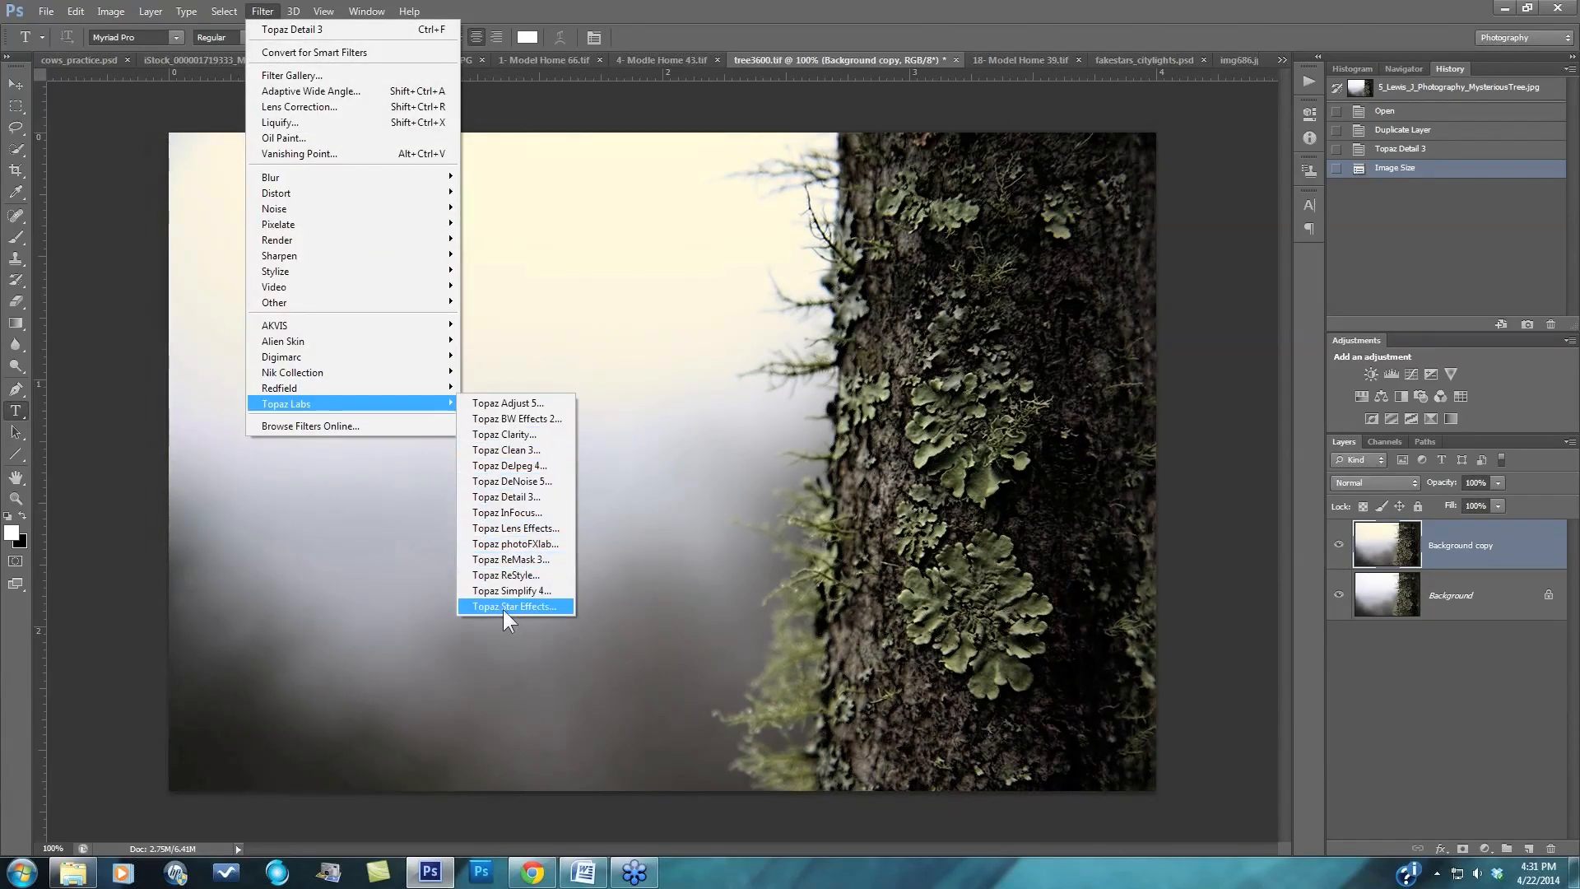
{"action": "left_click", "coordinate": [547, 500]}
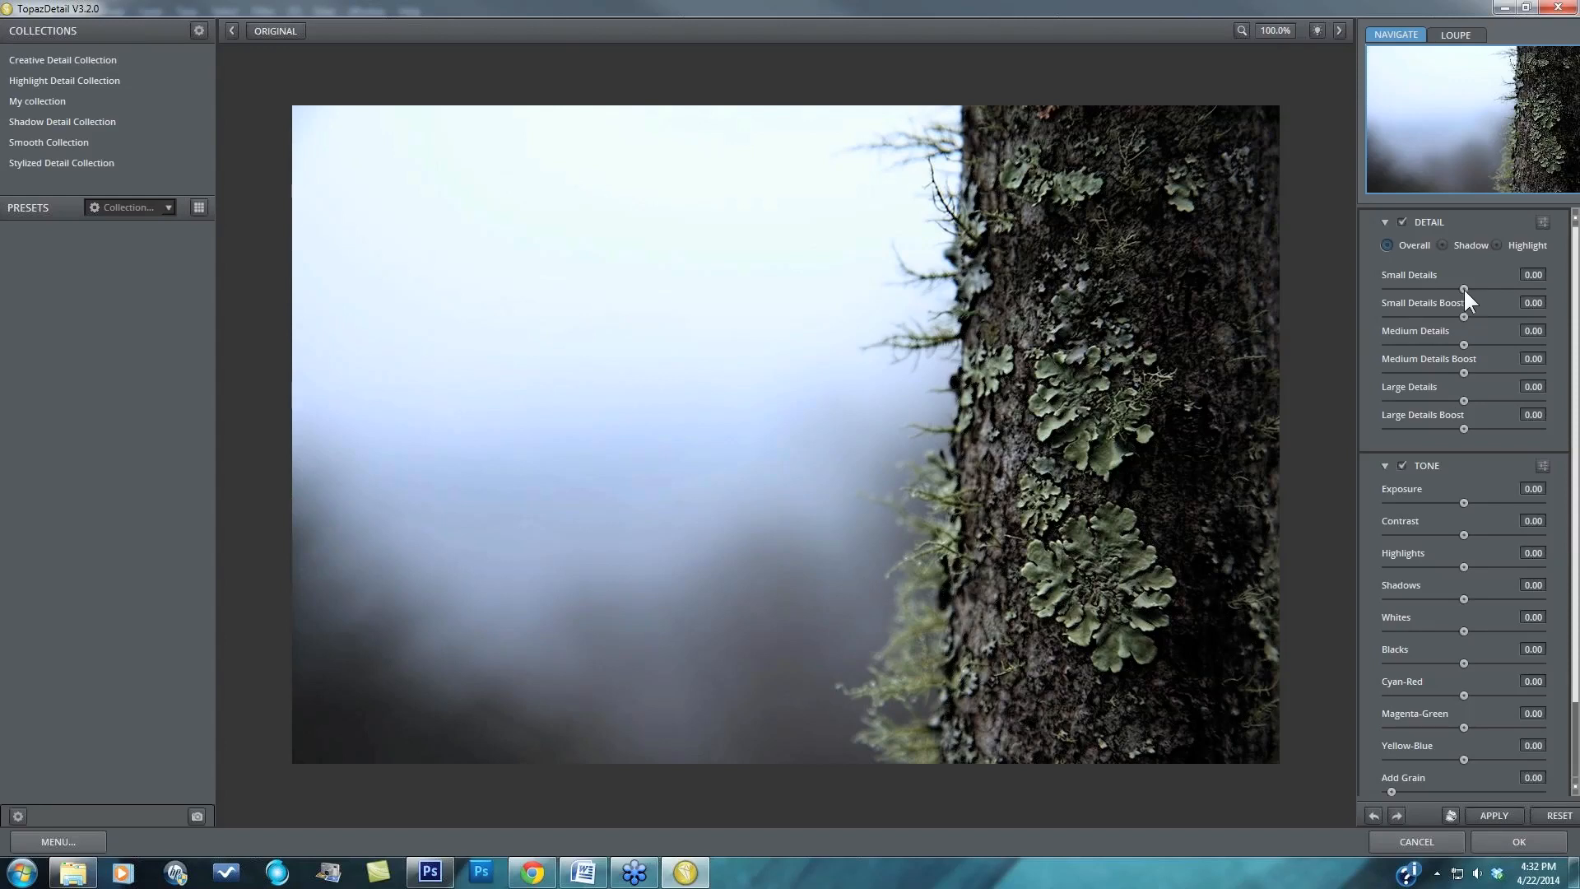
{"action": "left_click_drag", "start_coordinate": [1464, 290], "coordinate": [1469, 288]}
{"action": "left_click", "coordinate": [1275, 31]}
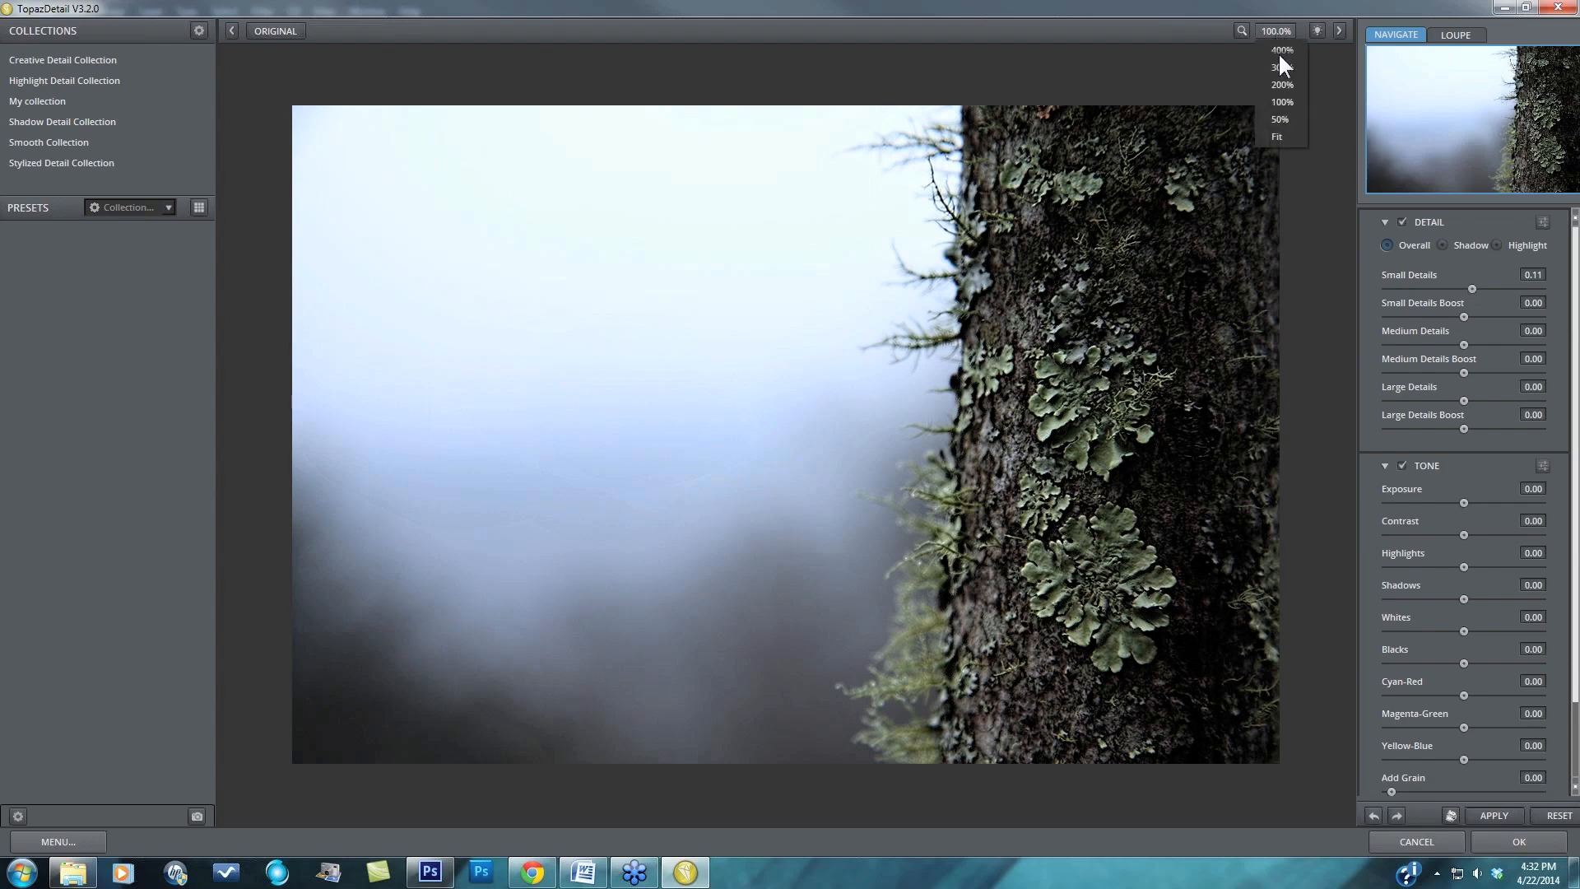
{"action": "left_click", "coordinate": [1282, 101]}
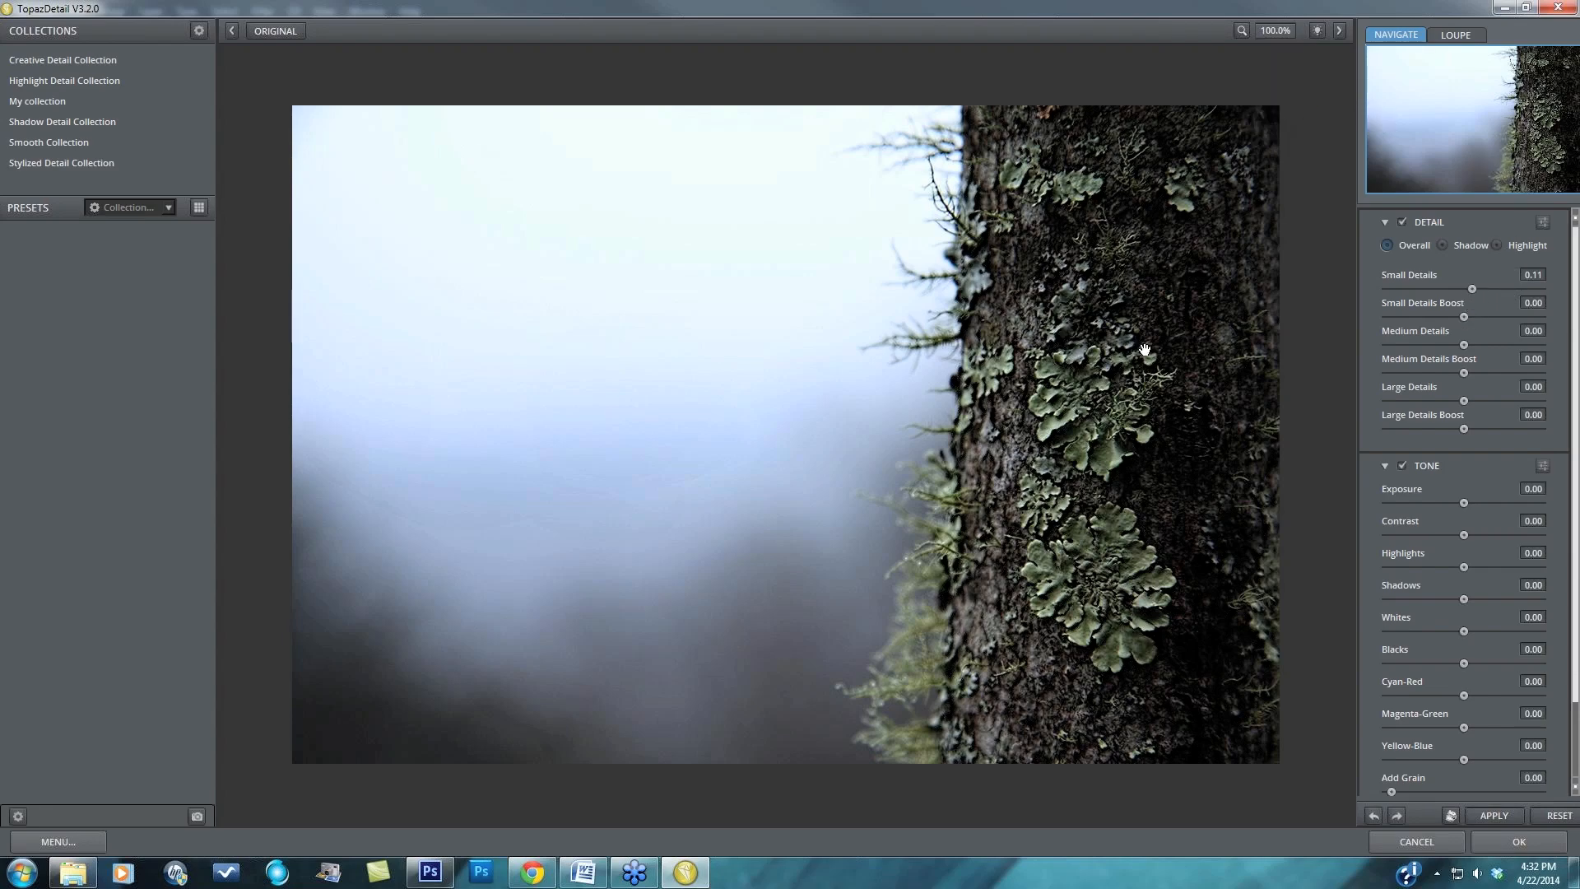
- Fine-tune the overall Small Details amount while judging its effect on the trunk
{"action": "left_click", "coordinate": [1469, 288]}
{"action": "left_click_drag", "start_coordinate": [1469, 285], "coordinate": [1471, 284]}
{"action": "left_click_drag", "start_coordinate": [1303, 383], "coordinate": [1287, 455]}
{"action": "left_click_drag", "start_coordinate": [1281, 450], "coordinate": [1281, 450]}
{"action": "left_click_drag", "start_coordinate": [1281, 450], "coordinate": [1330, 378]}
{"action": "left_click", "coordinate": [1478, 289]}
{"action": "left_click_drag", "start_coordinate": [1476, 288], "coordinate": [1472, 288]}
- Mask out the effect over the blurred background with a brush of strength 0.00 and size 0.51, and apply the filter
{"action": "scroll", "coordinate": [1567, 494], "scroll_direction": "down", "scroll_amount": 3}
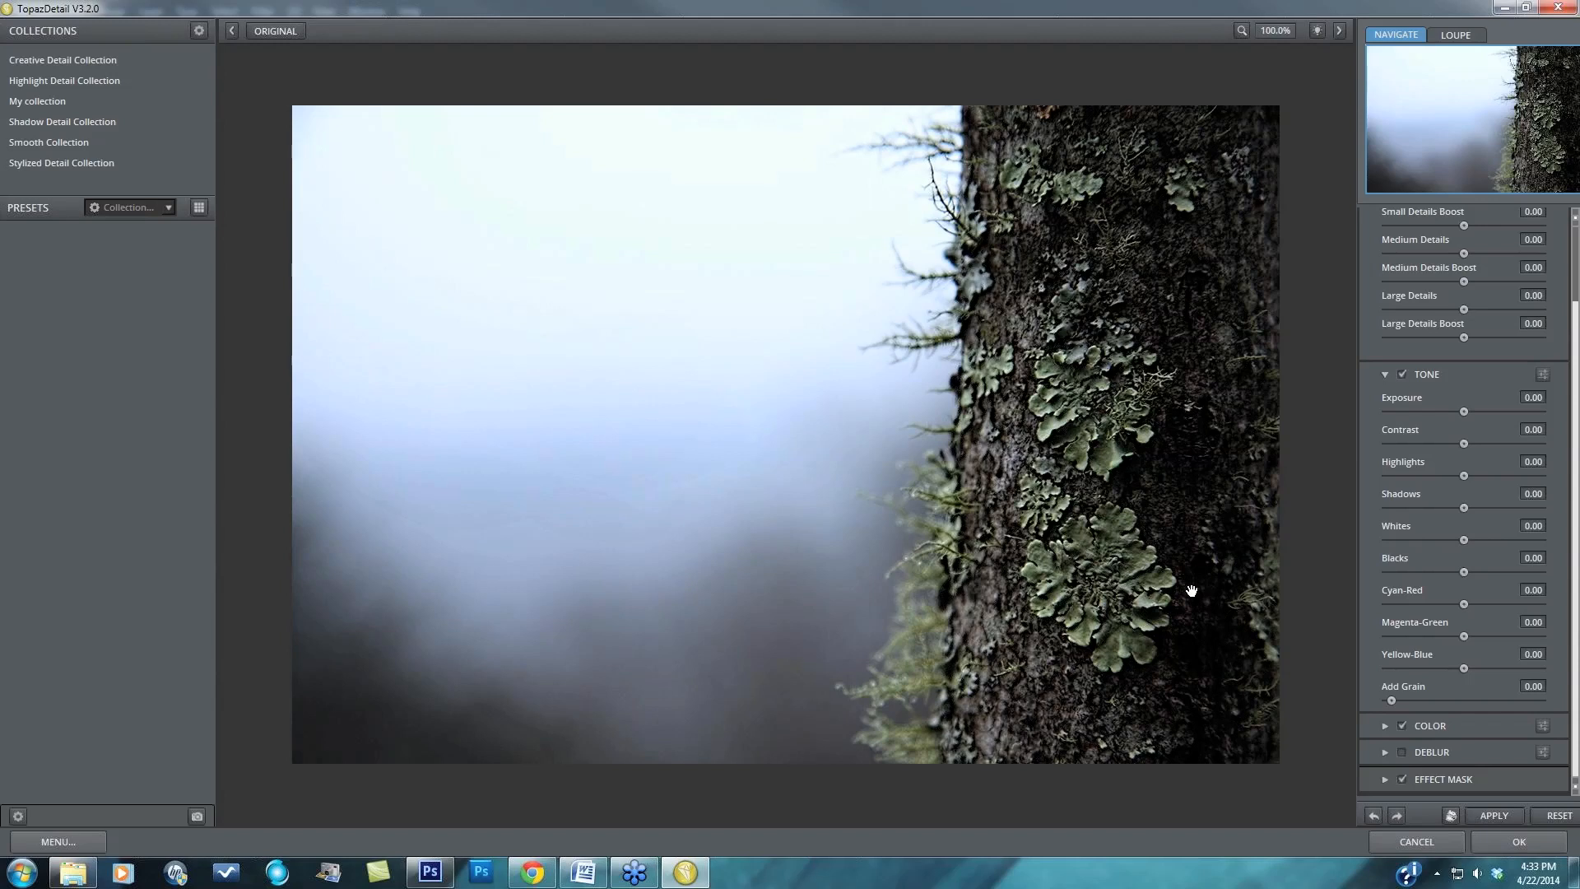
{"action": "left_click", "coordinate": [1385, 779]}
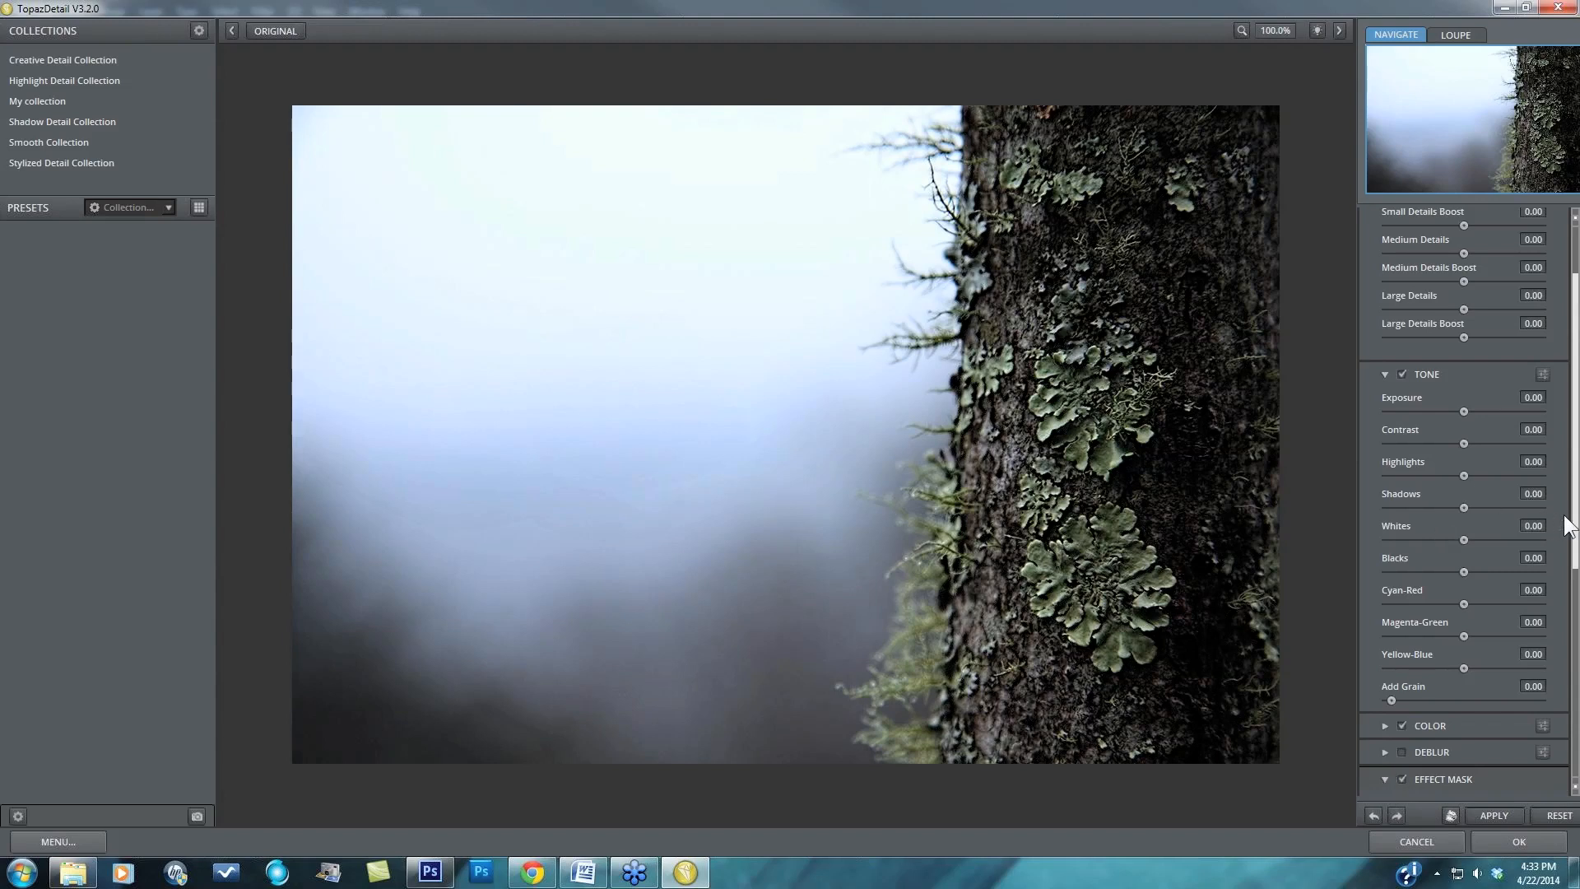
{"action": "scroll", "coordinate": [1566, 527], "scroll_direction": "down", "scroll_amount": 5}
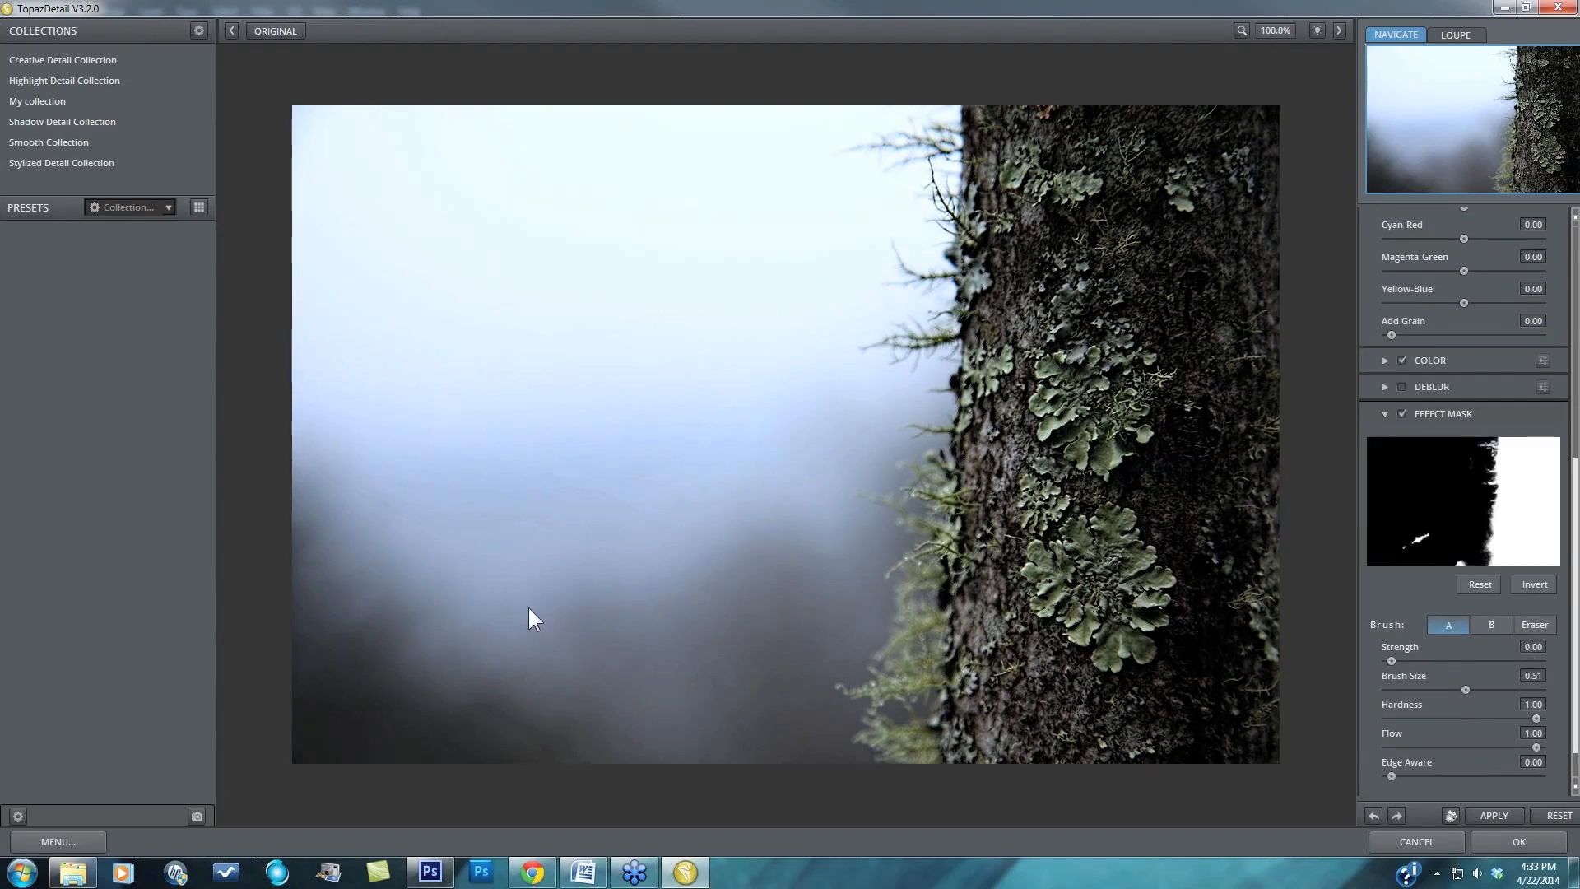
{"action": "left_click_drag", "start_coordinate": [497, 642], "coordinate": [568, 489]}
{"action": "left_click", "coordinate": [1519, 834]}
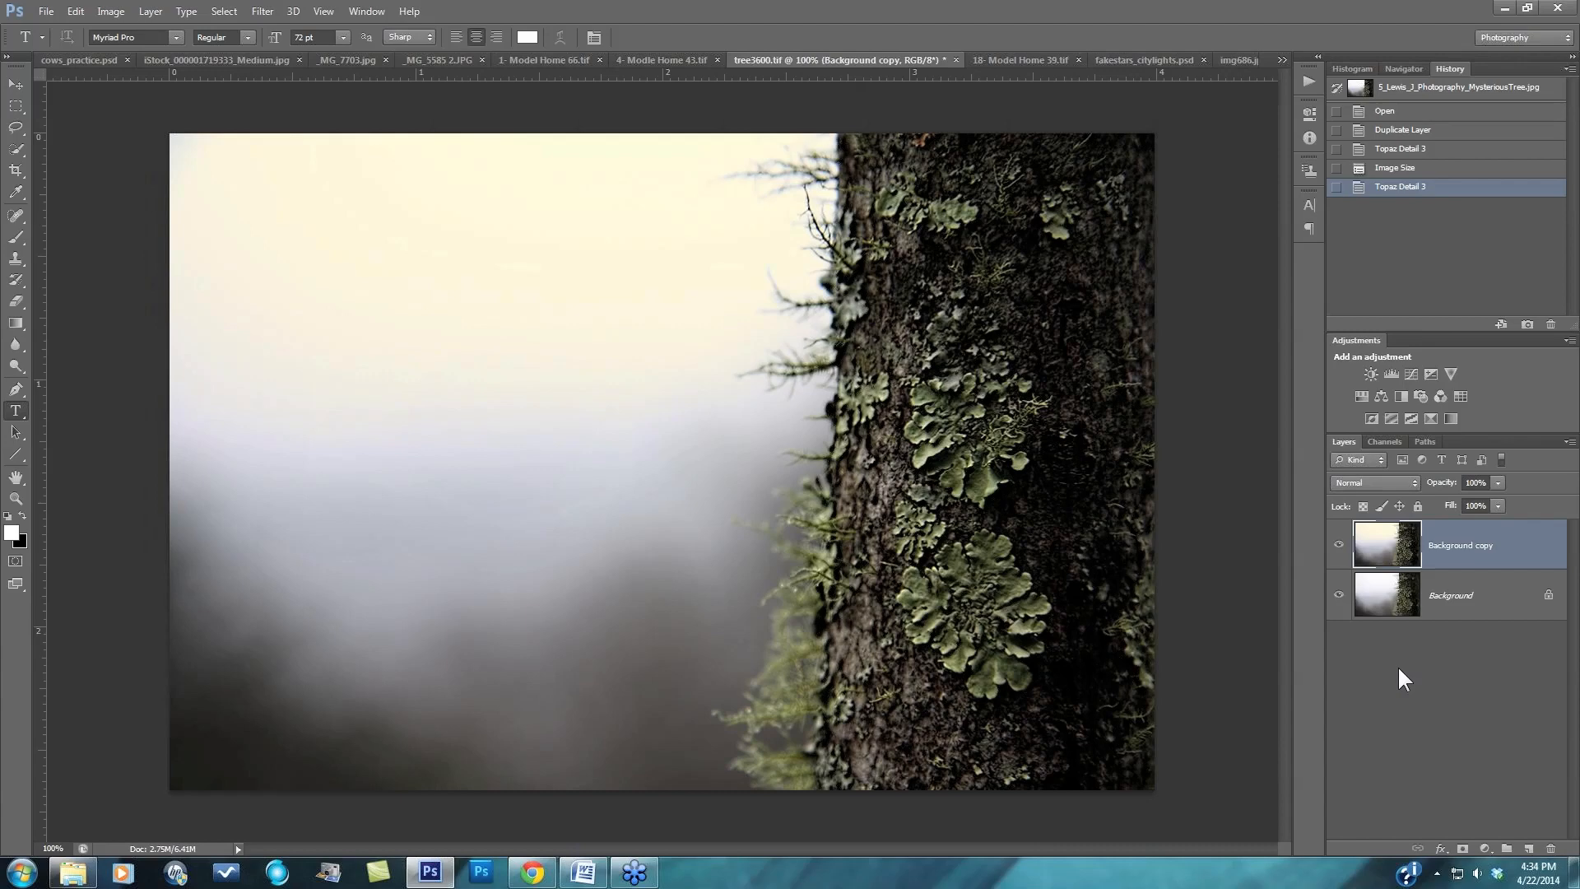
- Revert the image to the history state of the first Topaz Detail 3 pass, before the resize
{"action": "key", "text": "ctrl+minus"}
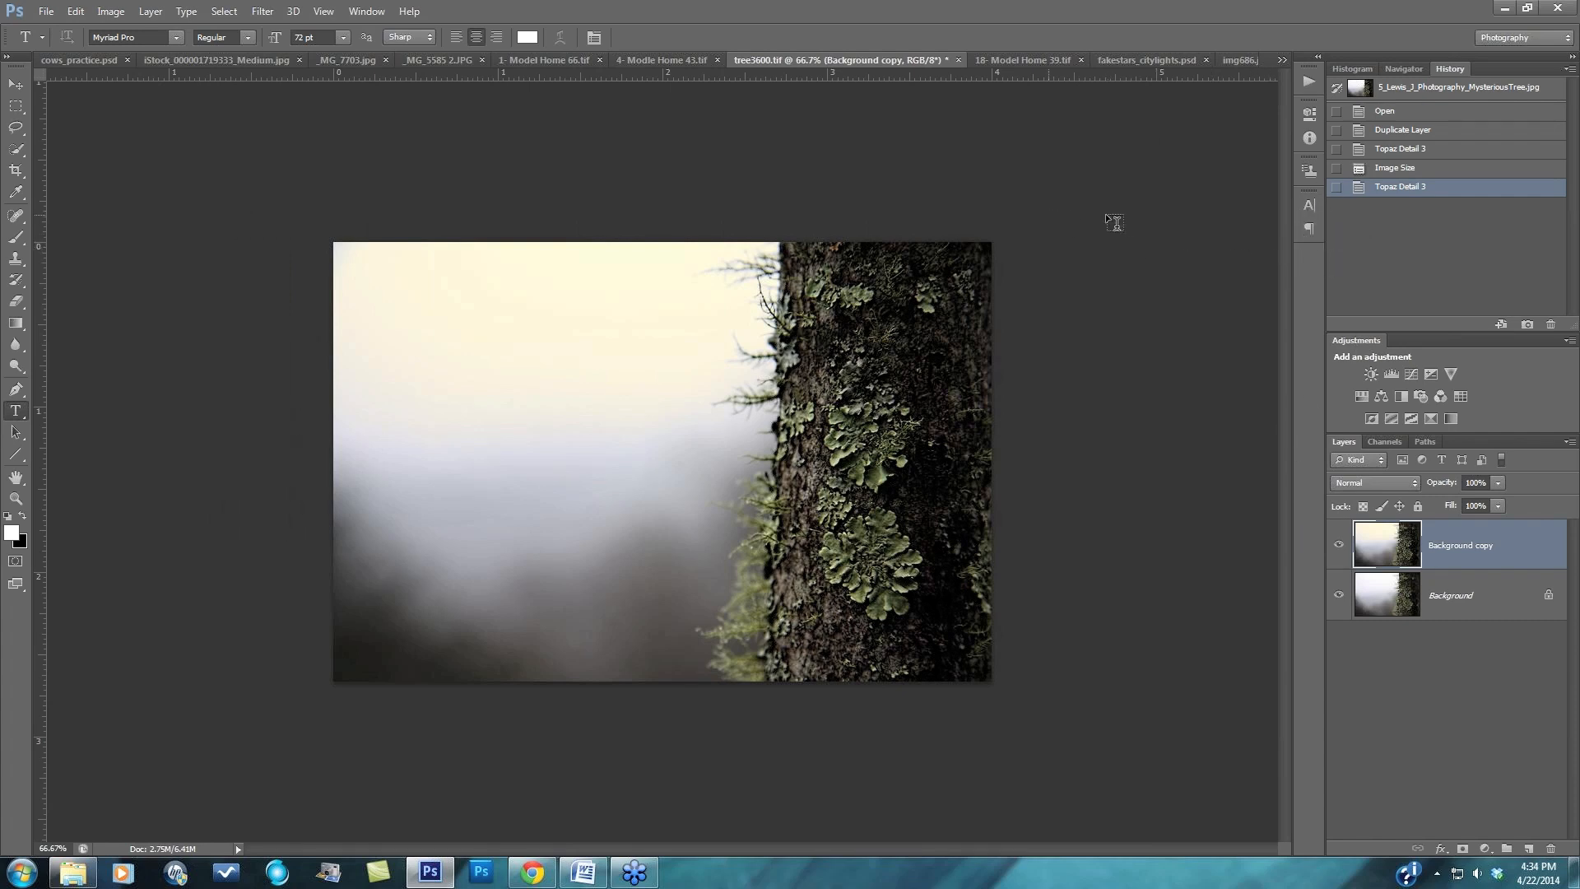
{"action": "left_click", "coordinate": [1401, 151]}
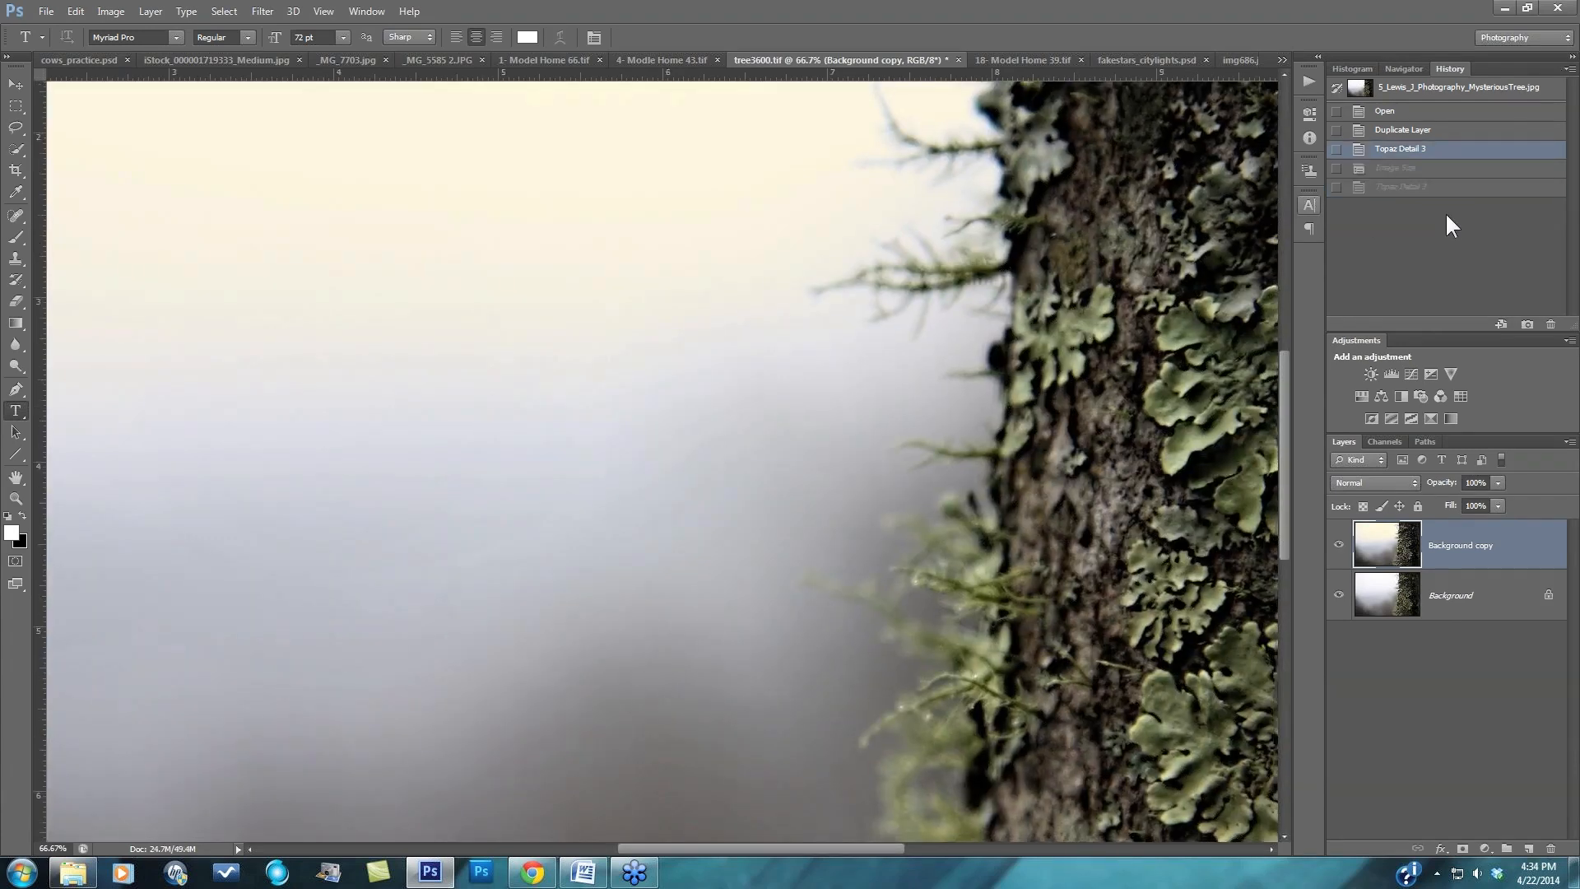
{"action": "key", "text": "ctrl+minus"}
{"action": "key", "text": "ctrl+minus"}
{"action": "key", "text": "ctrl+minus"}
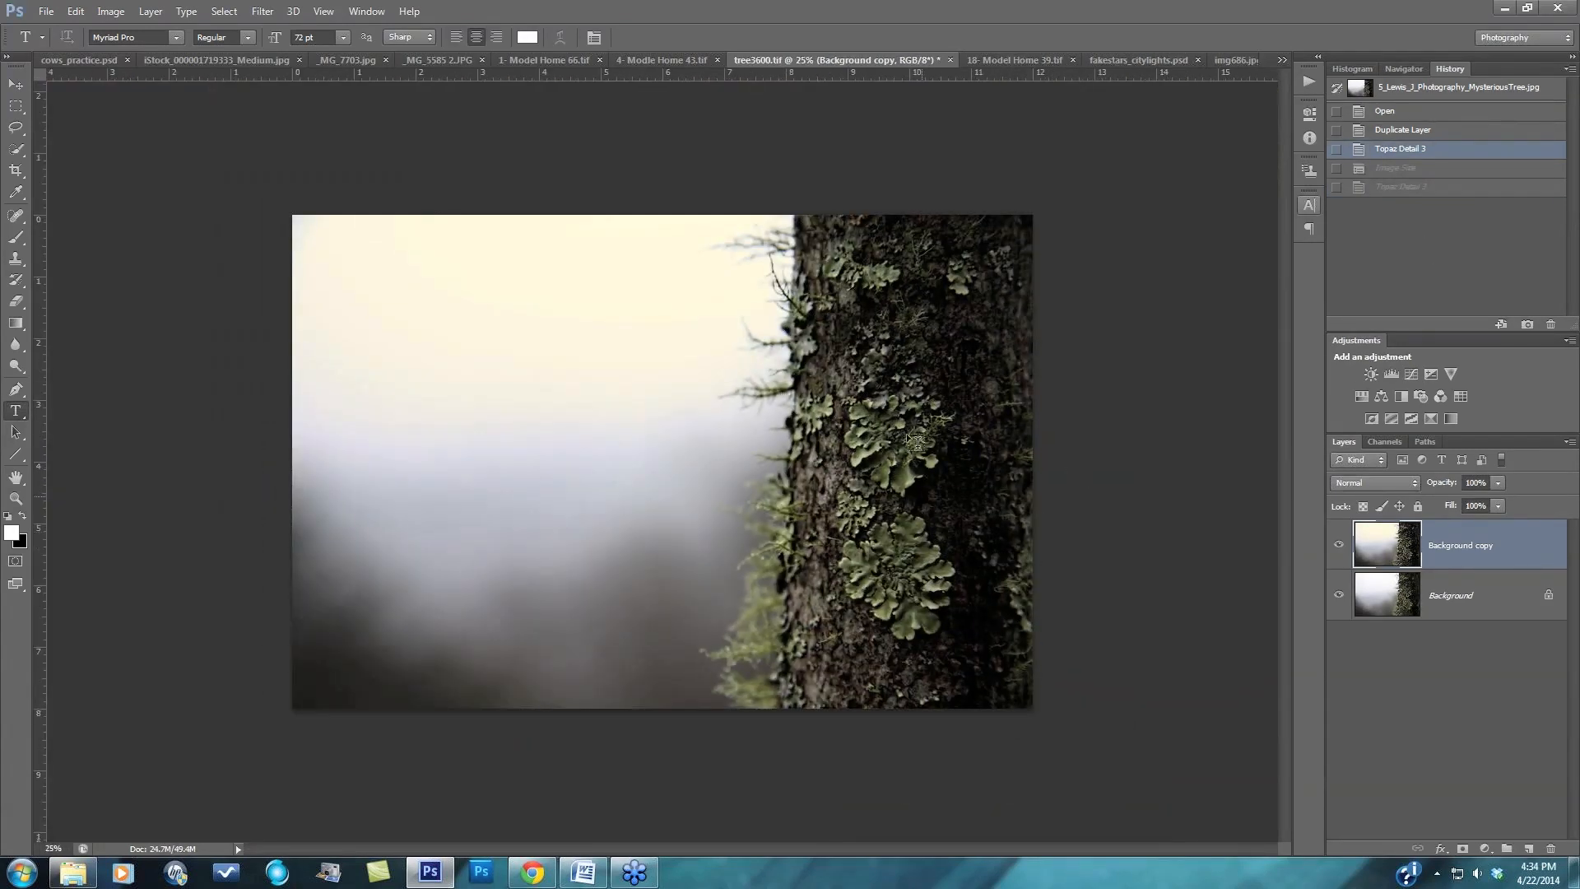